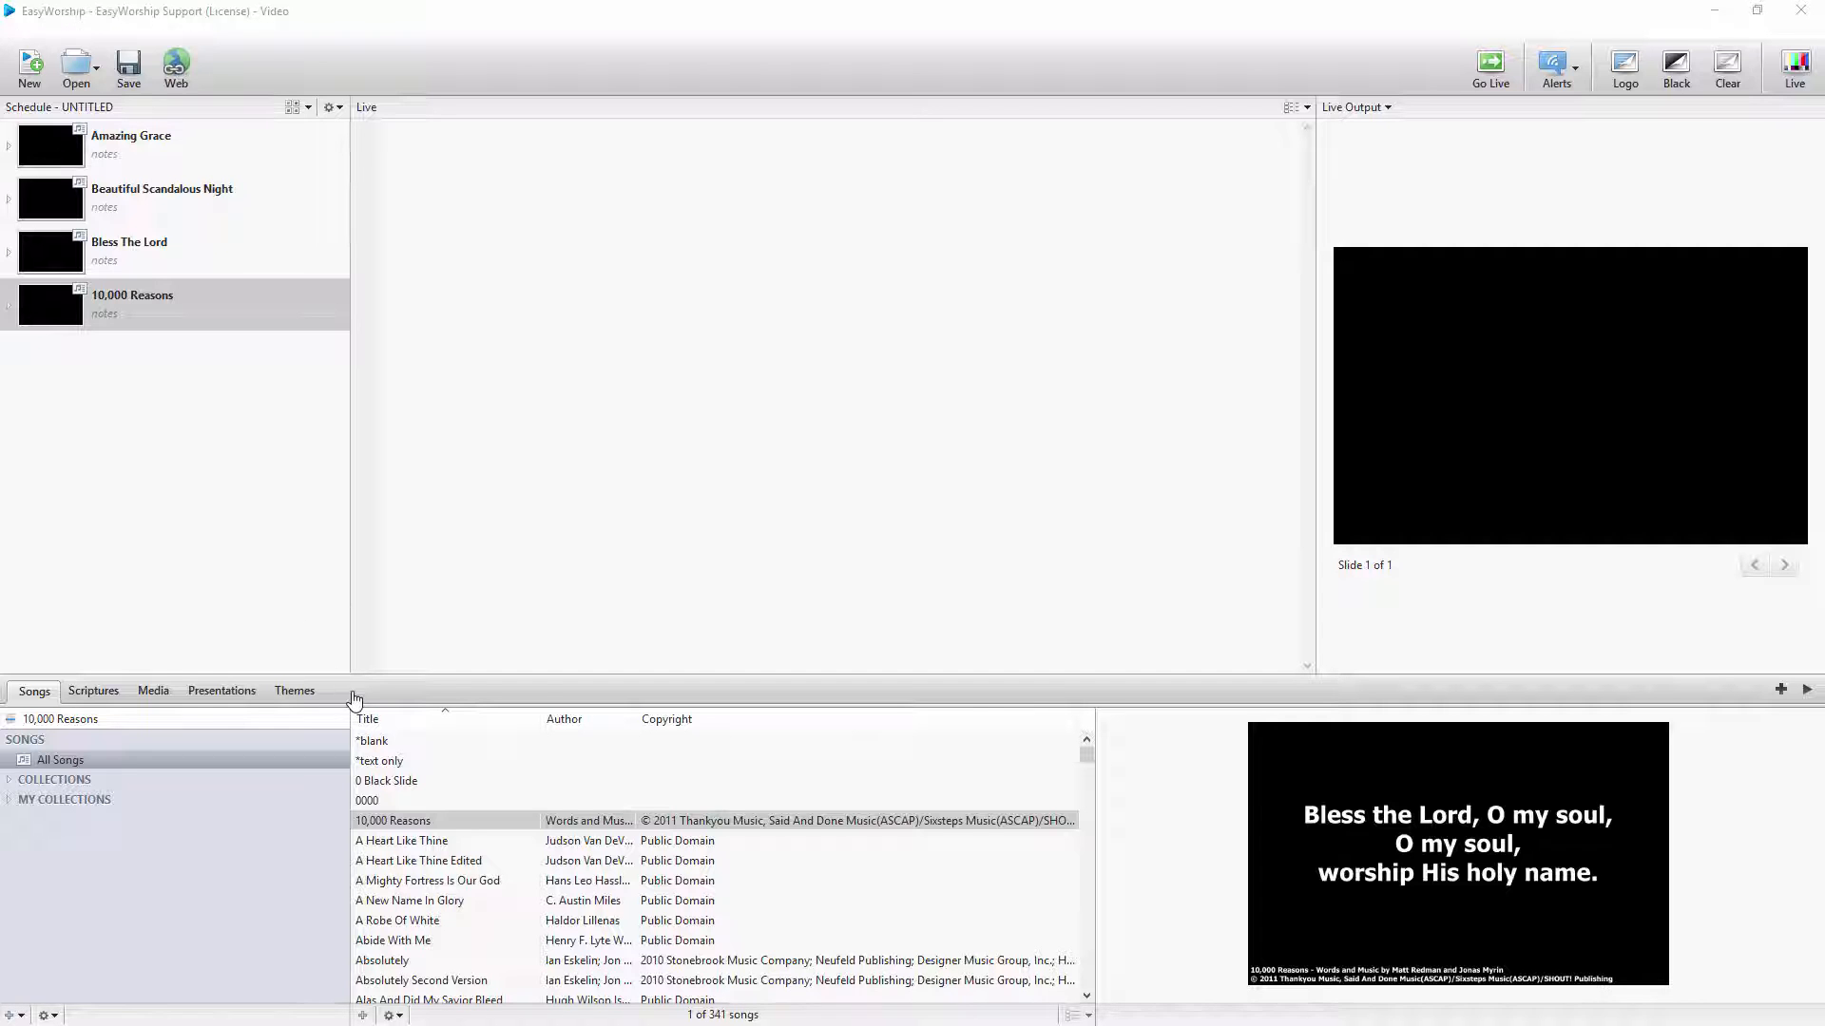
Enlarge the library area and copy the BGFTW3-05 video from the media videos to a song theme
drag(352, 692, 362, 630)
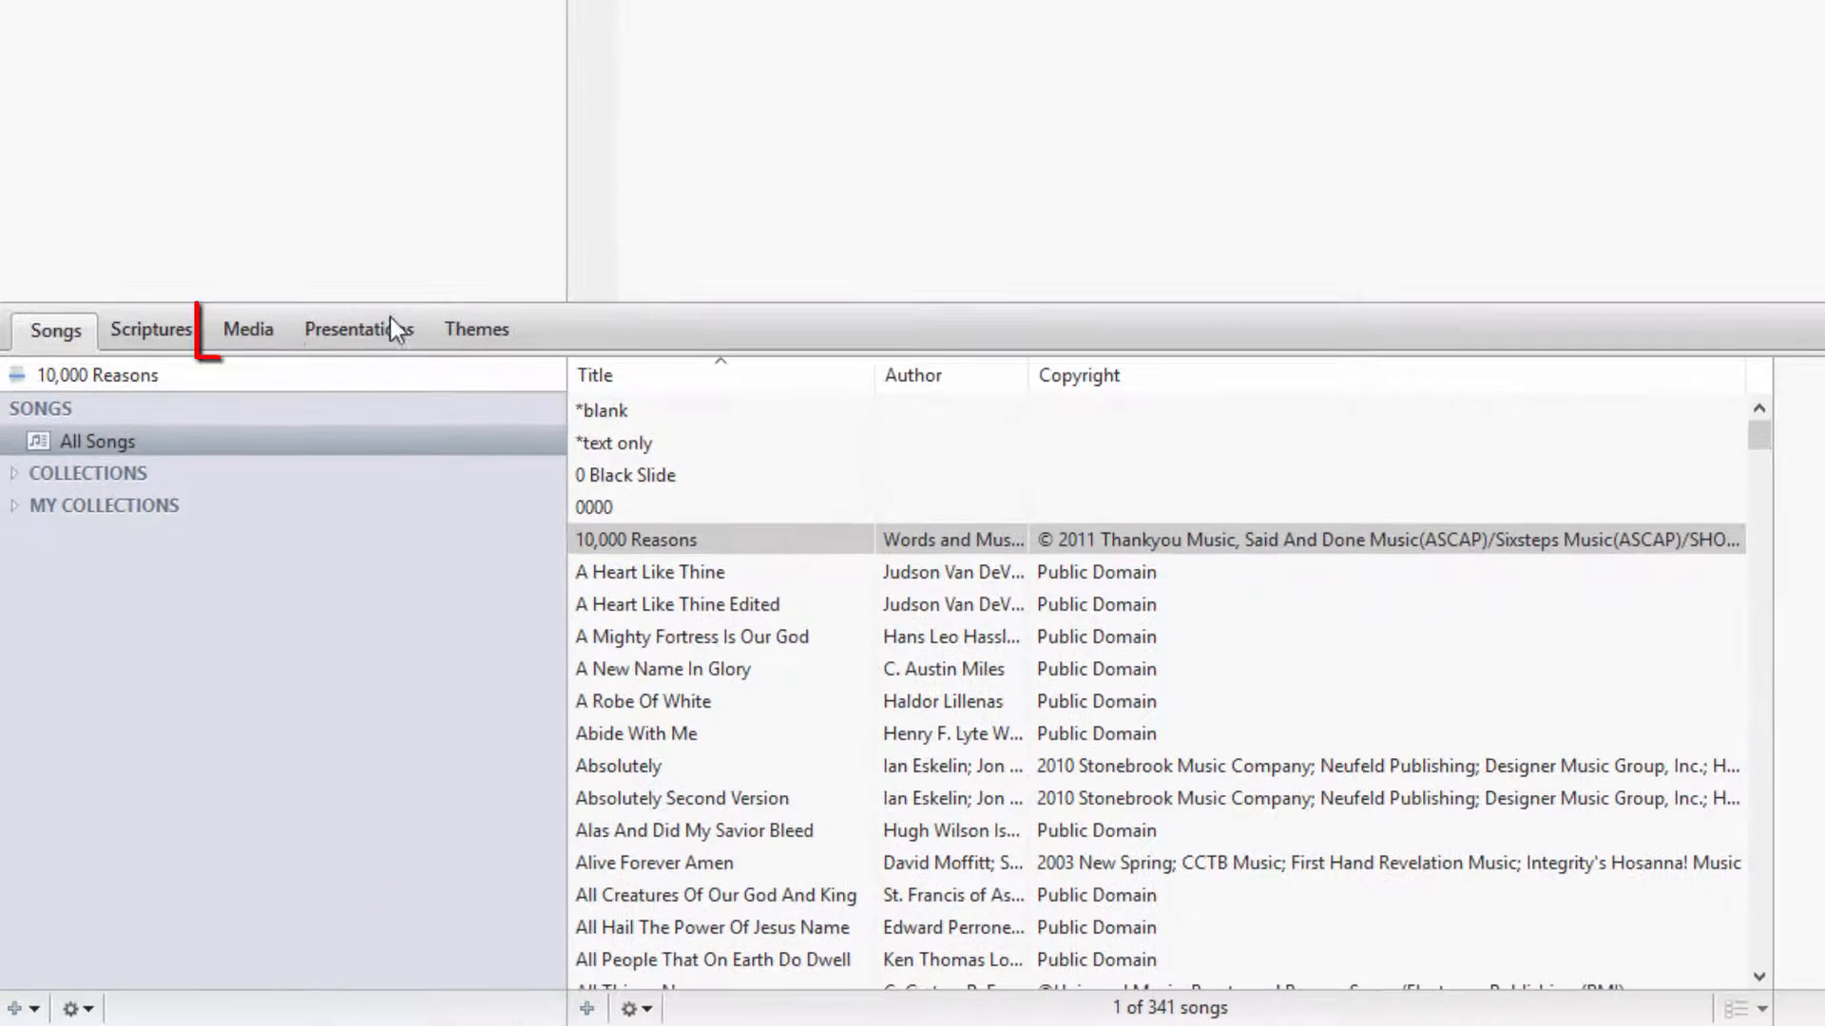
click(267, 339)
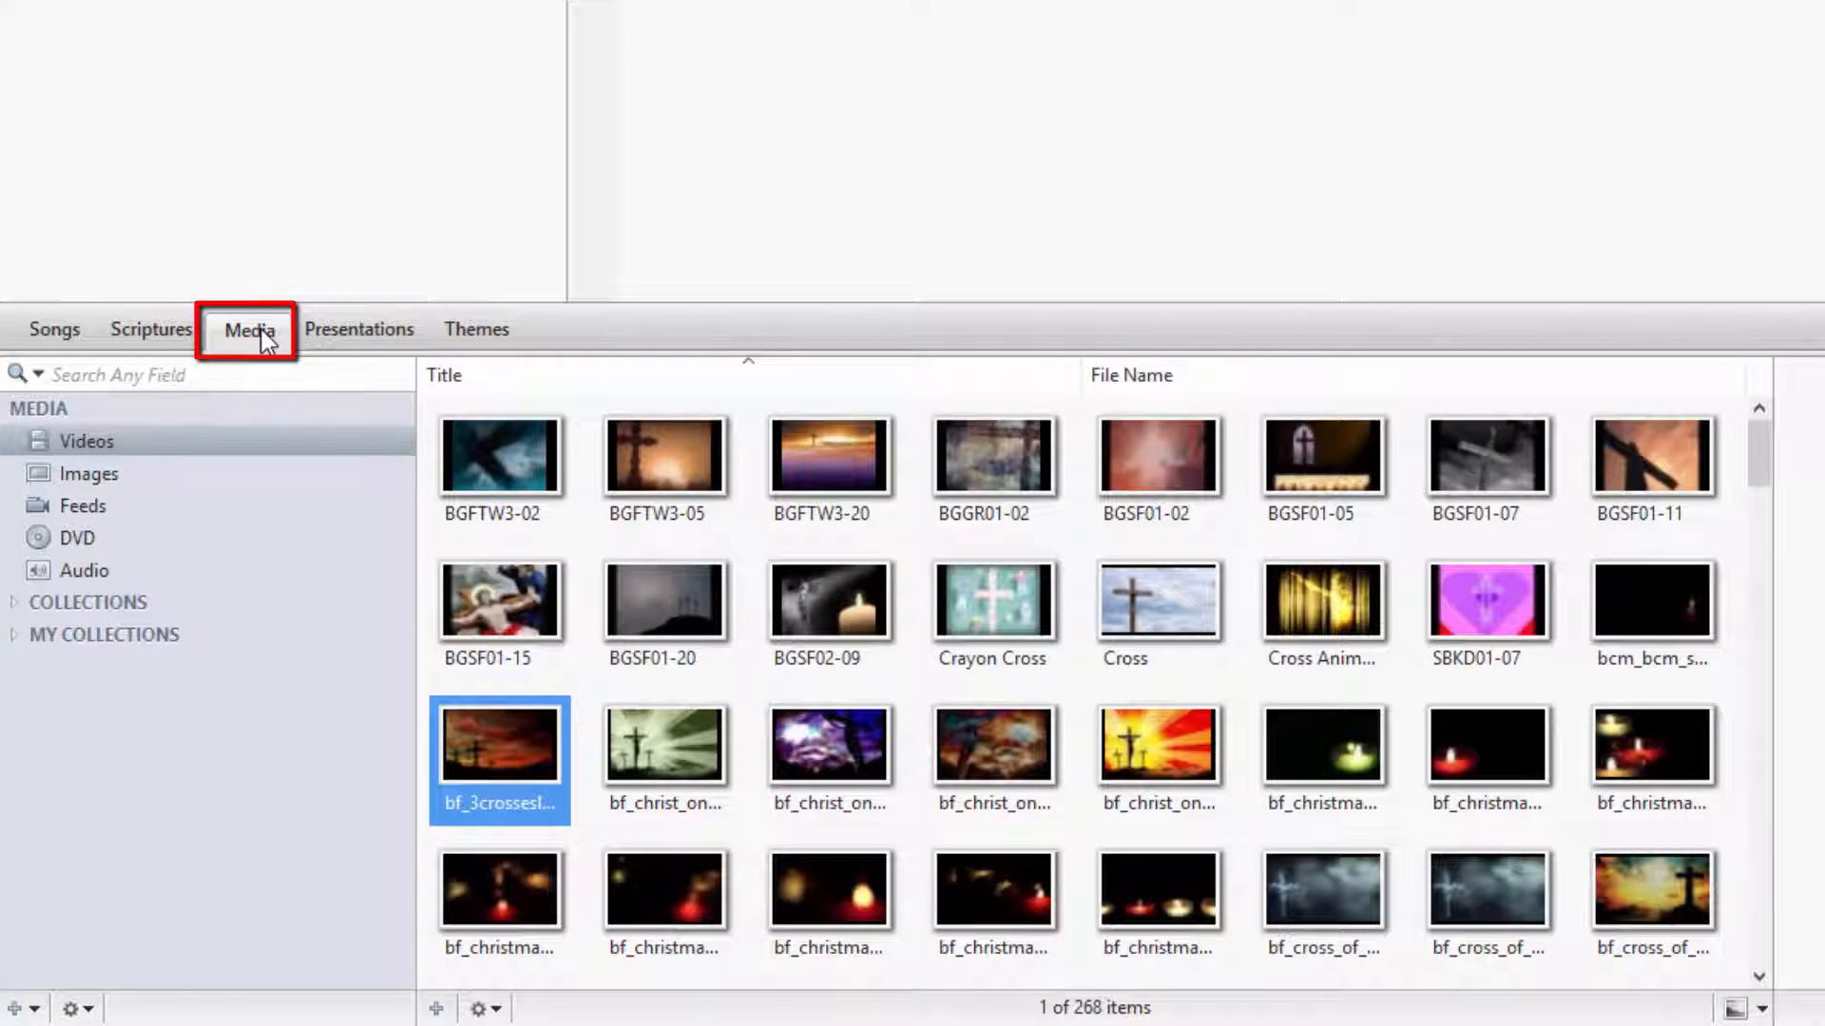
right_click(646, 476)
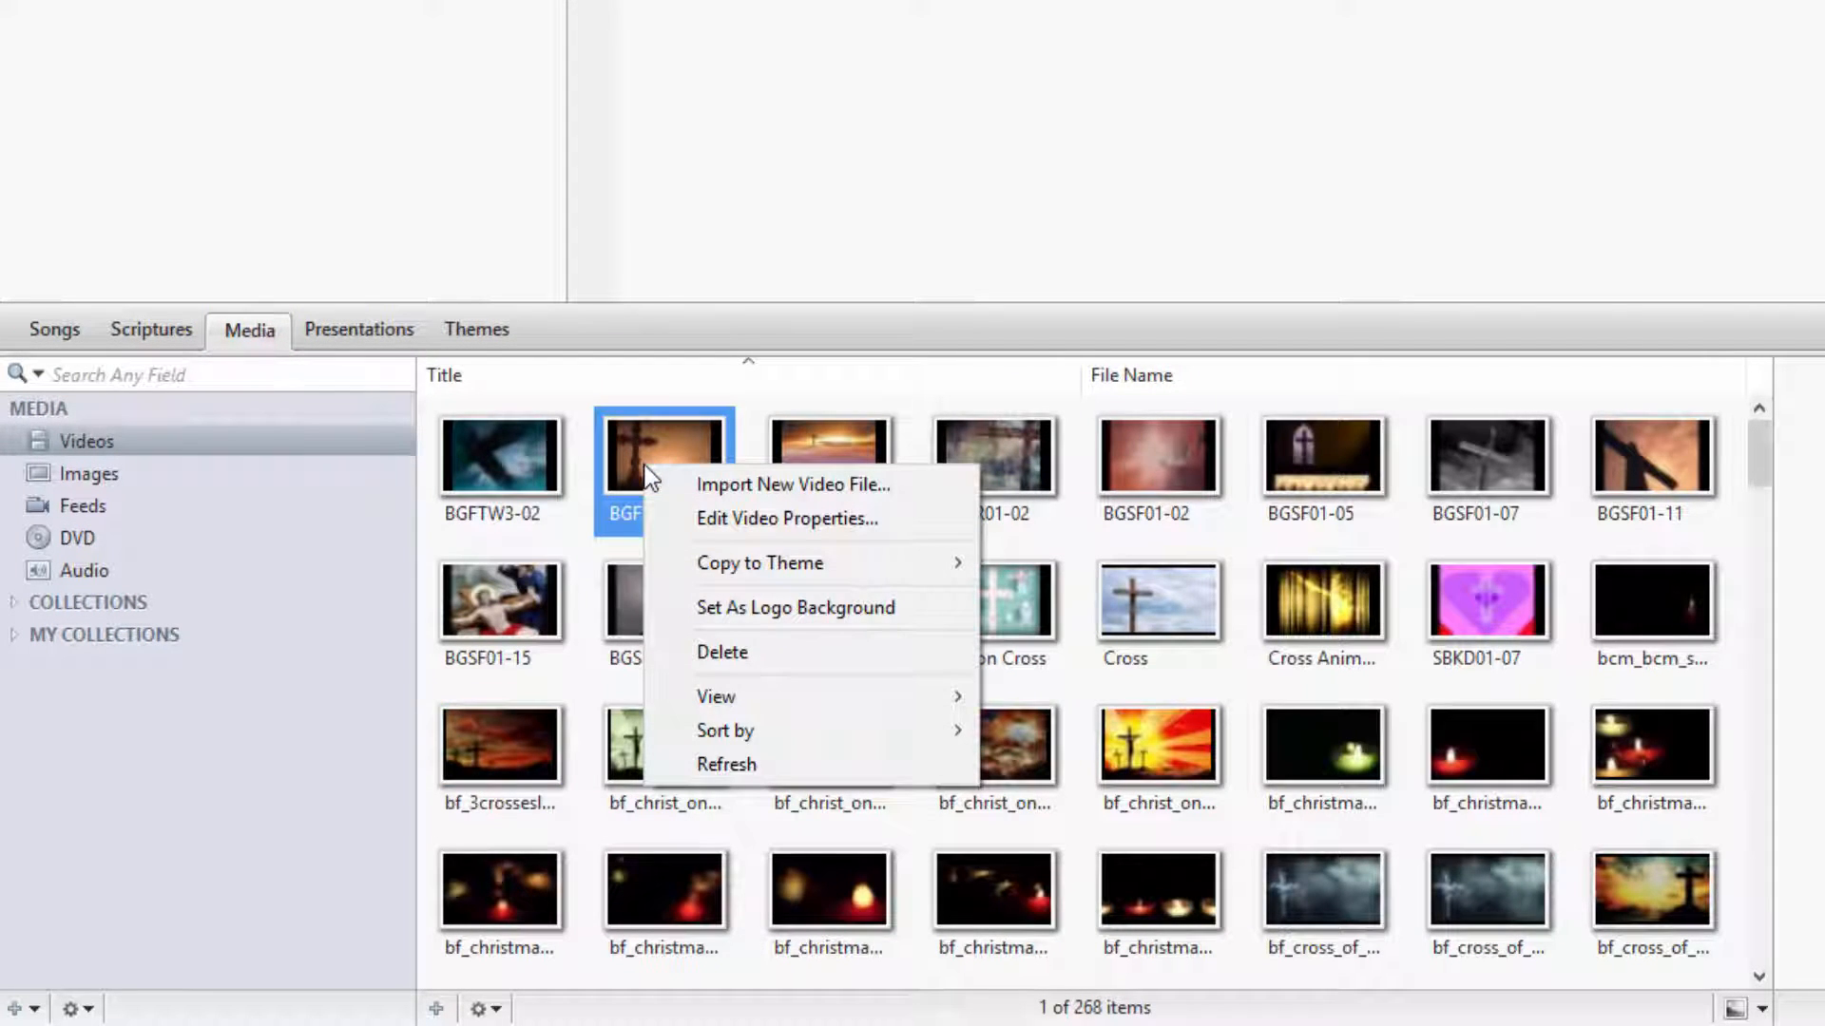
mouse_move(681, 576)
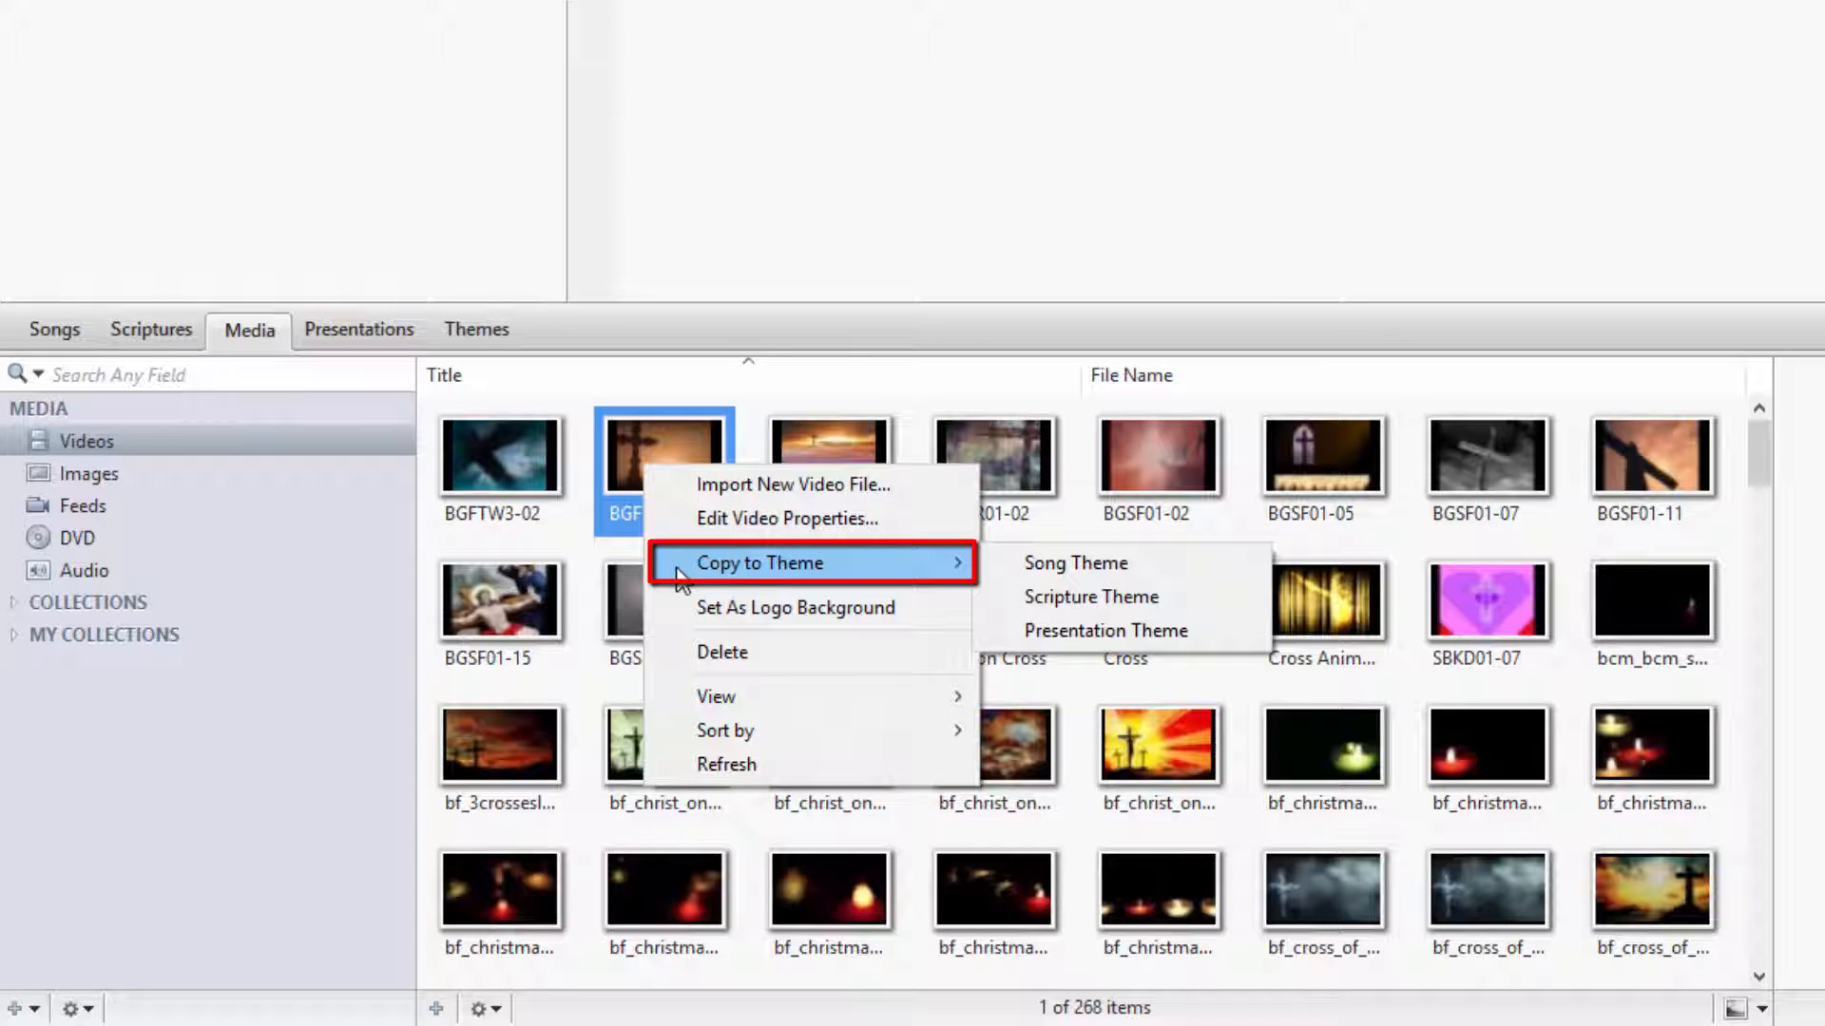
click(1005, 565)
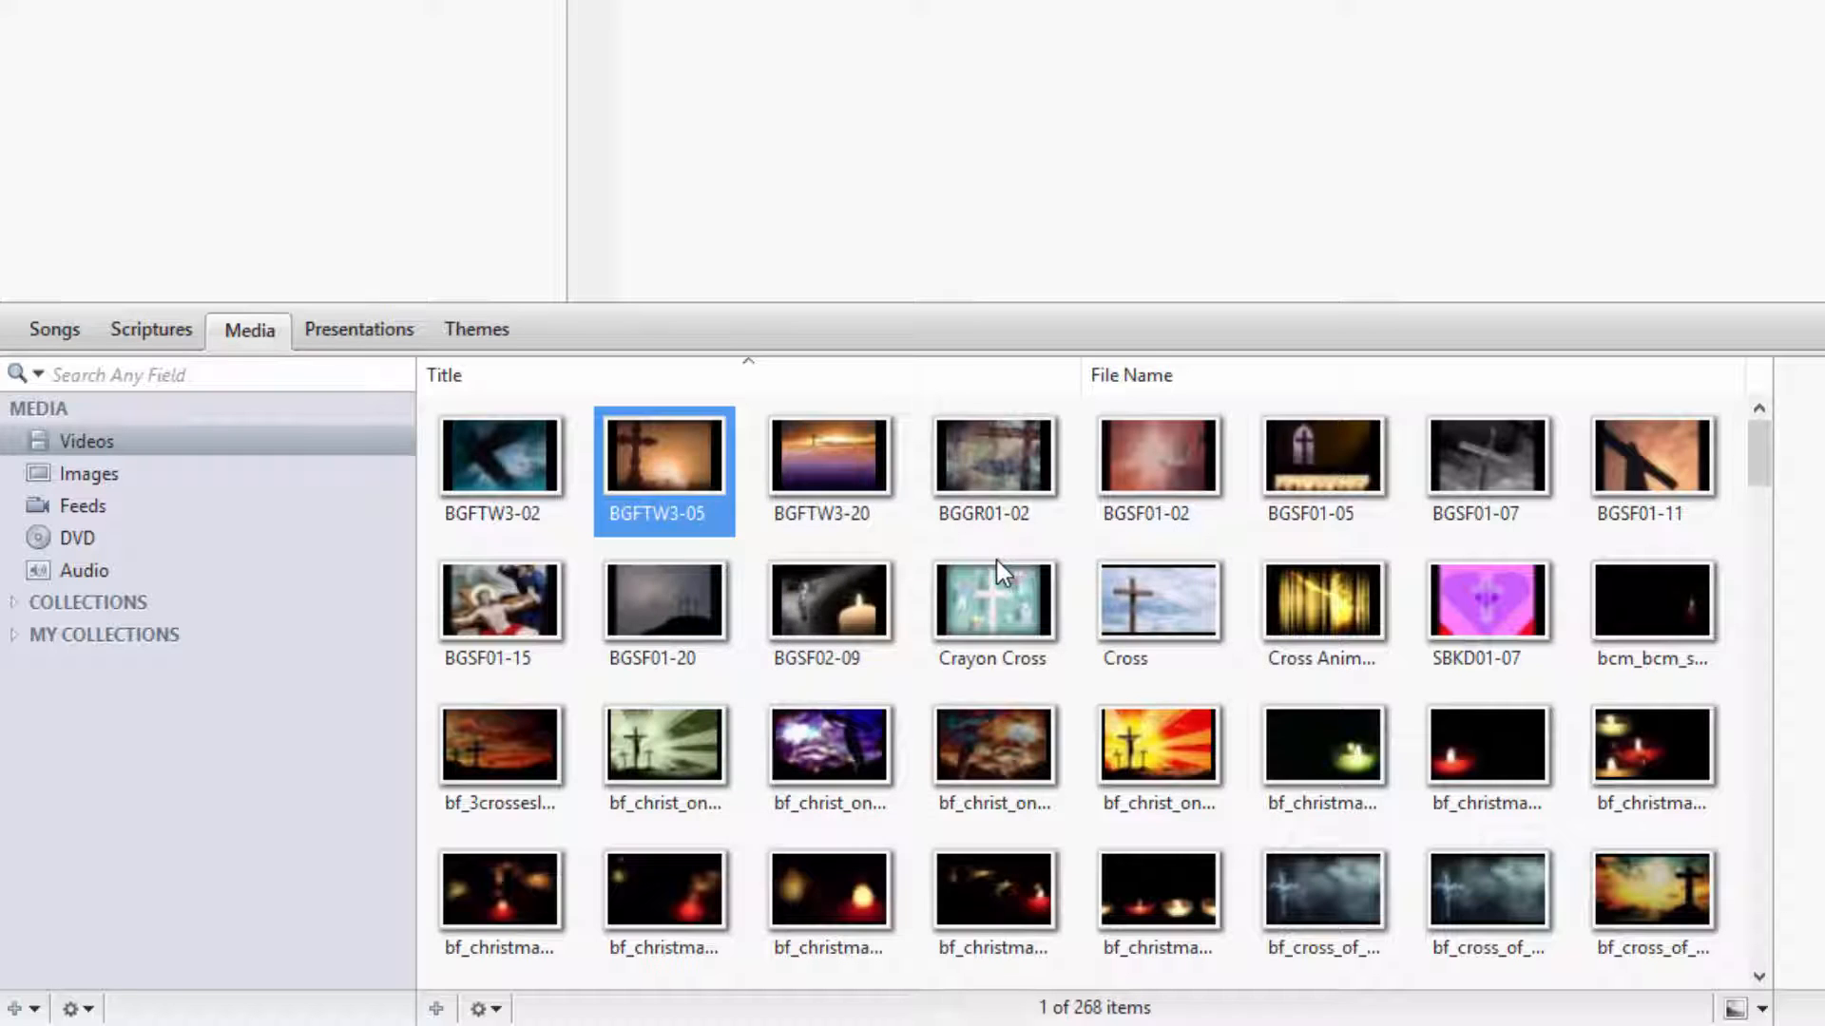
Apply the BGFTW3-05 song theme to Amazing Grace in the schedule
click(471, 333)
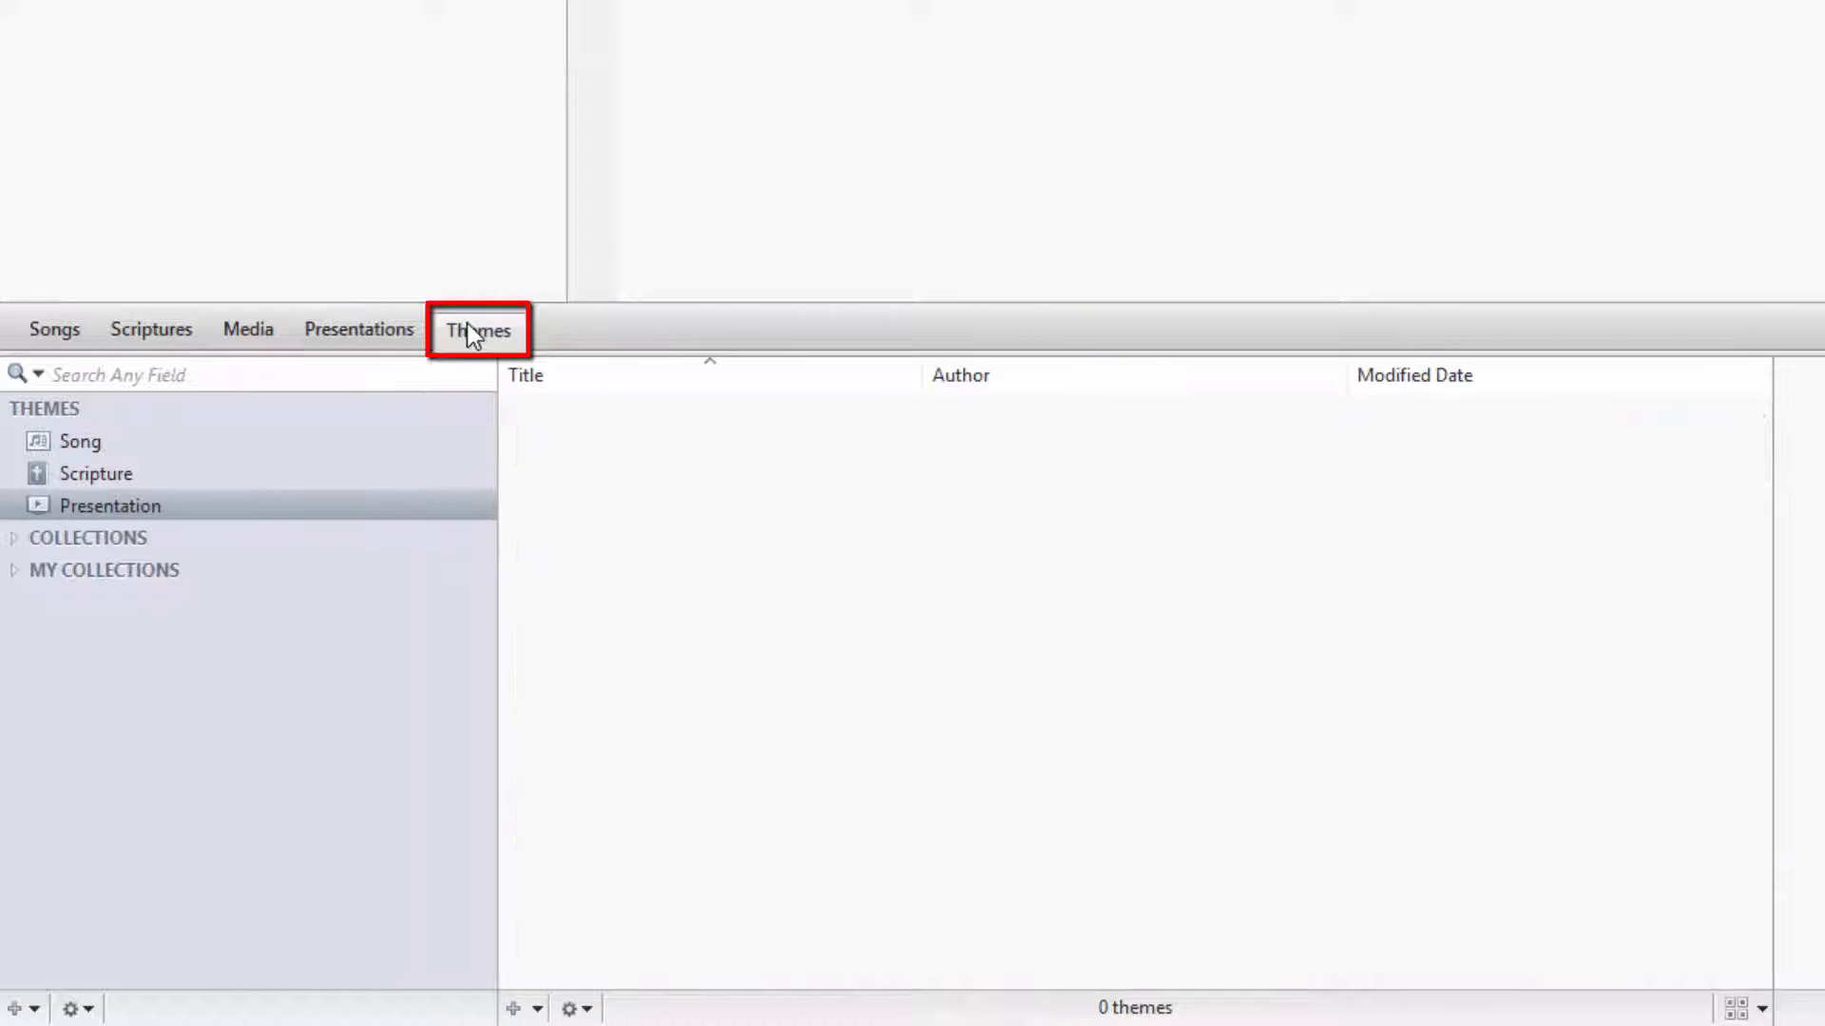
click(97, 447)
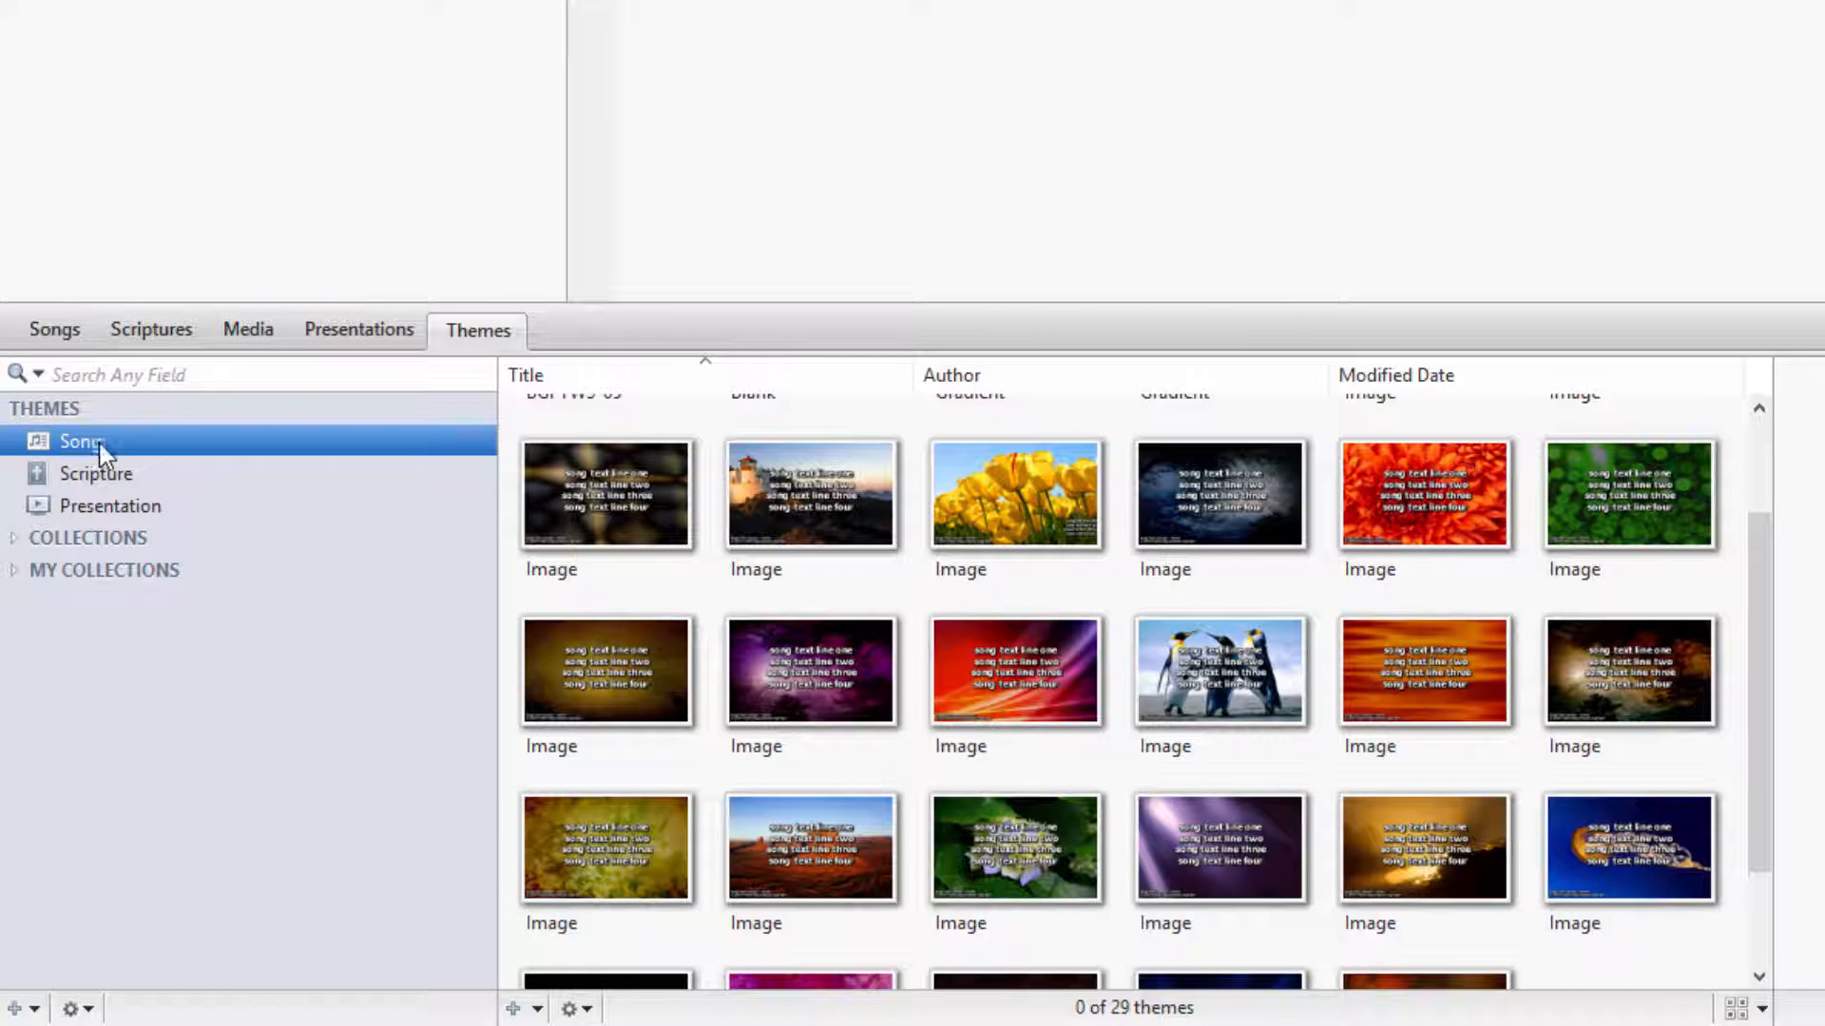
scroll(656, 530, up, 2)
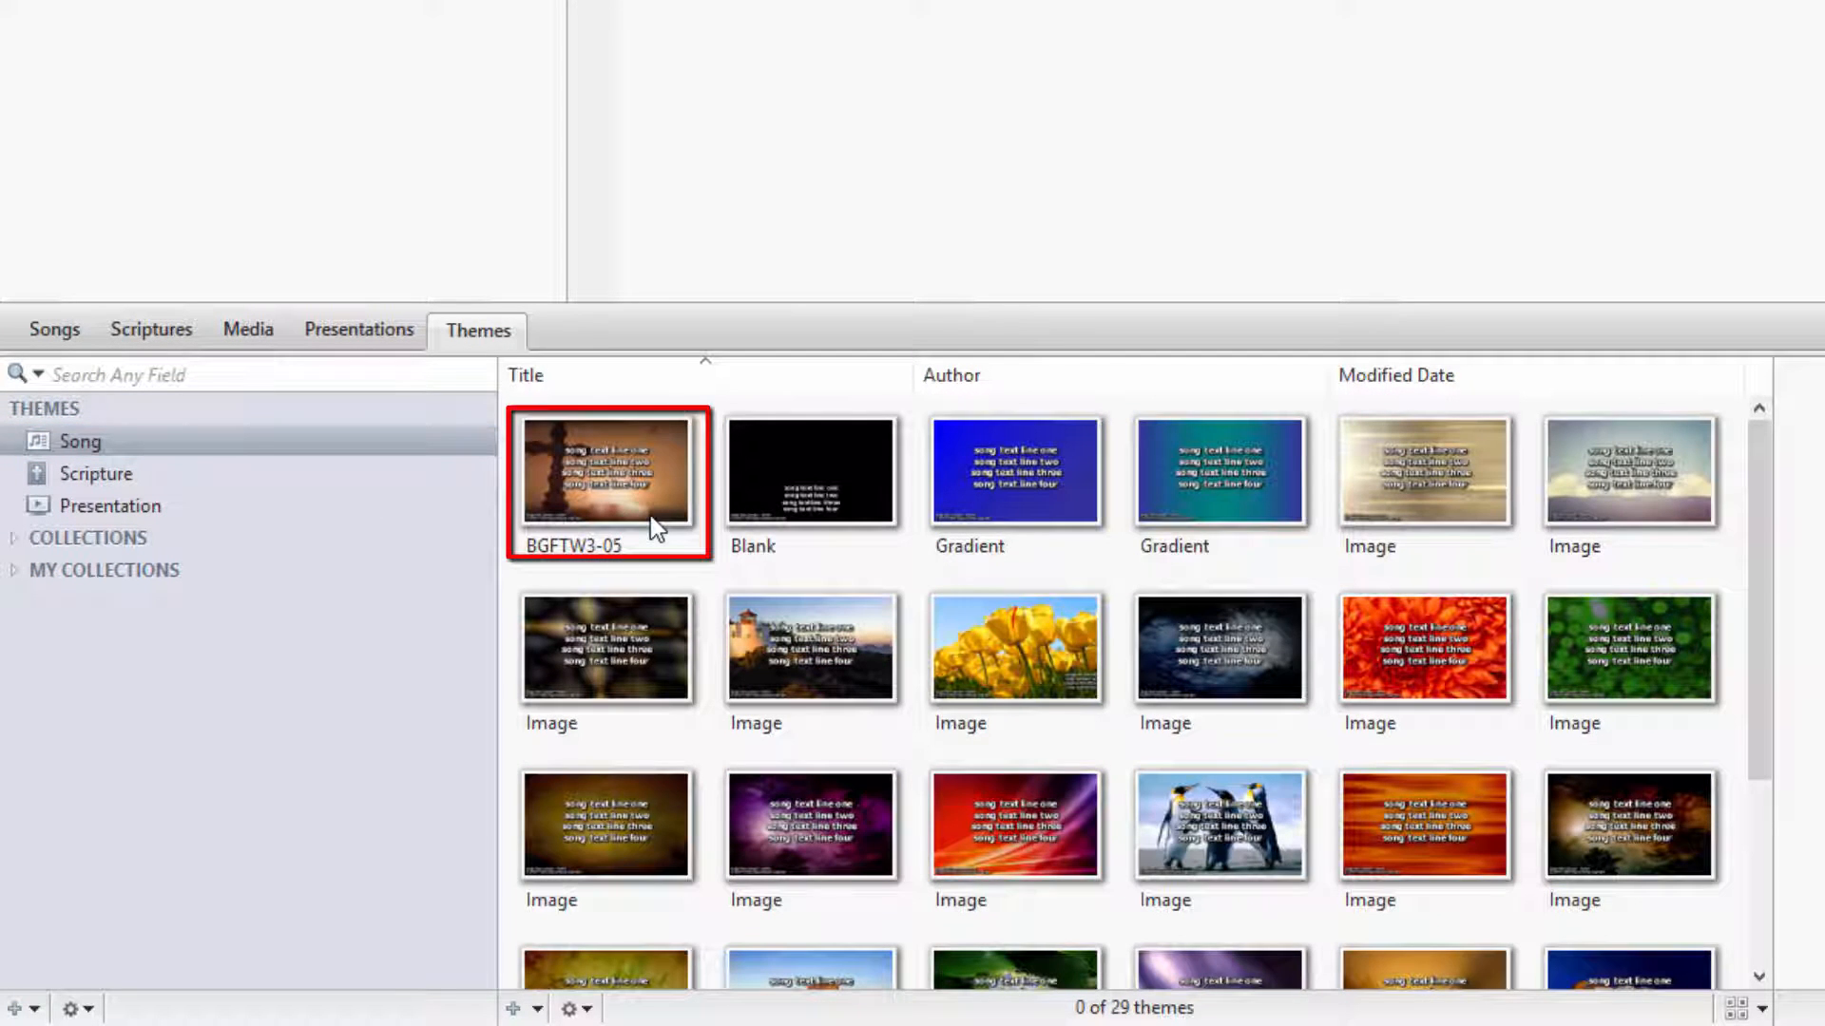
drag(655, 530, 342, 0)
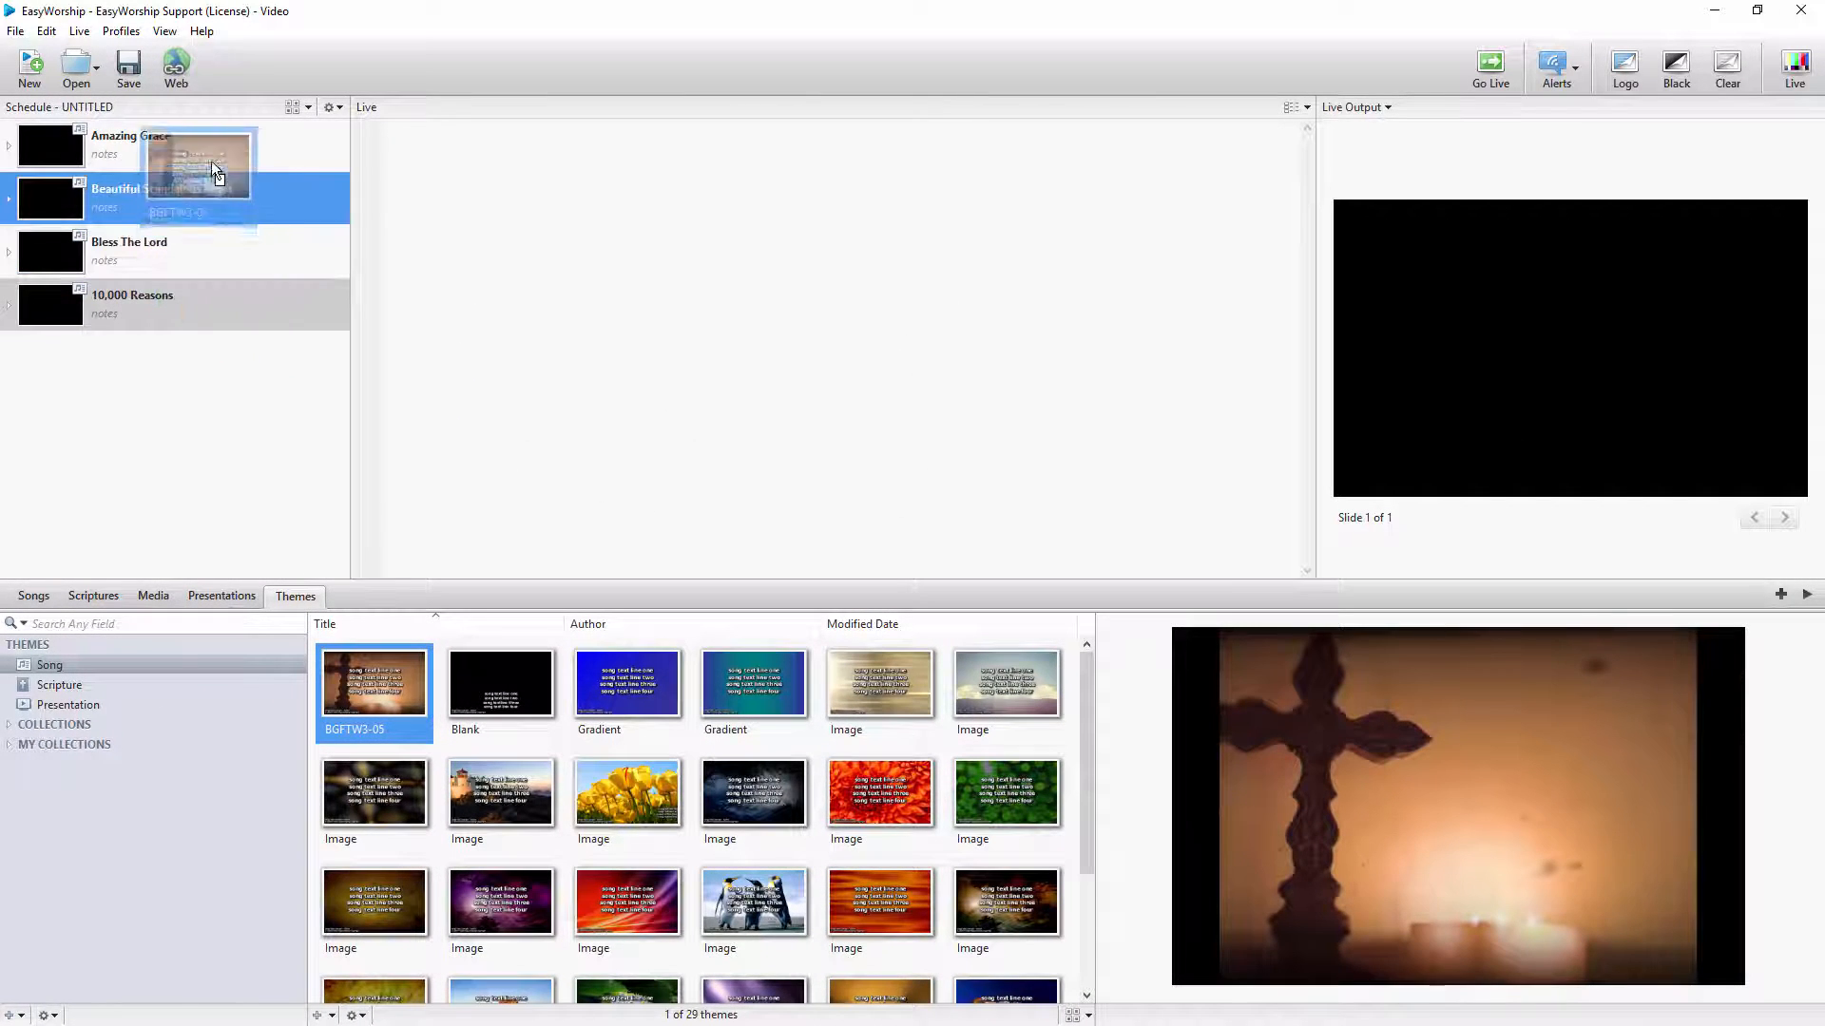
drag(213, 165, 213, 140)
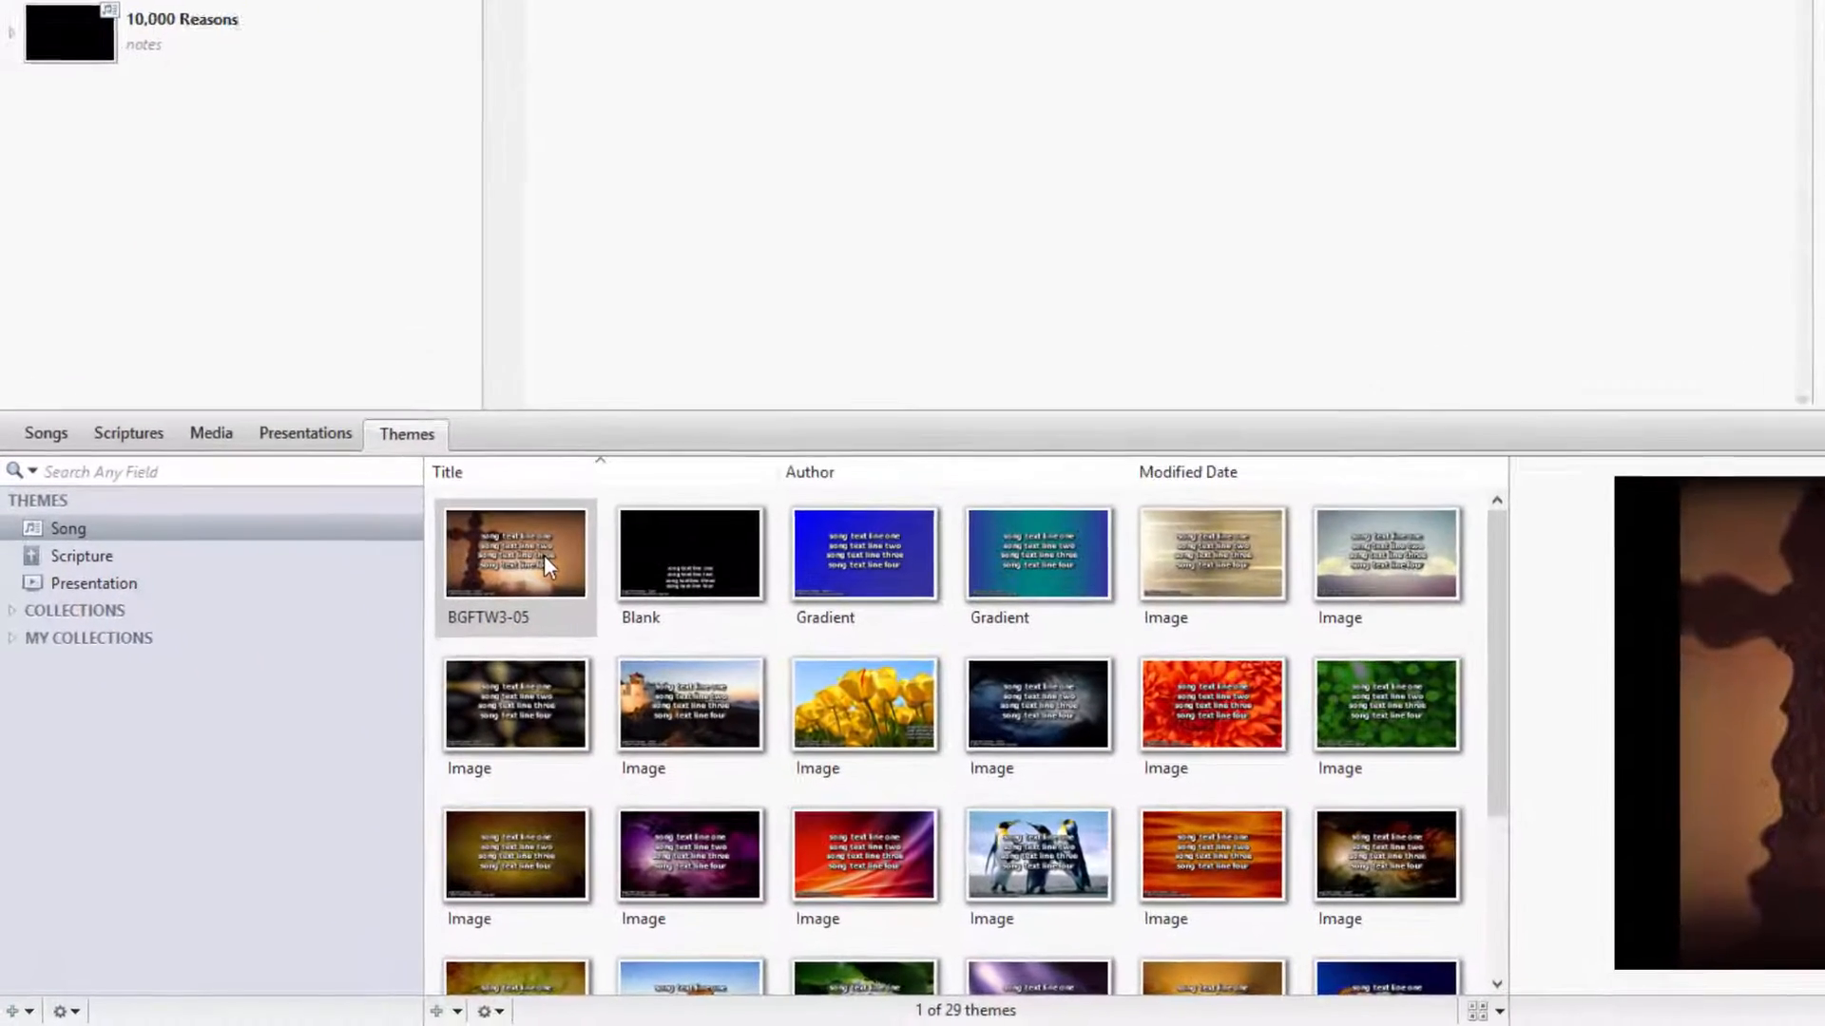
click(394, 685)
right_click(675, 455)
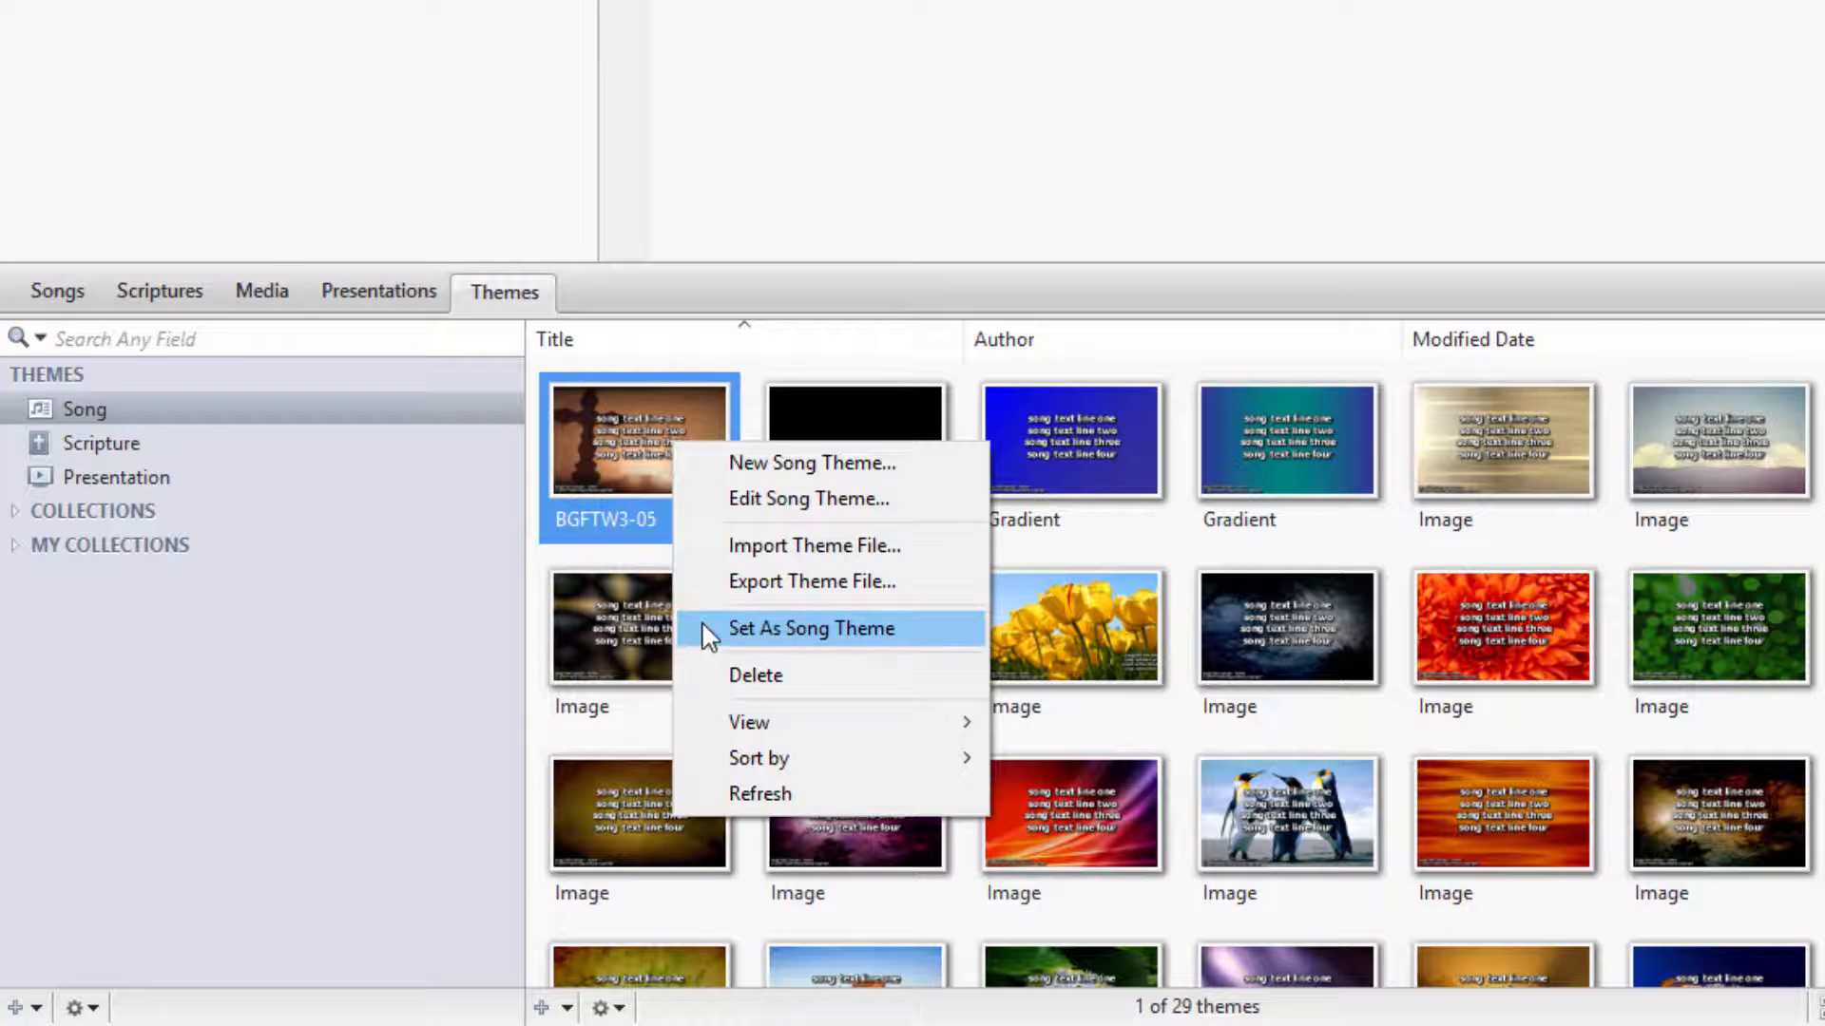
click(635, 563)
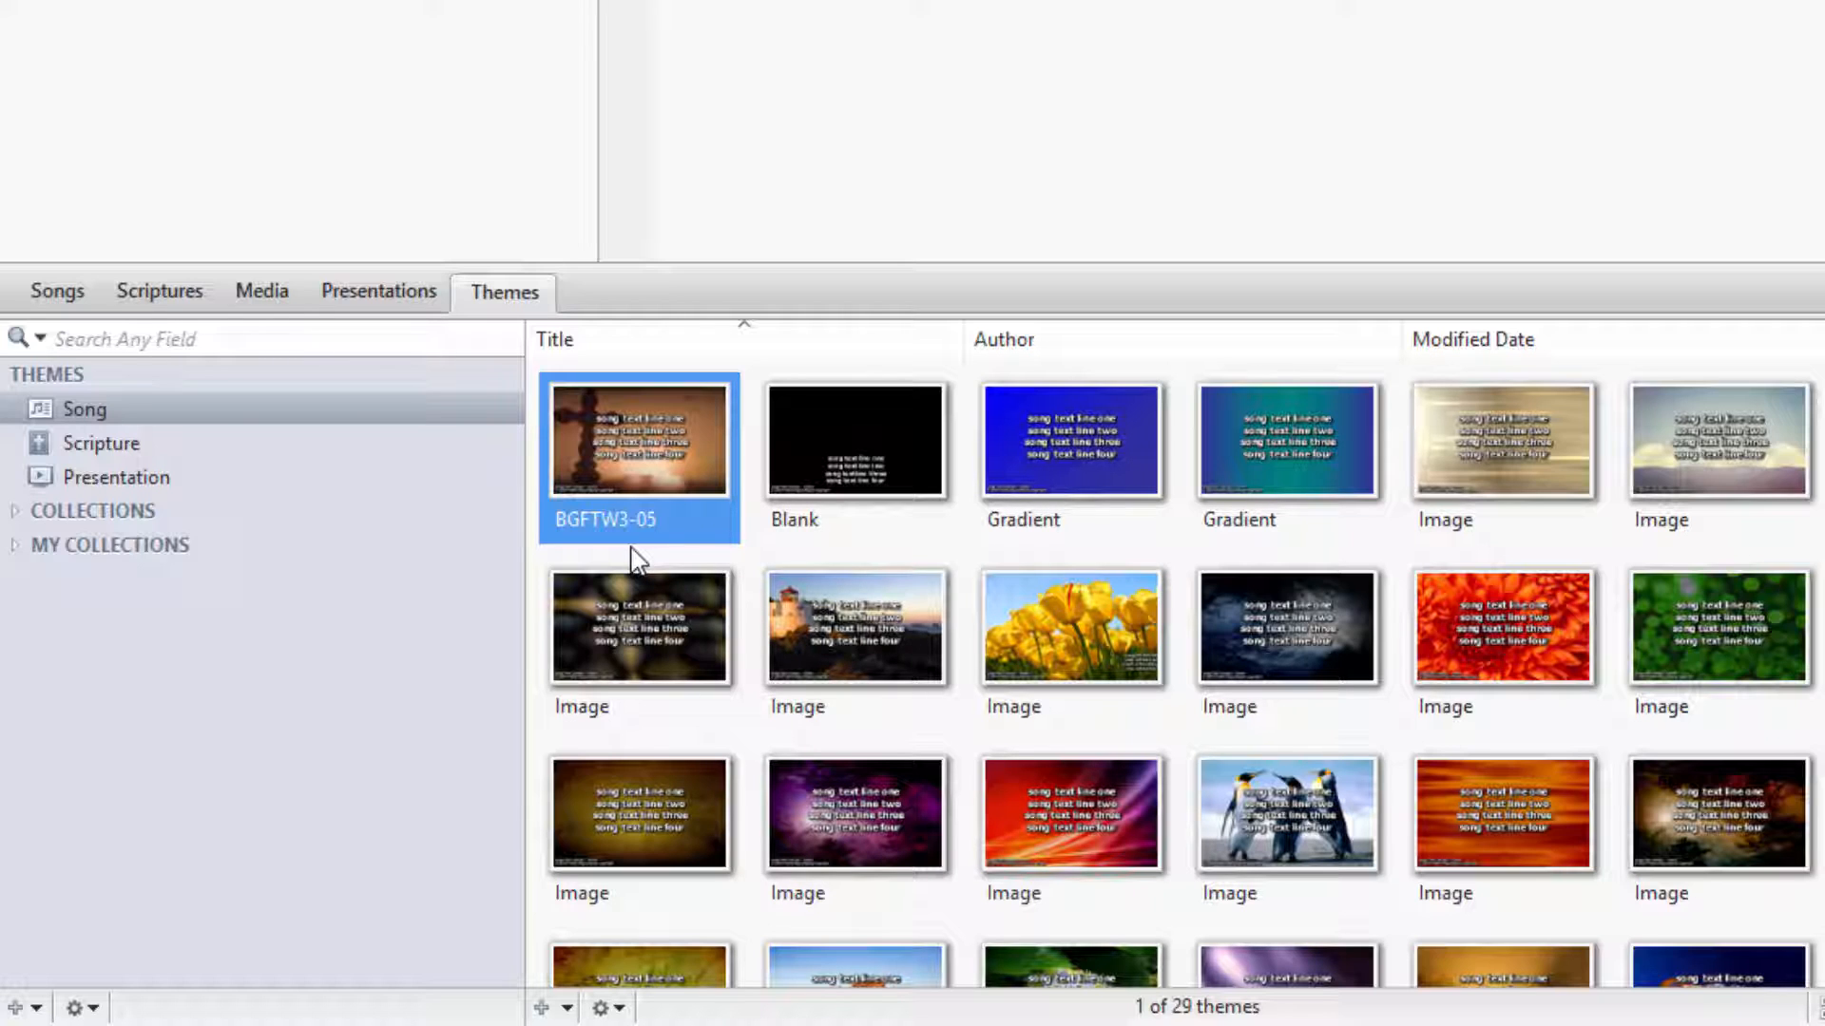
right_click(670, 463)
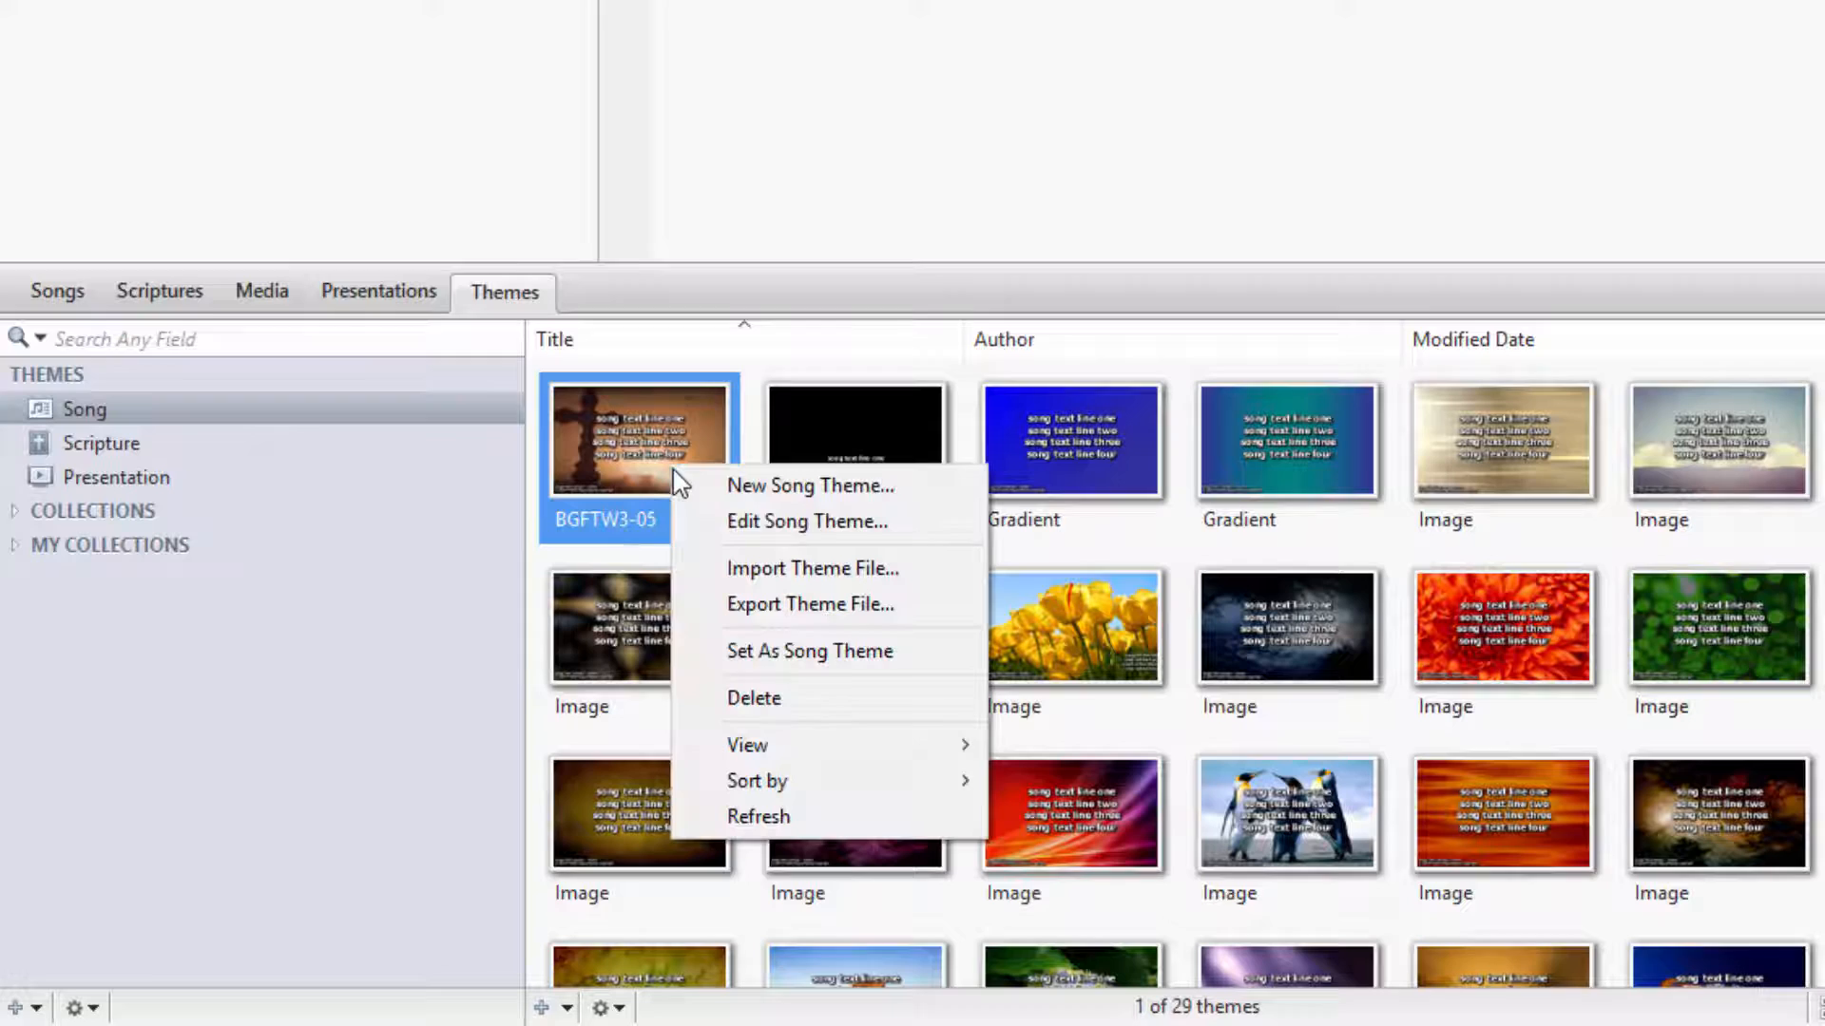
click(694, 520)
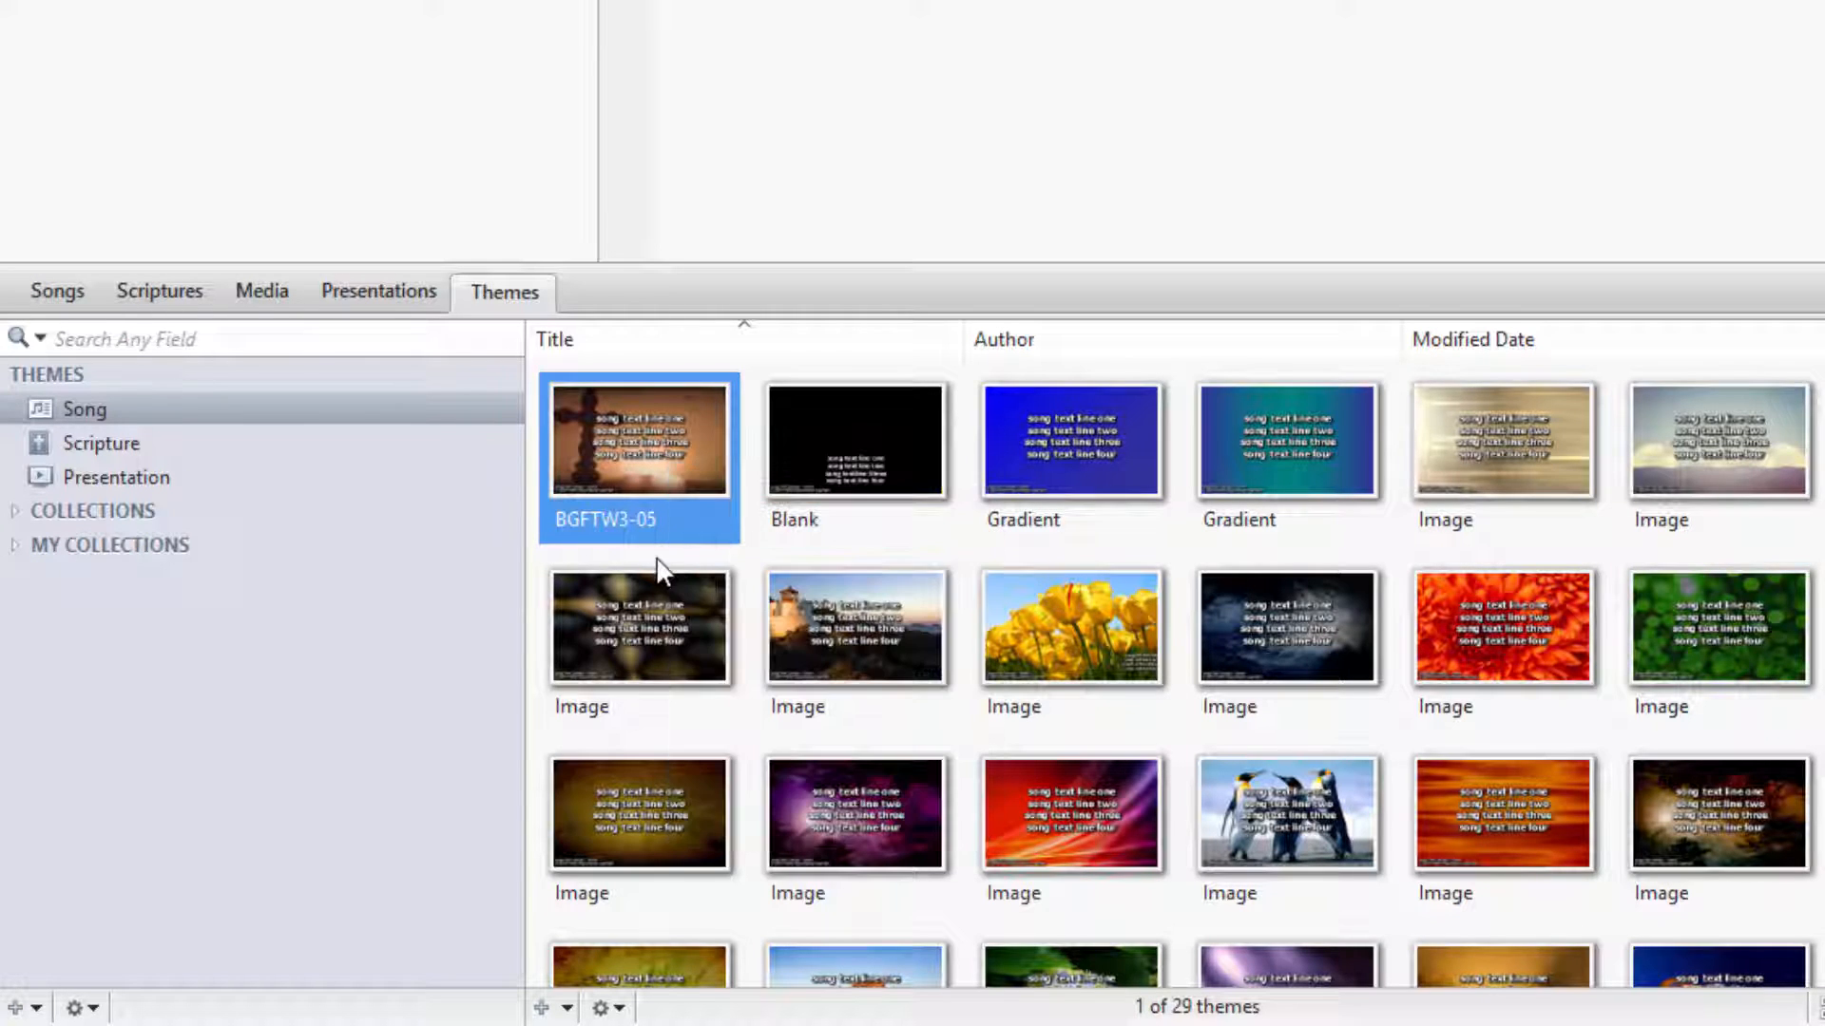
Create a new song theme and add a text box reading "Welcome" along the slide's upper edge
click(542, 1007)
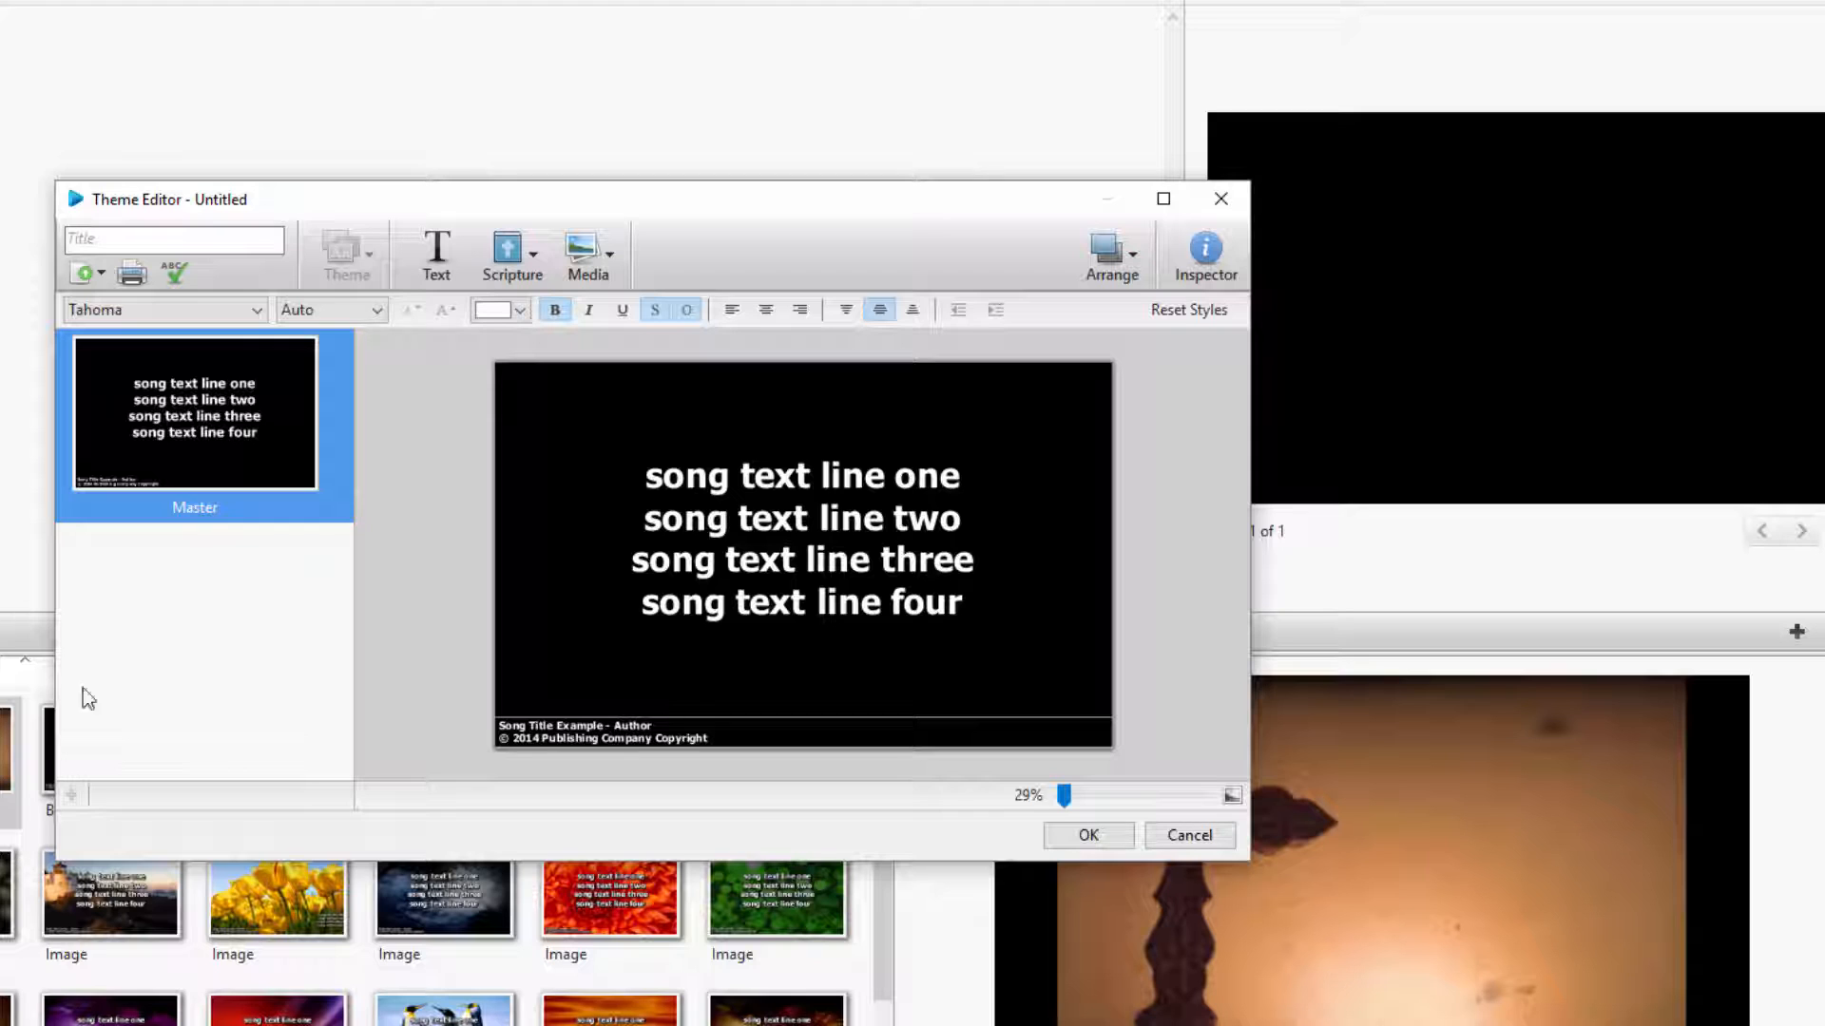
click(413, 265)
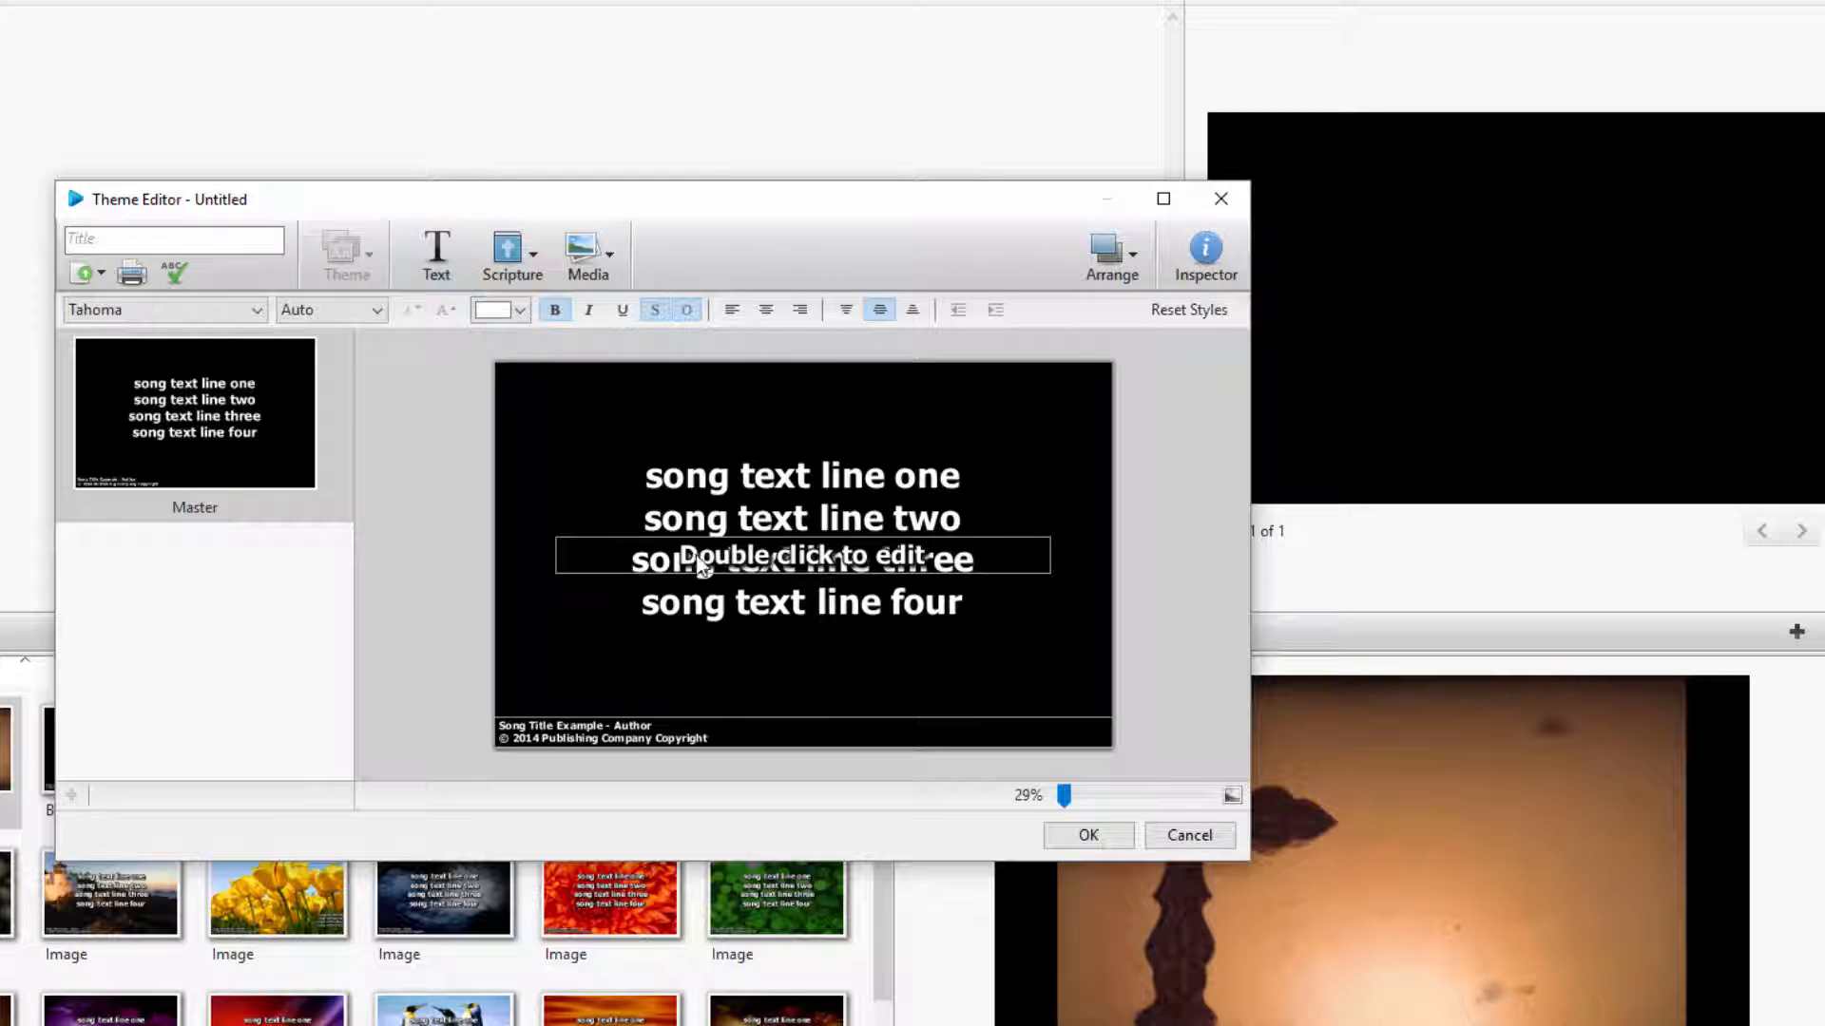
drag(704, 565, 645, 392)
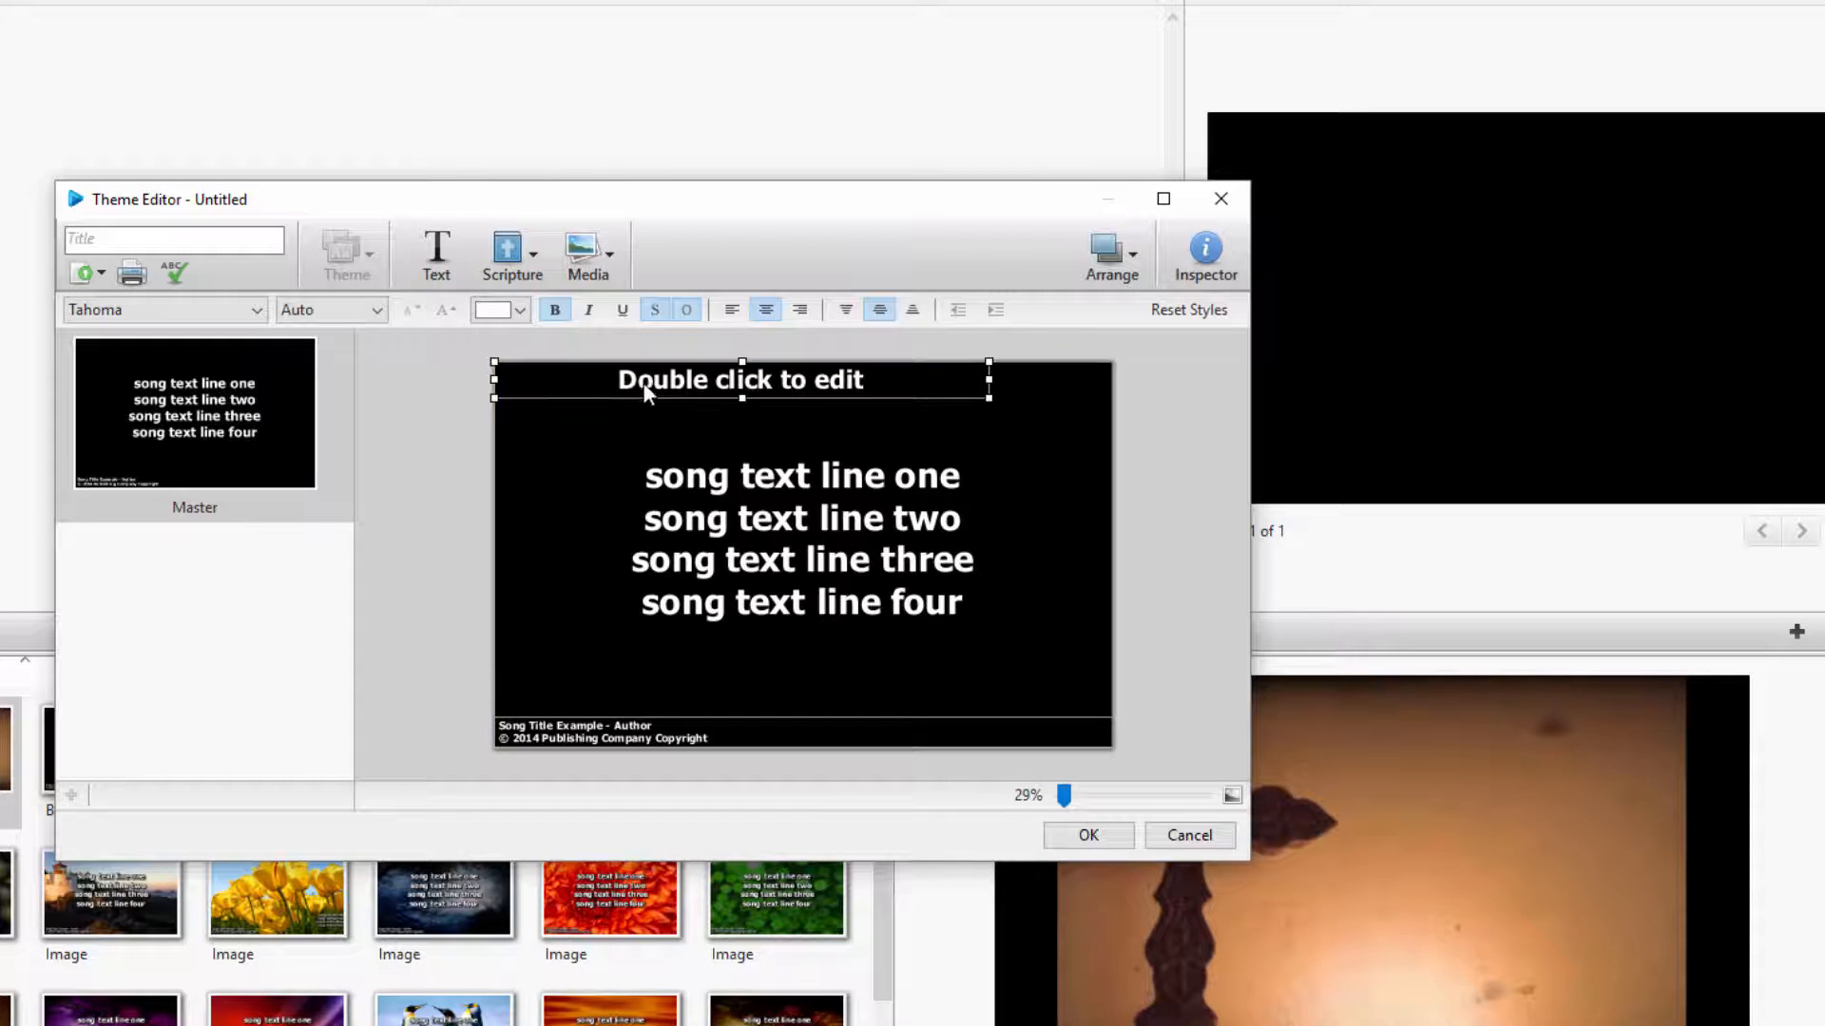
double_click(646, 392)
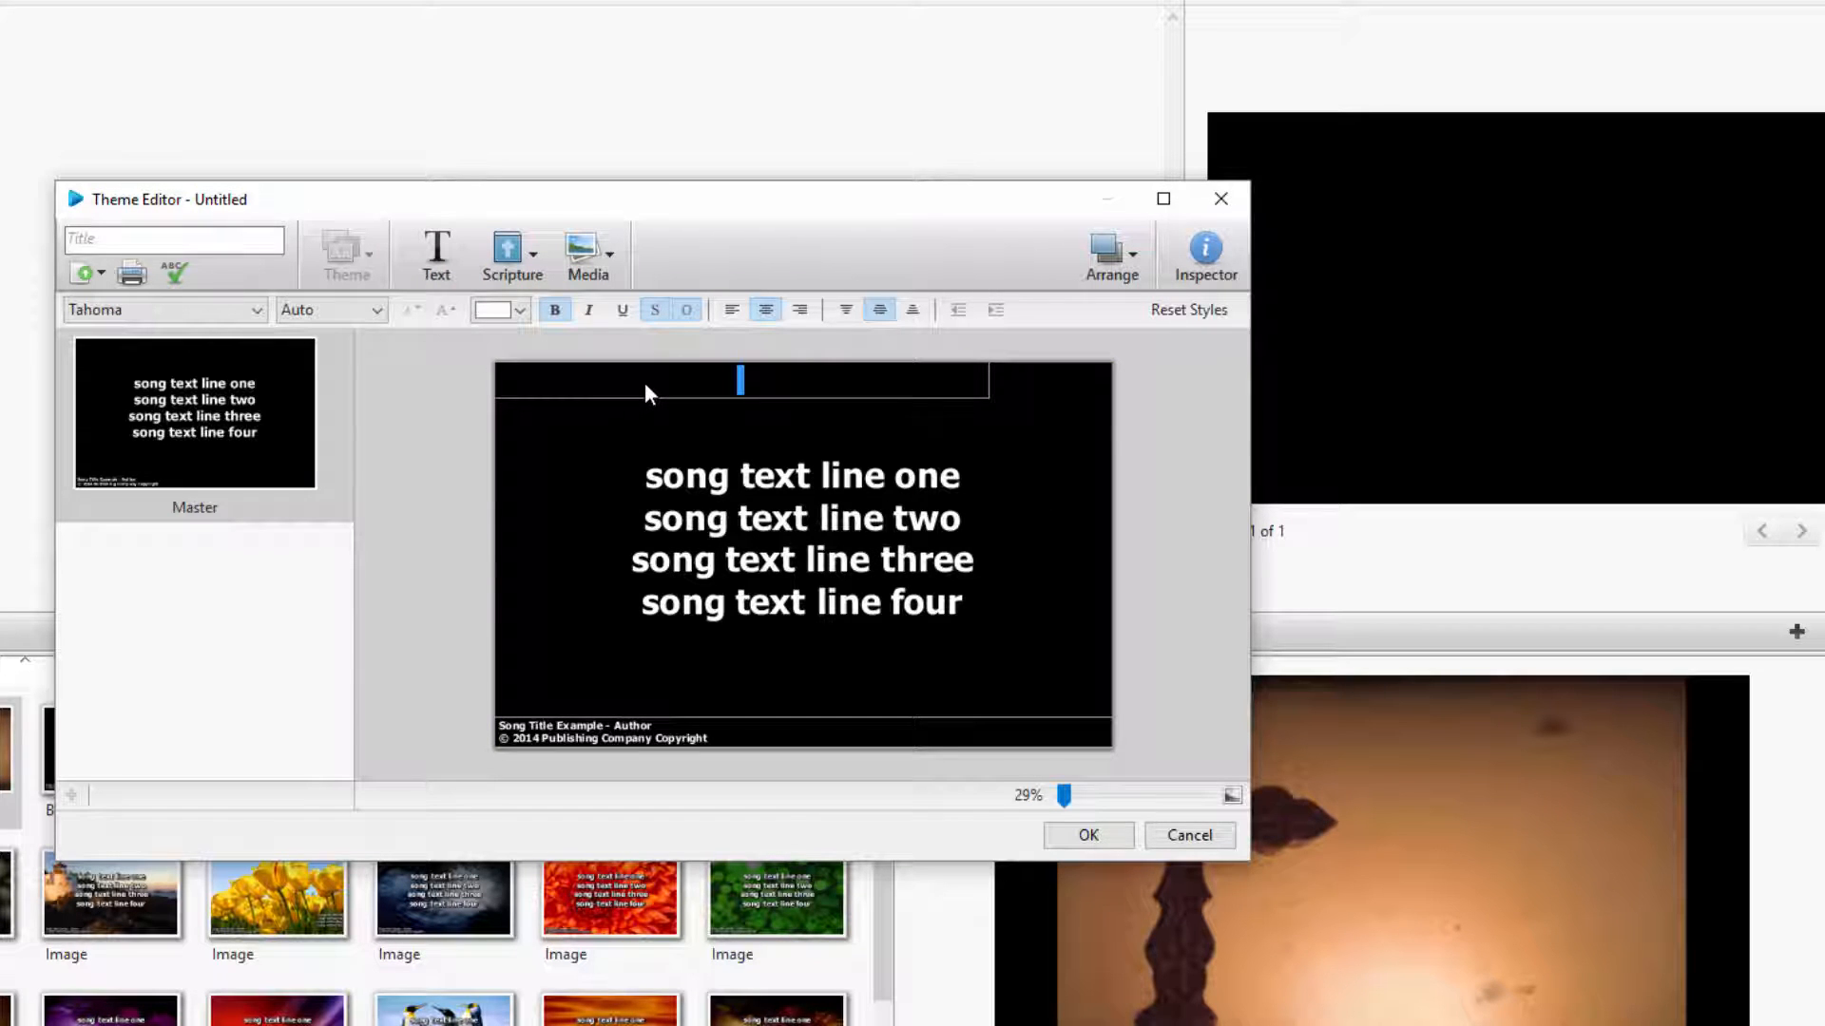
text(Wel)
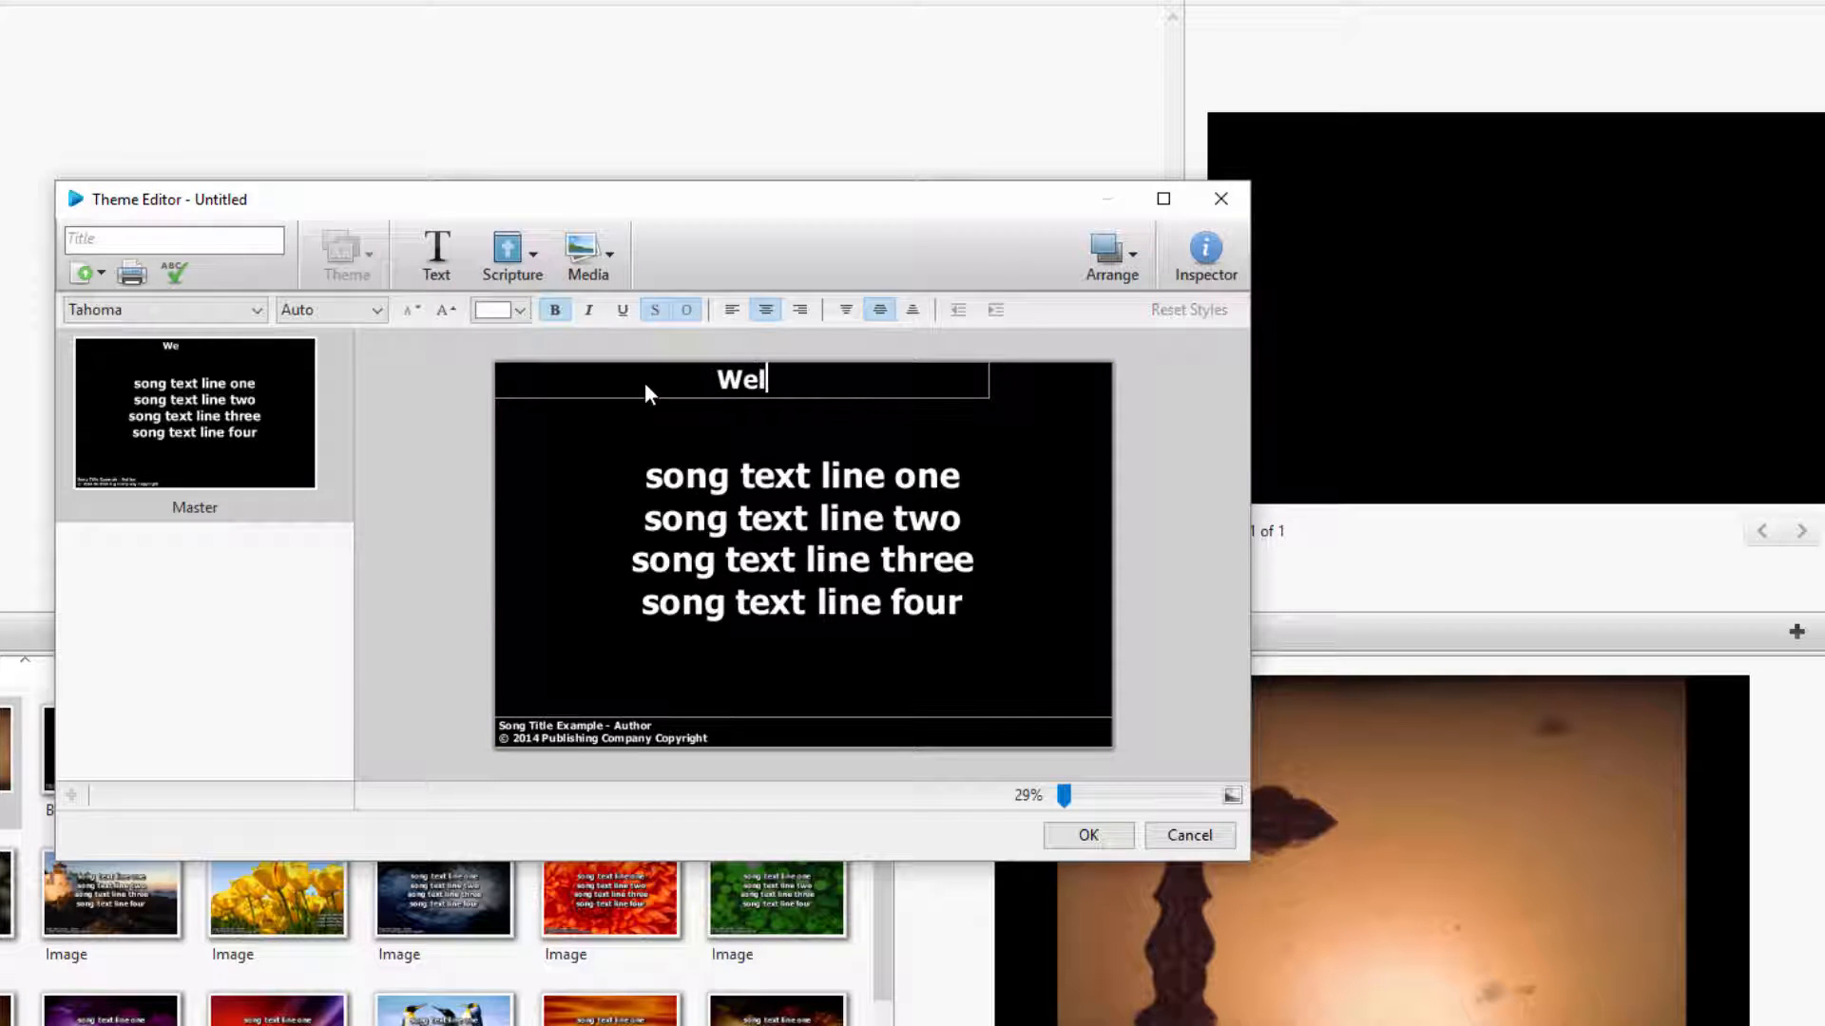
text(come)
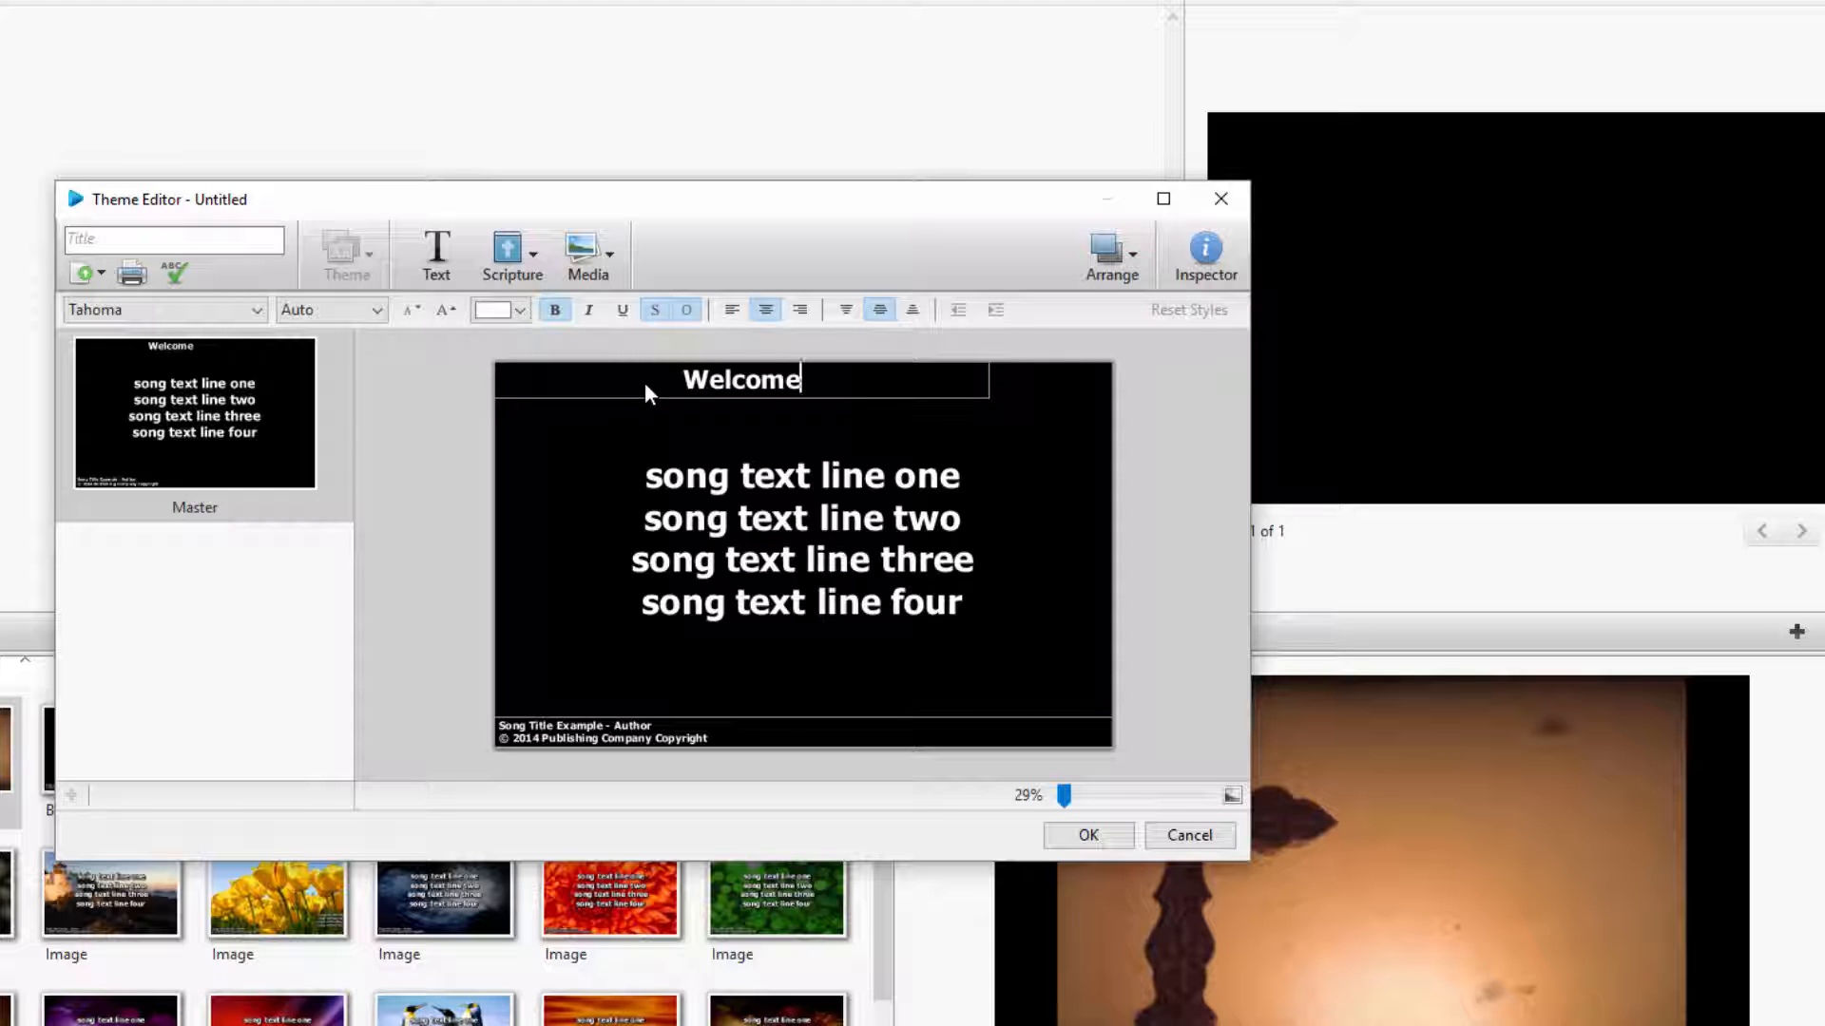
Insert Genesis 1:3 from the AMP translation and shrink its box to a strip along the slide's lower edge
click(510, 261)
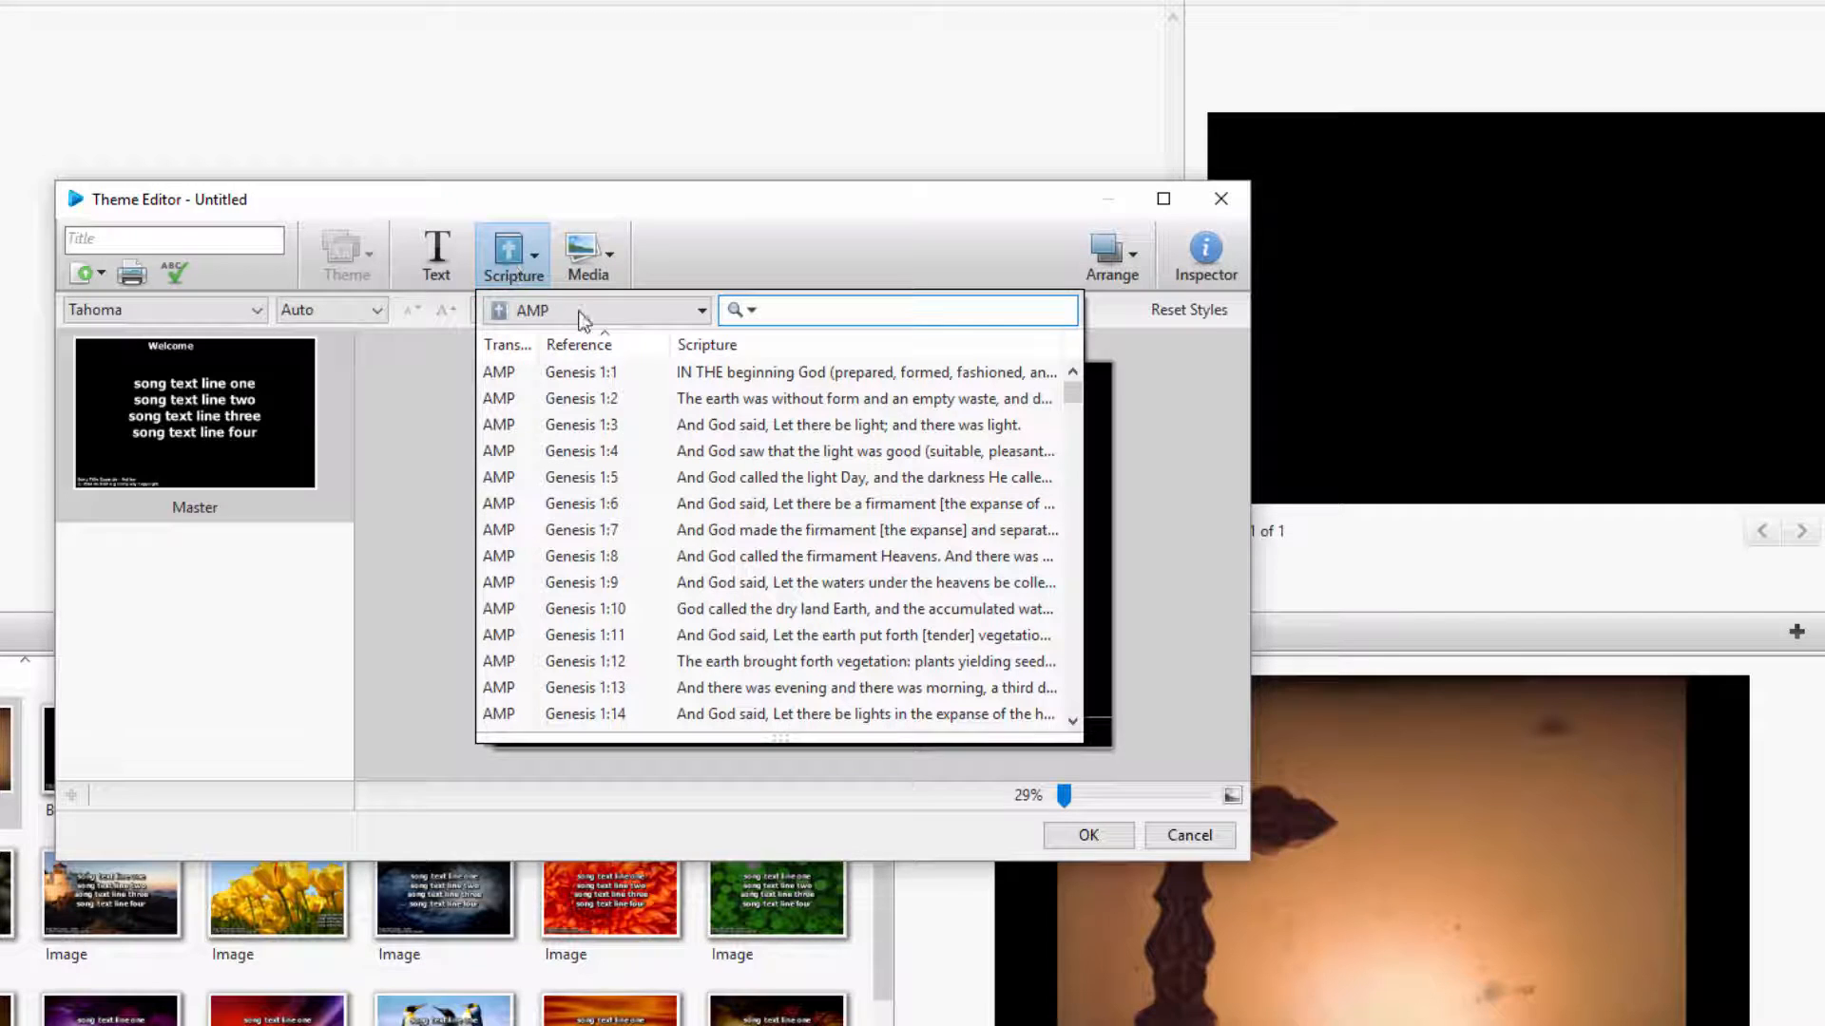
click(693, 430)
double_click(693, 430)
drag(805, 365, 806, 678)
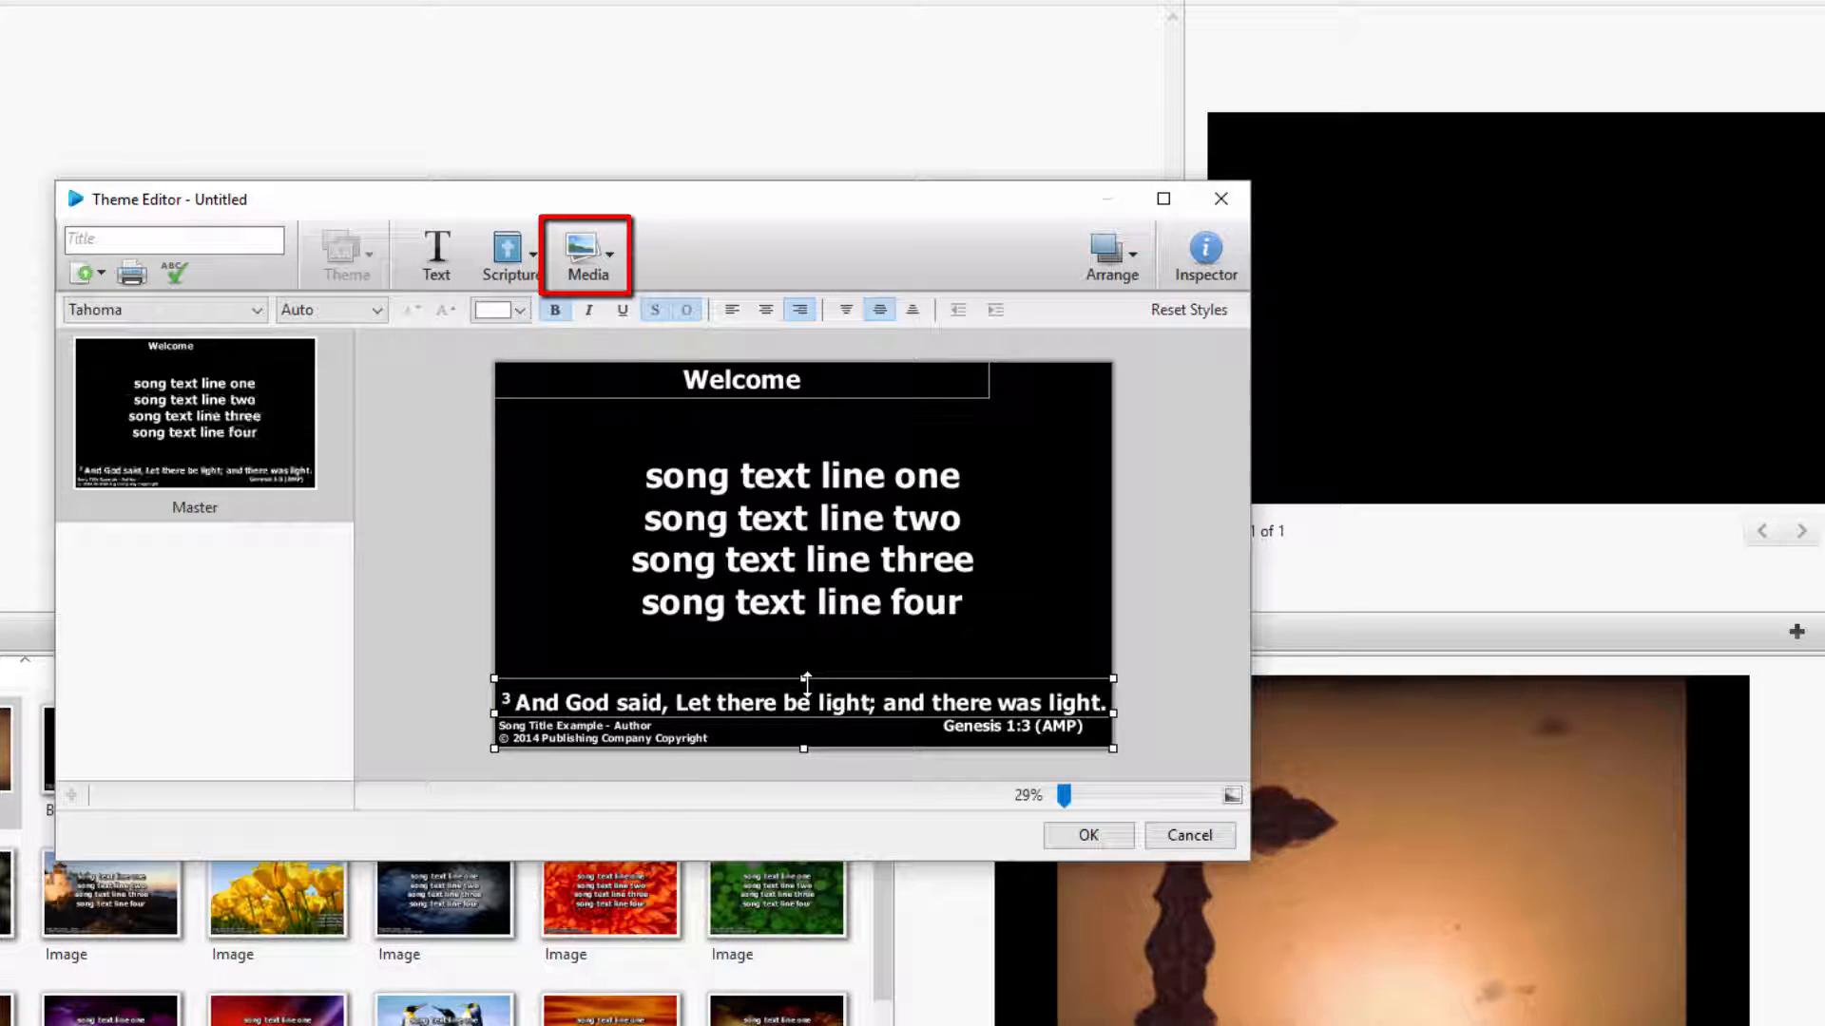
Set the PWP-001 image from the media images as the Master slide's background
click(588, 254)
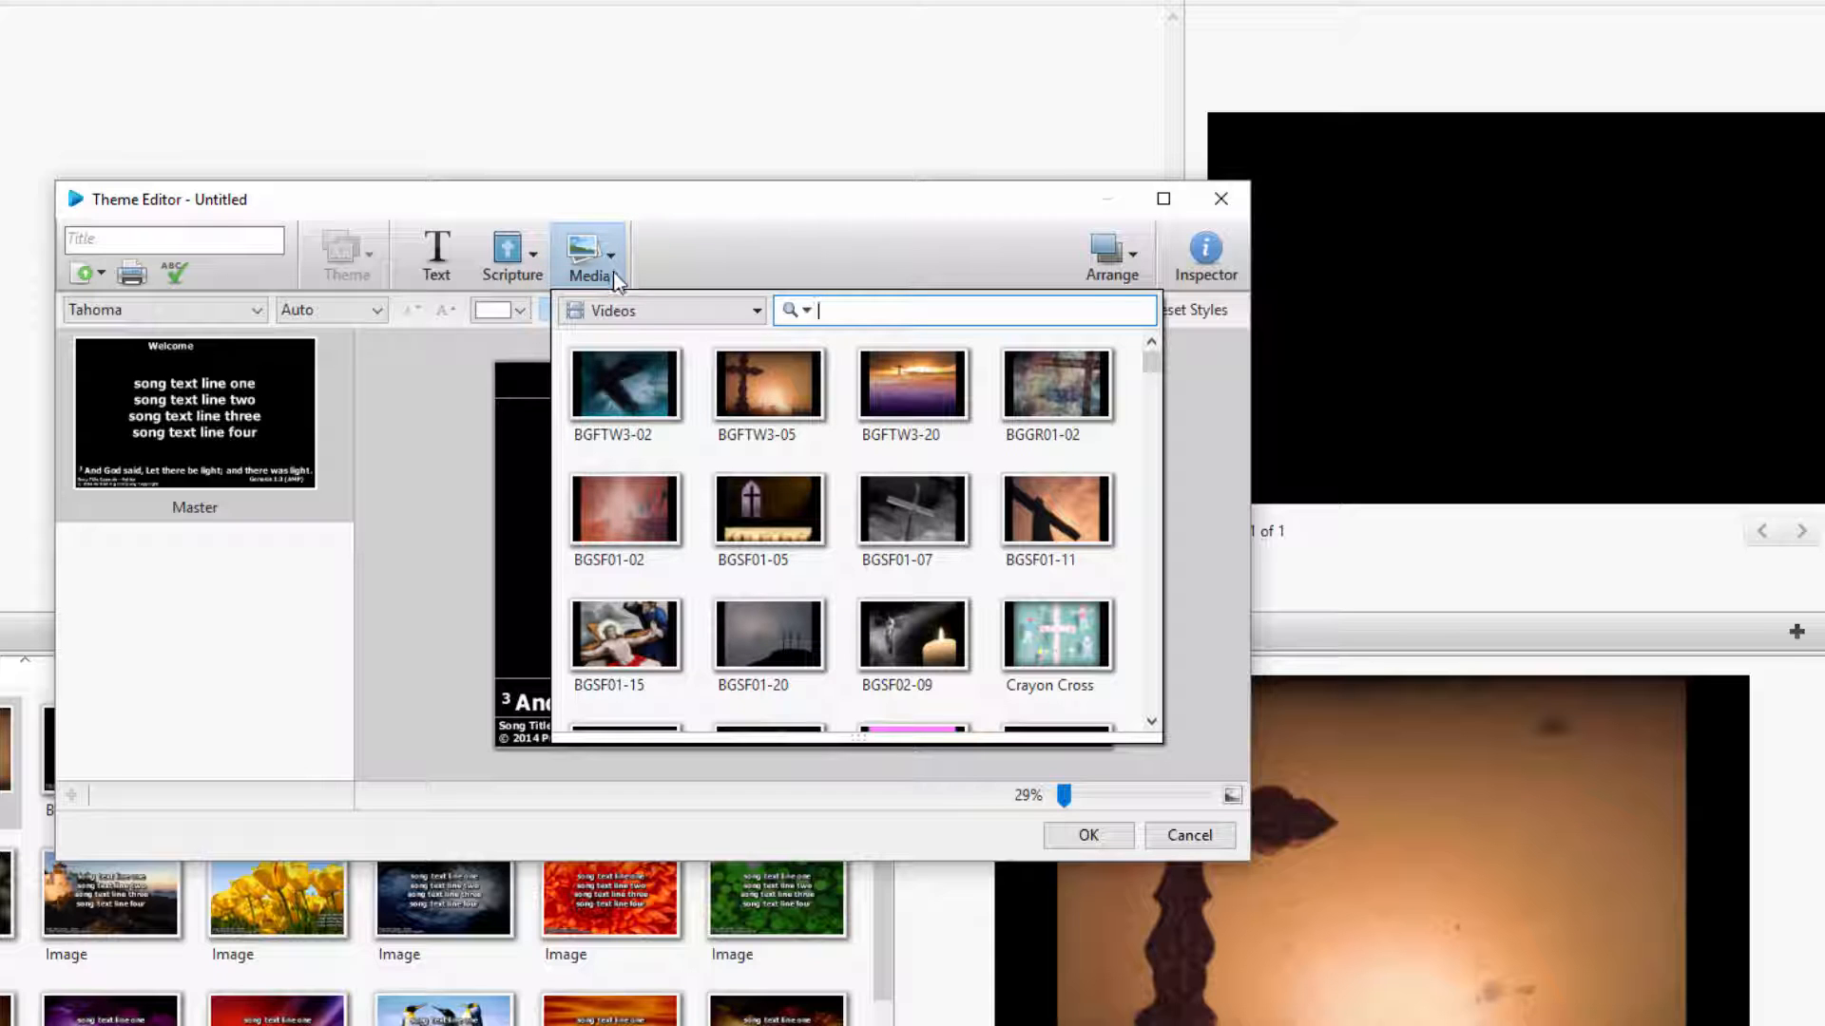
click(623, 364)
click(631, 320)
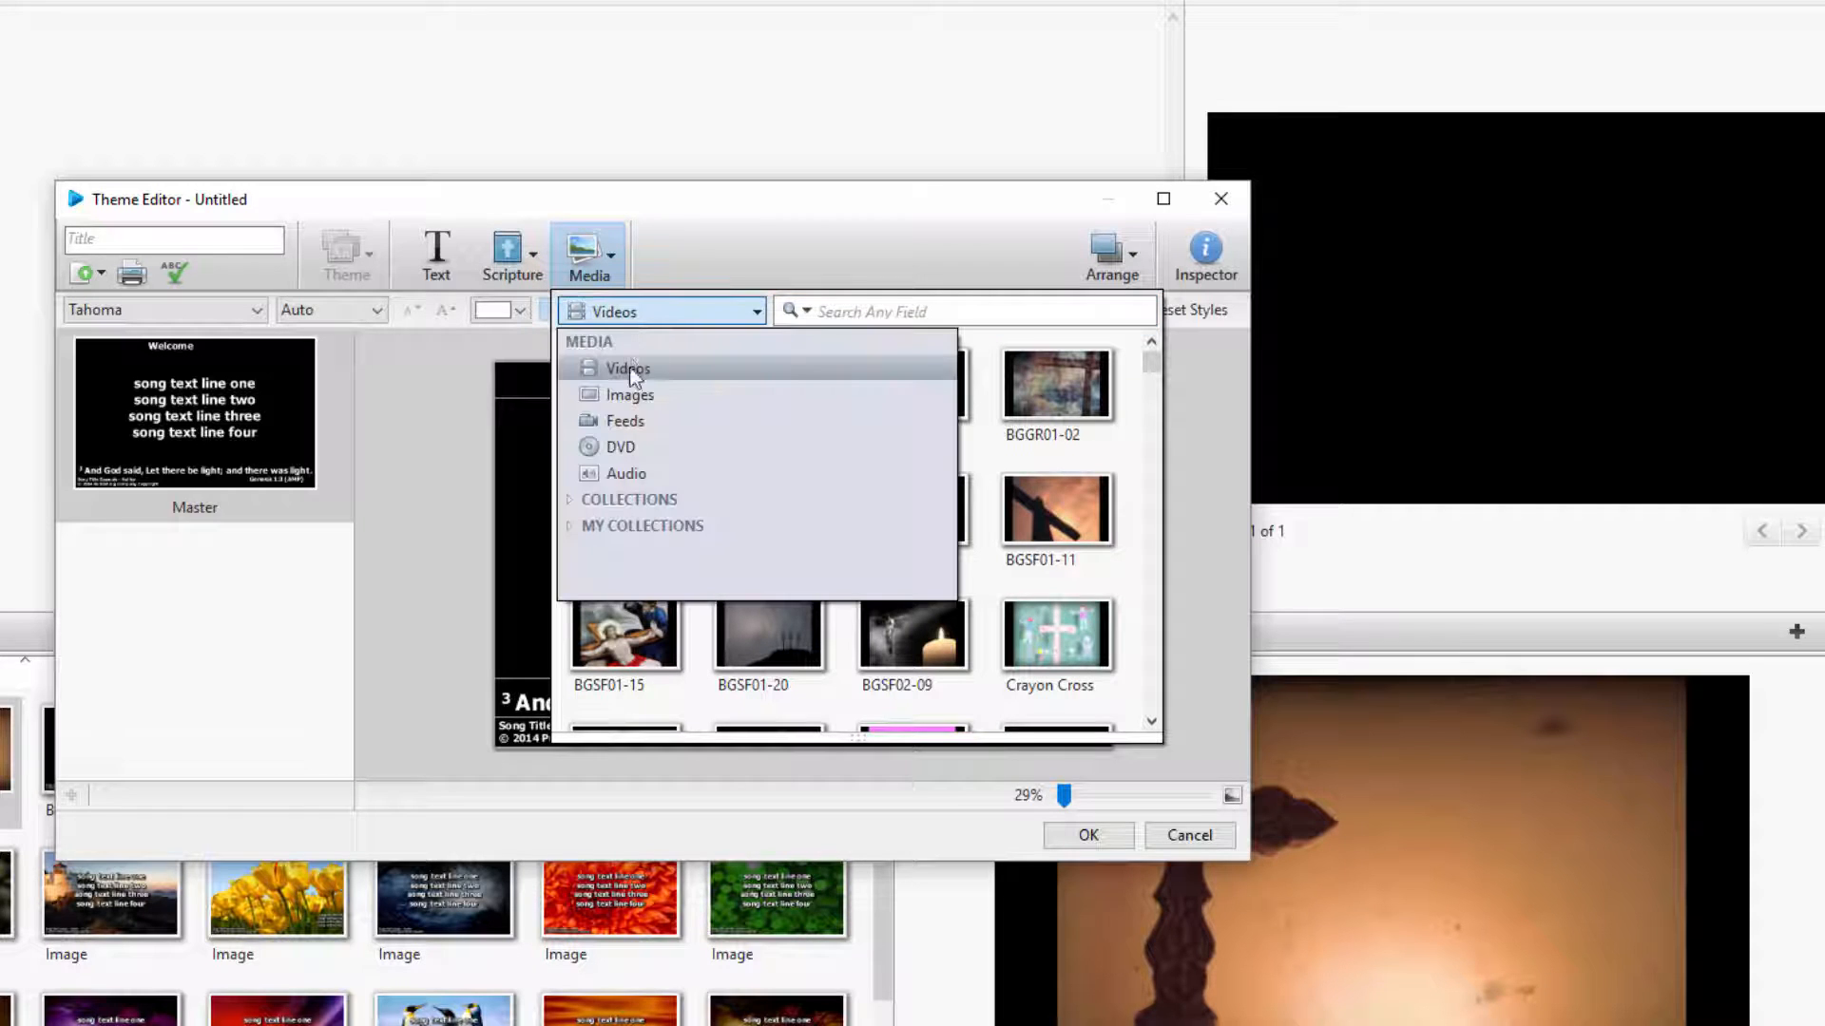
click(631, 378)
drag(632, 392, 266, 401)
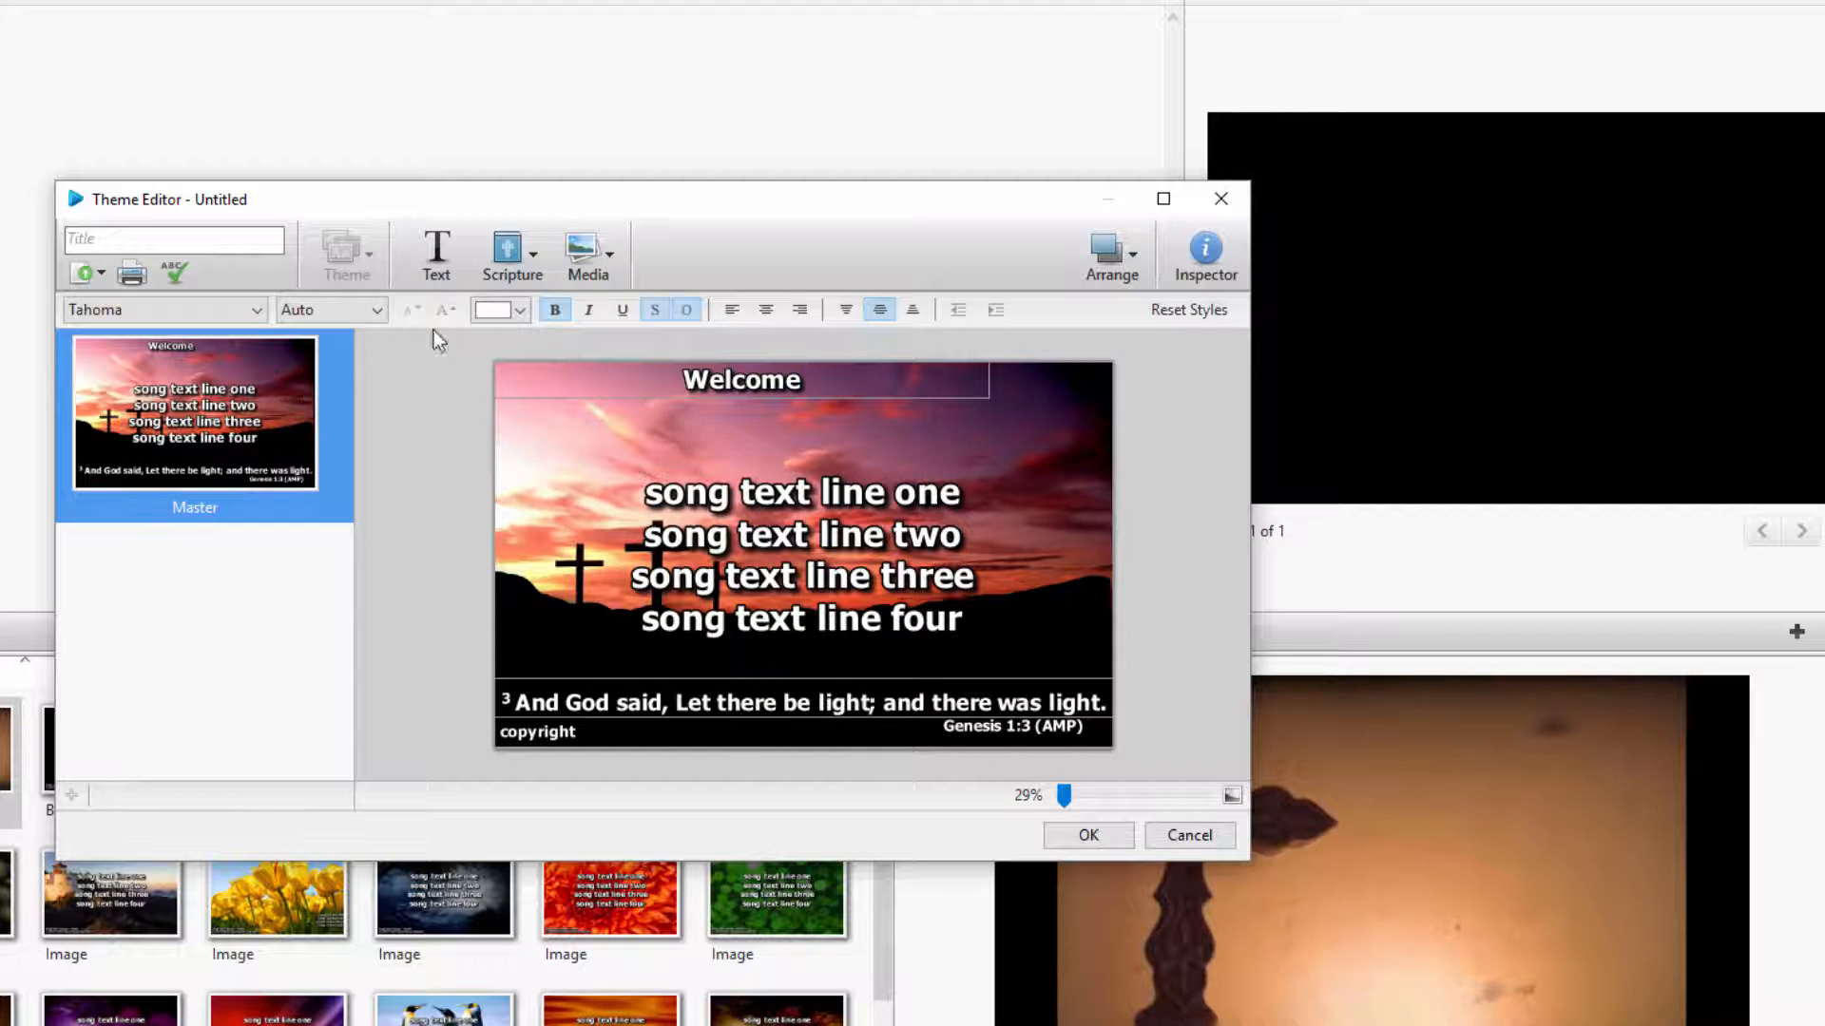
Insert the mountain lake image as a slide element, shrink it and centre it over the song text
click(605, 258)
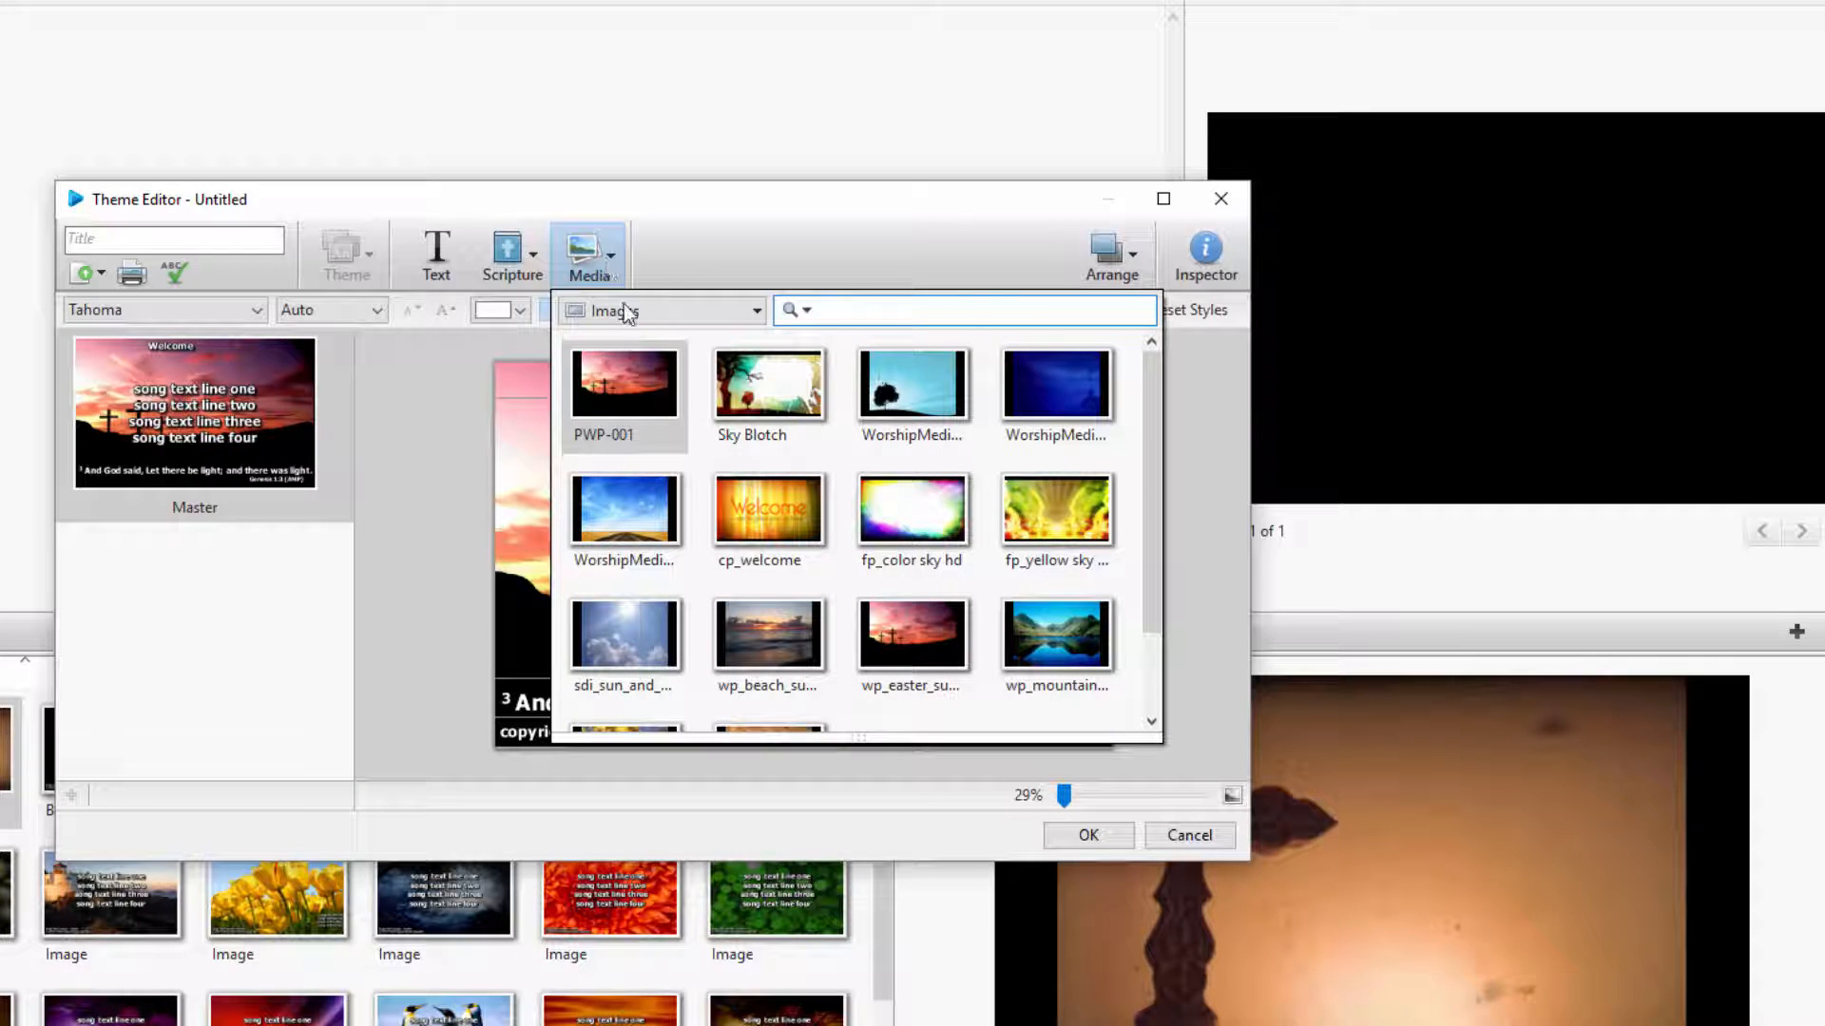
click(1040, 633)
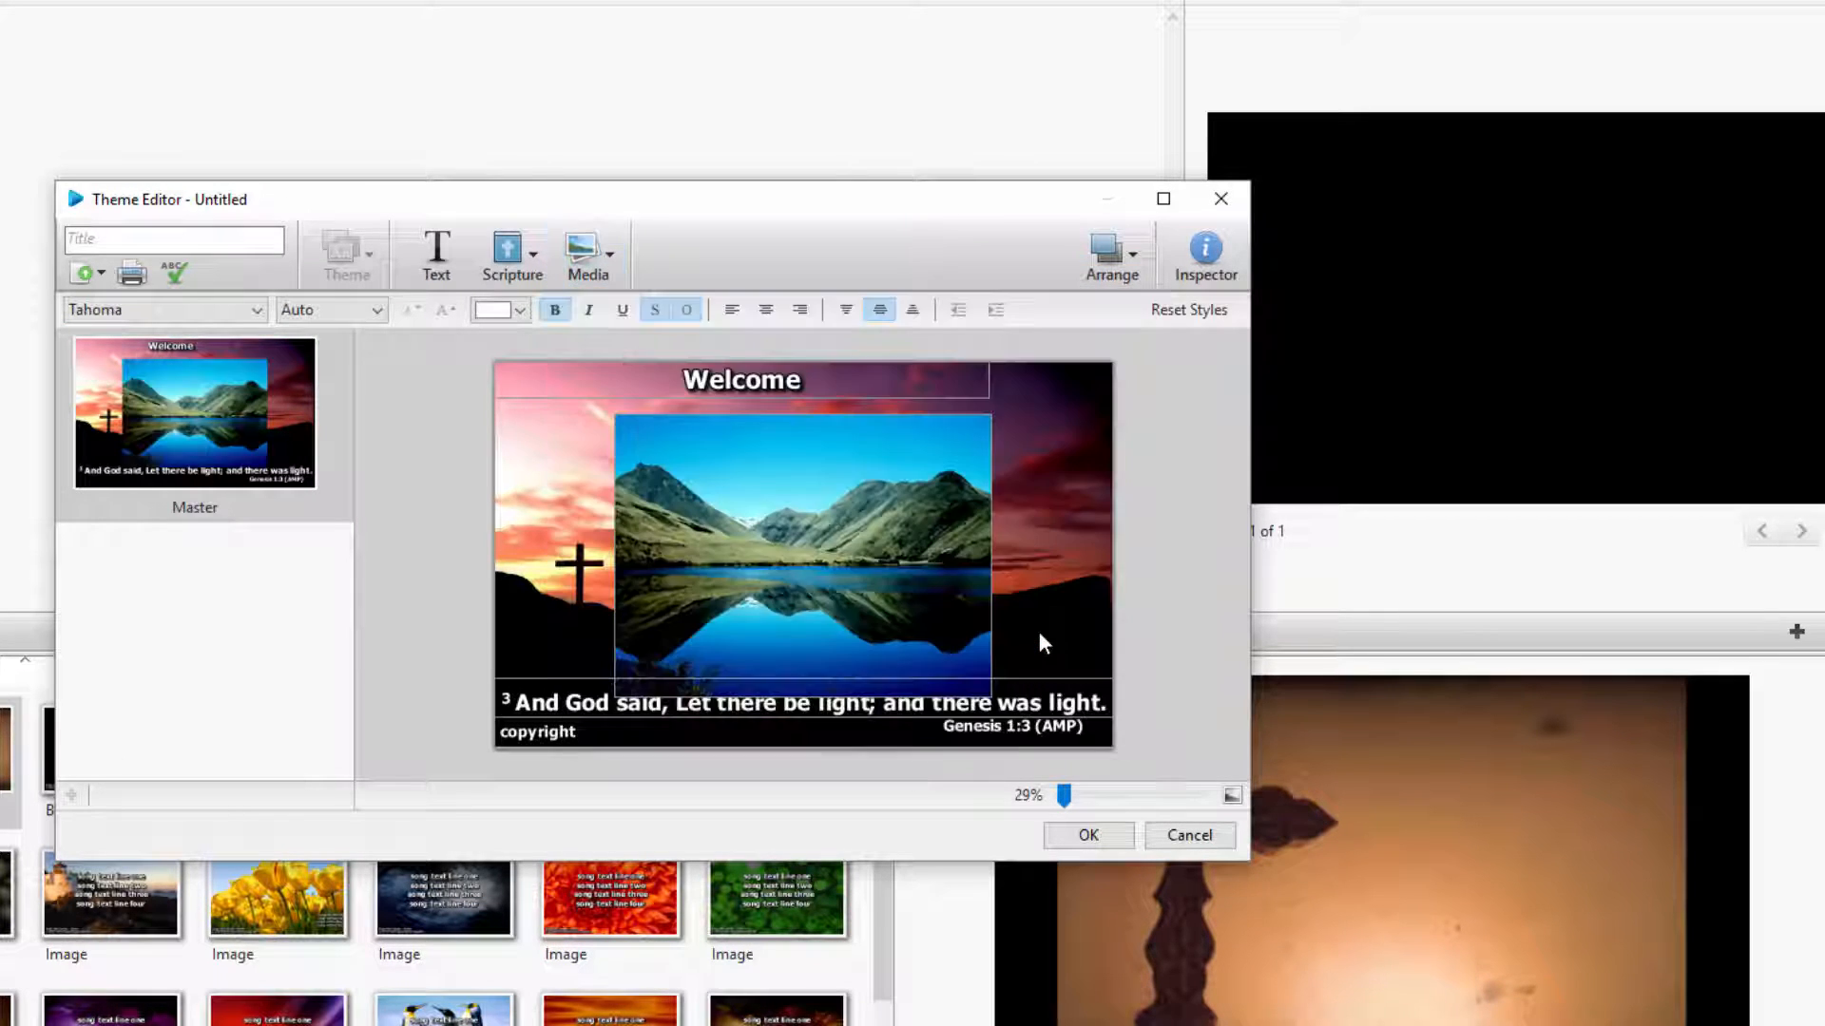
click(871, 578)
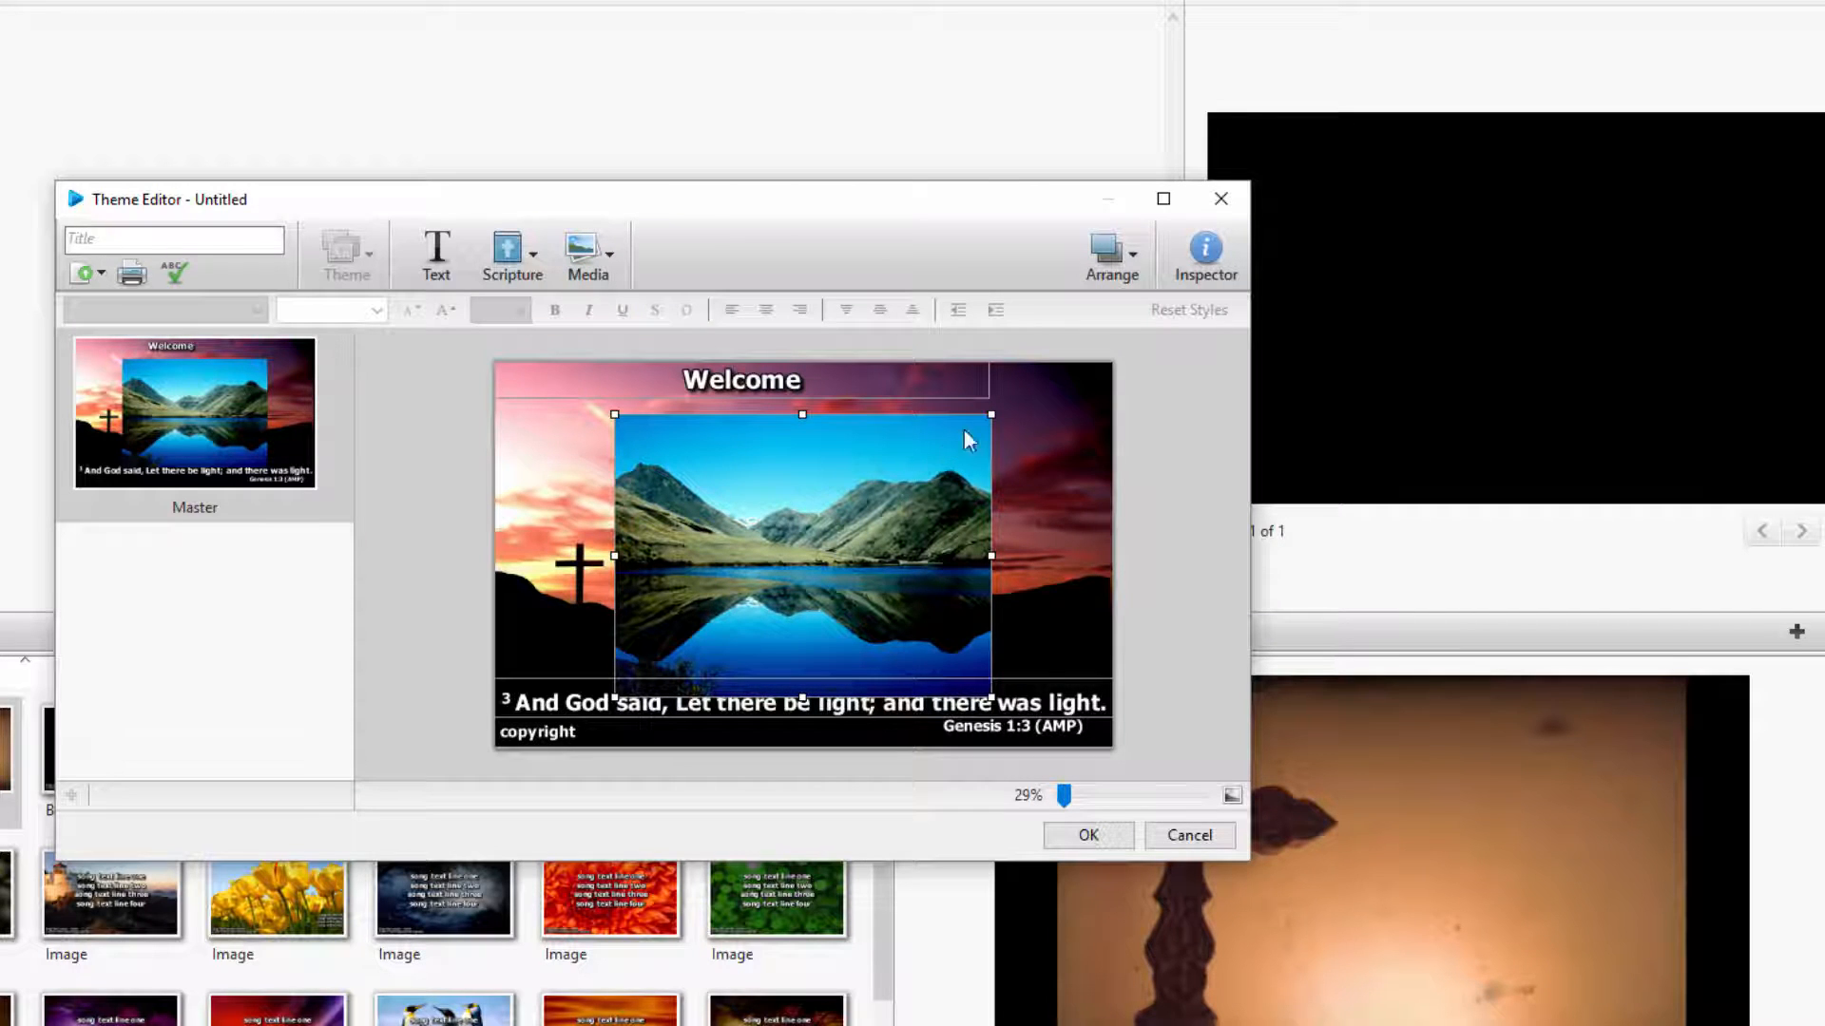
drag(989, 412, 891, 489)
drag(766, 589, 815, 549)
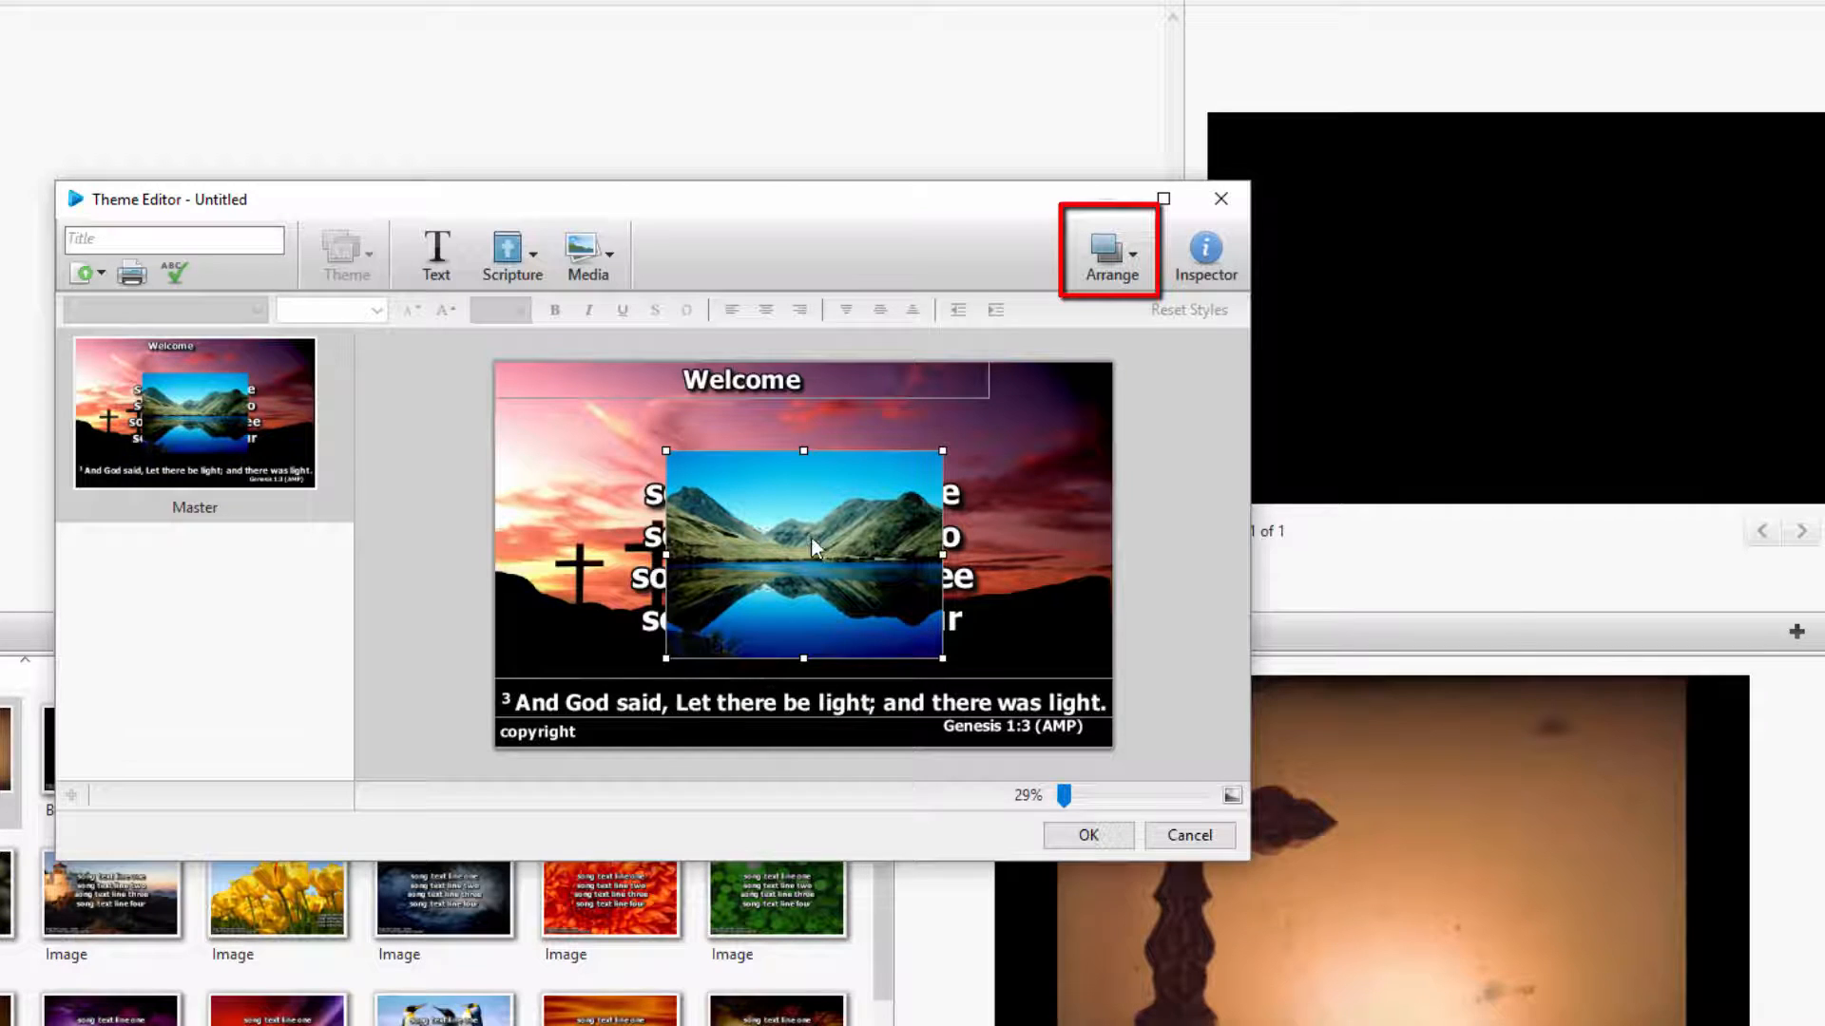
Send the mountain lake image to the back, behind the song text
click(1120, 271)
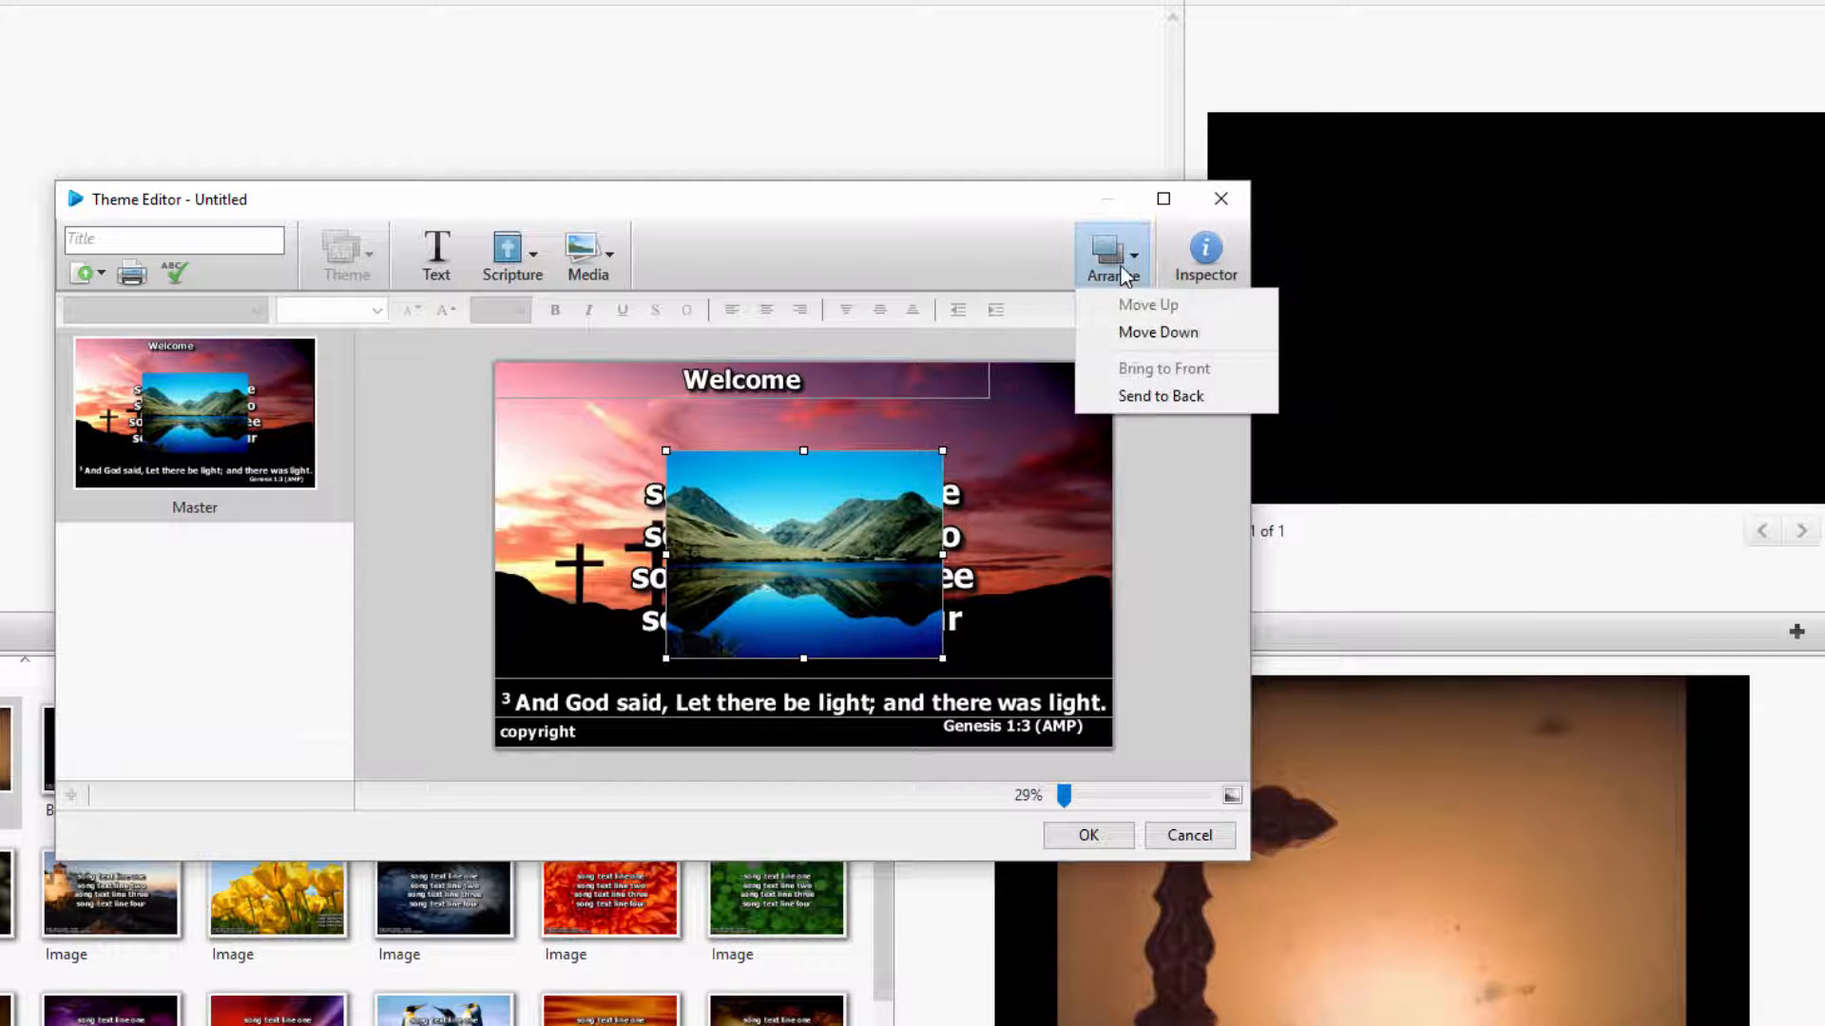
click(1132, 397)
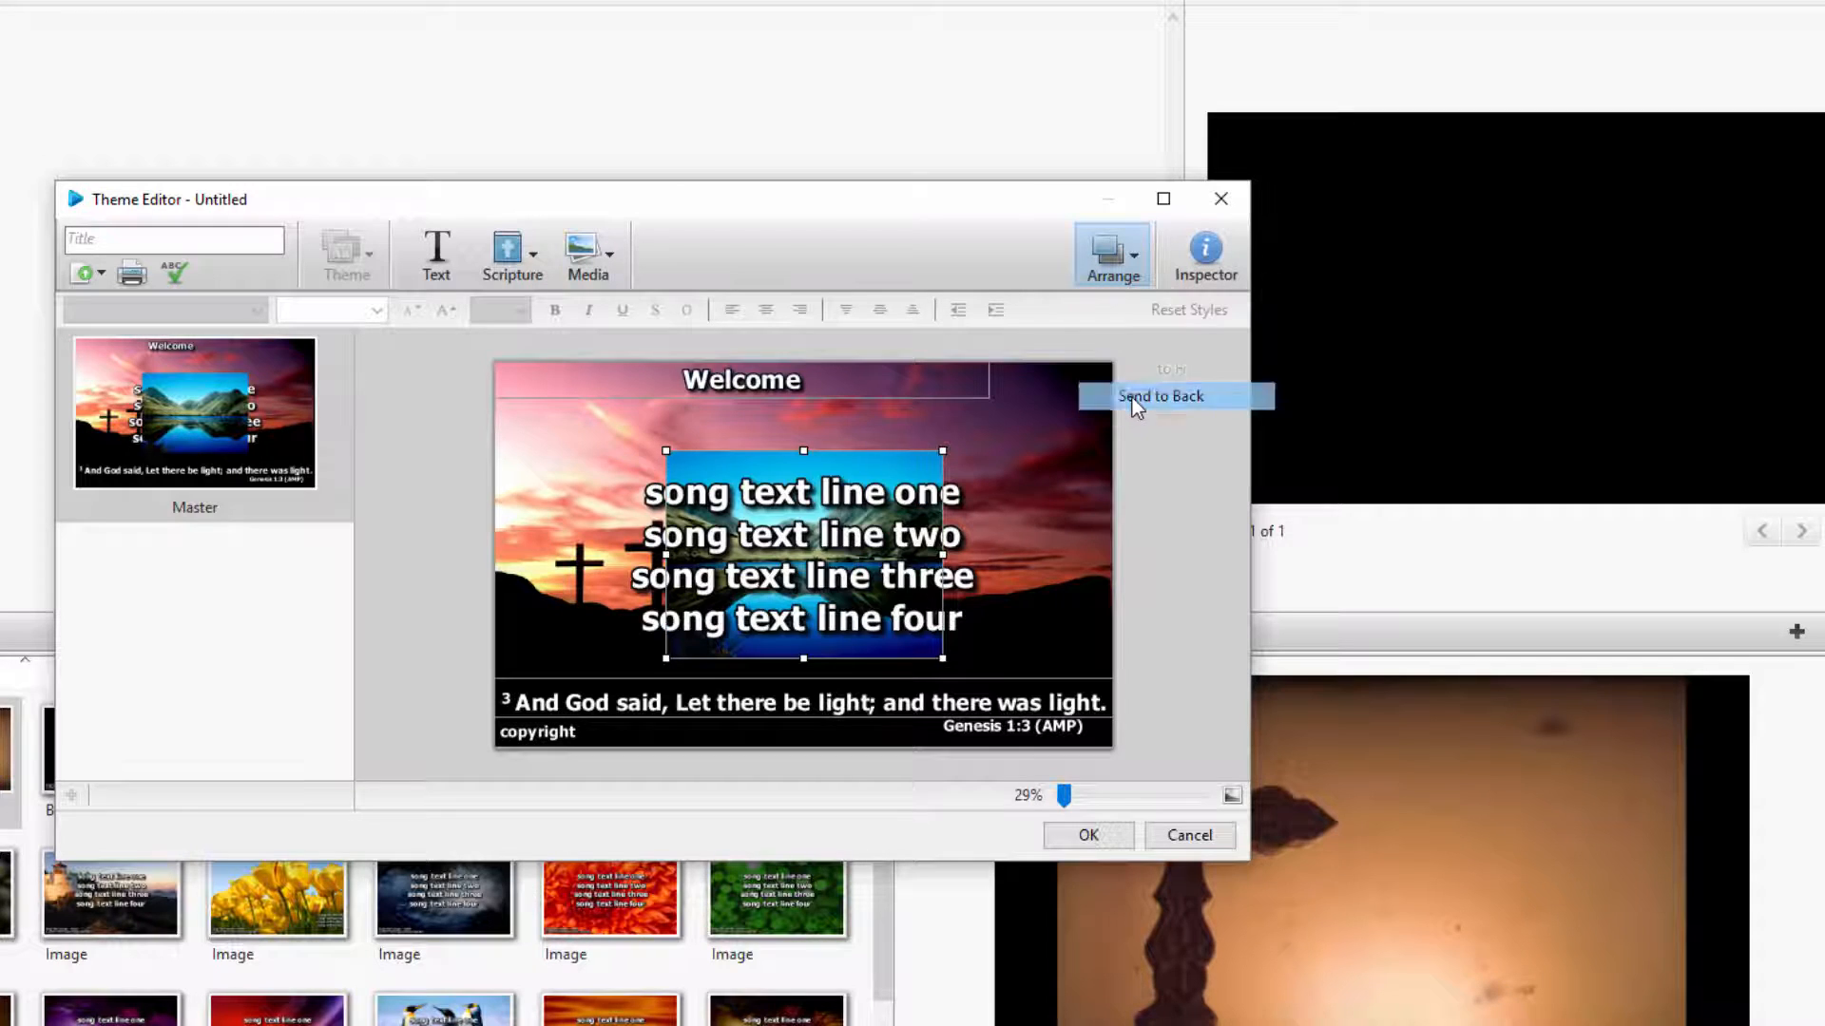
Review the Inspector's slide, transition, element, text and media settings for the mountain image and its slide
click(1202, 274)
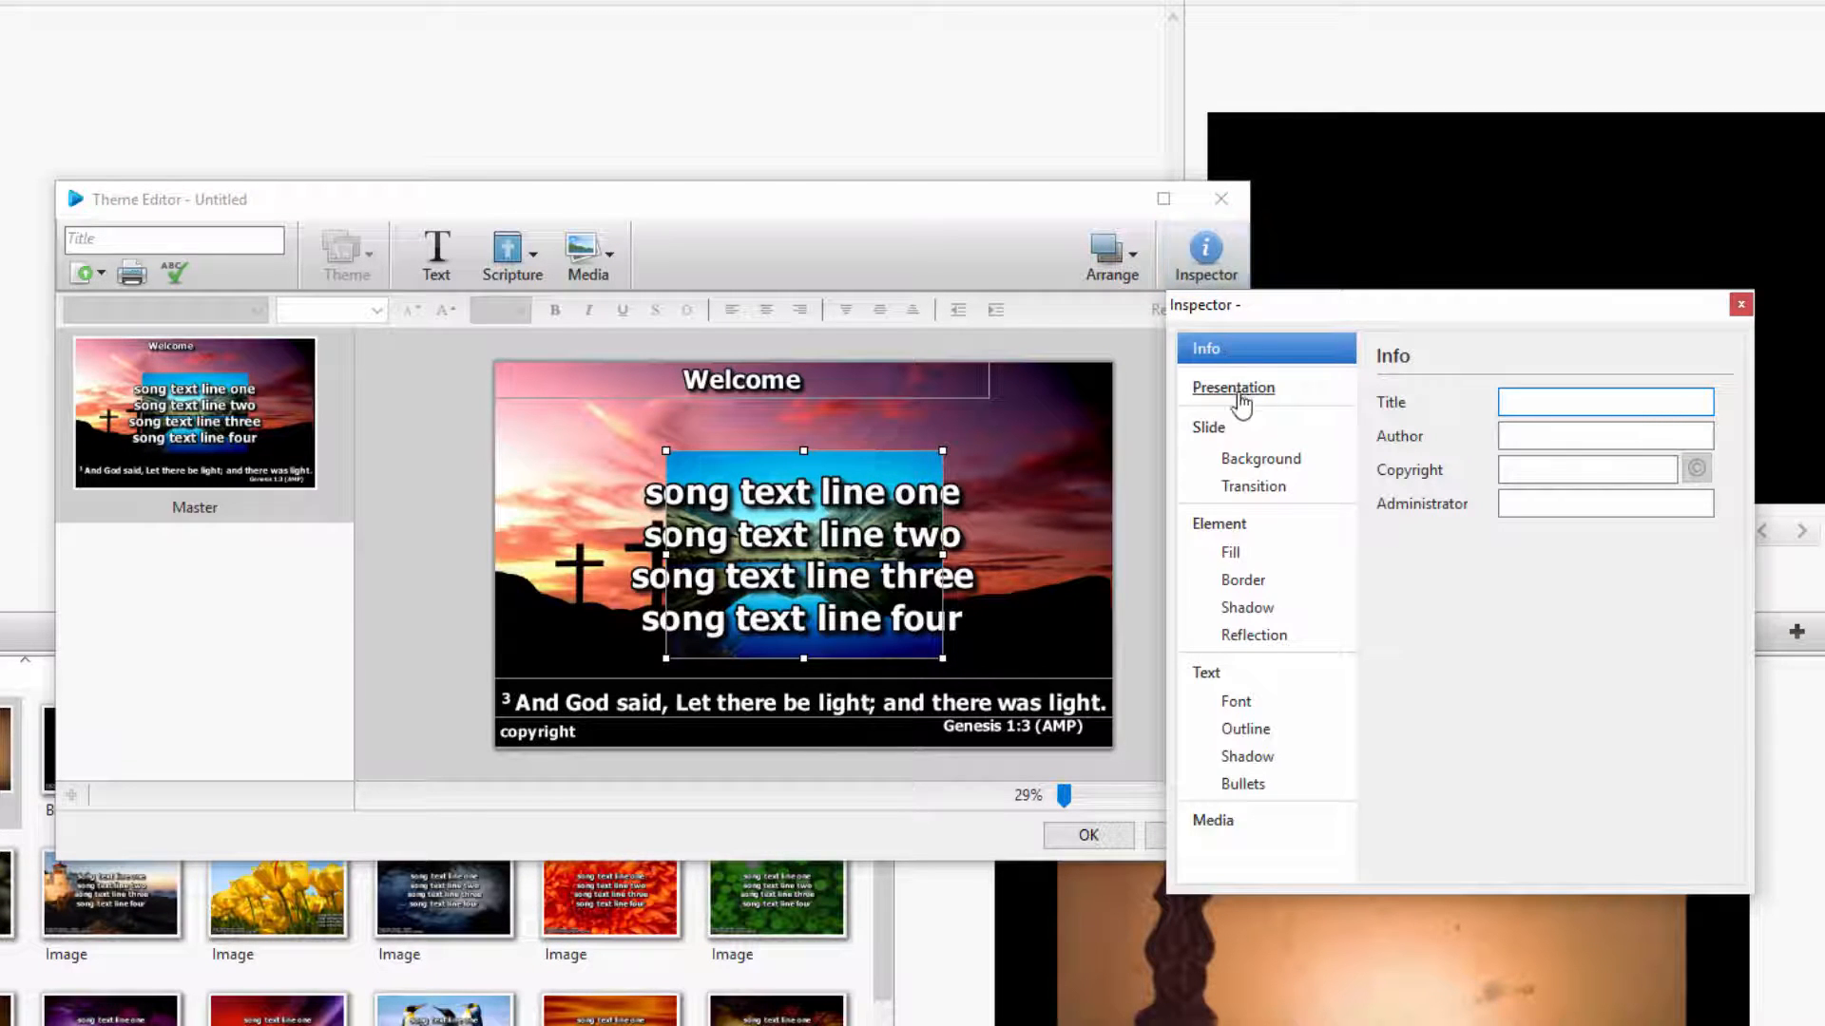
click(1222, 432)
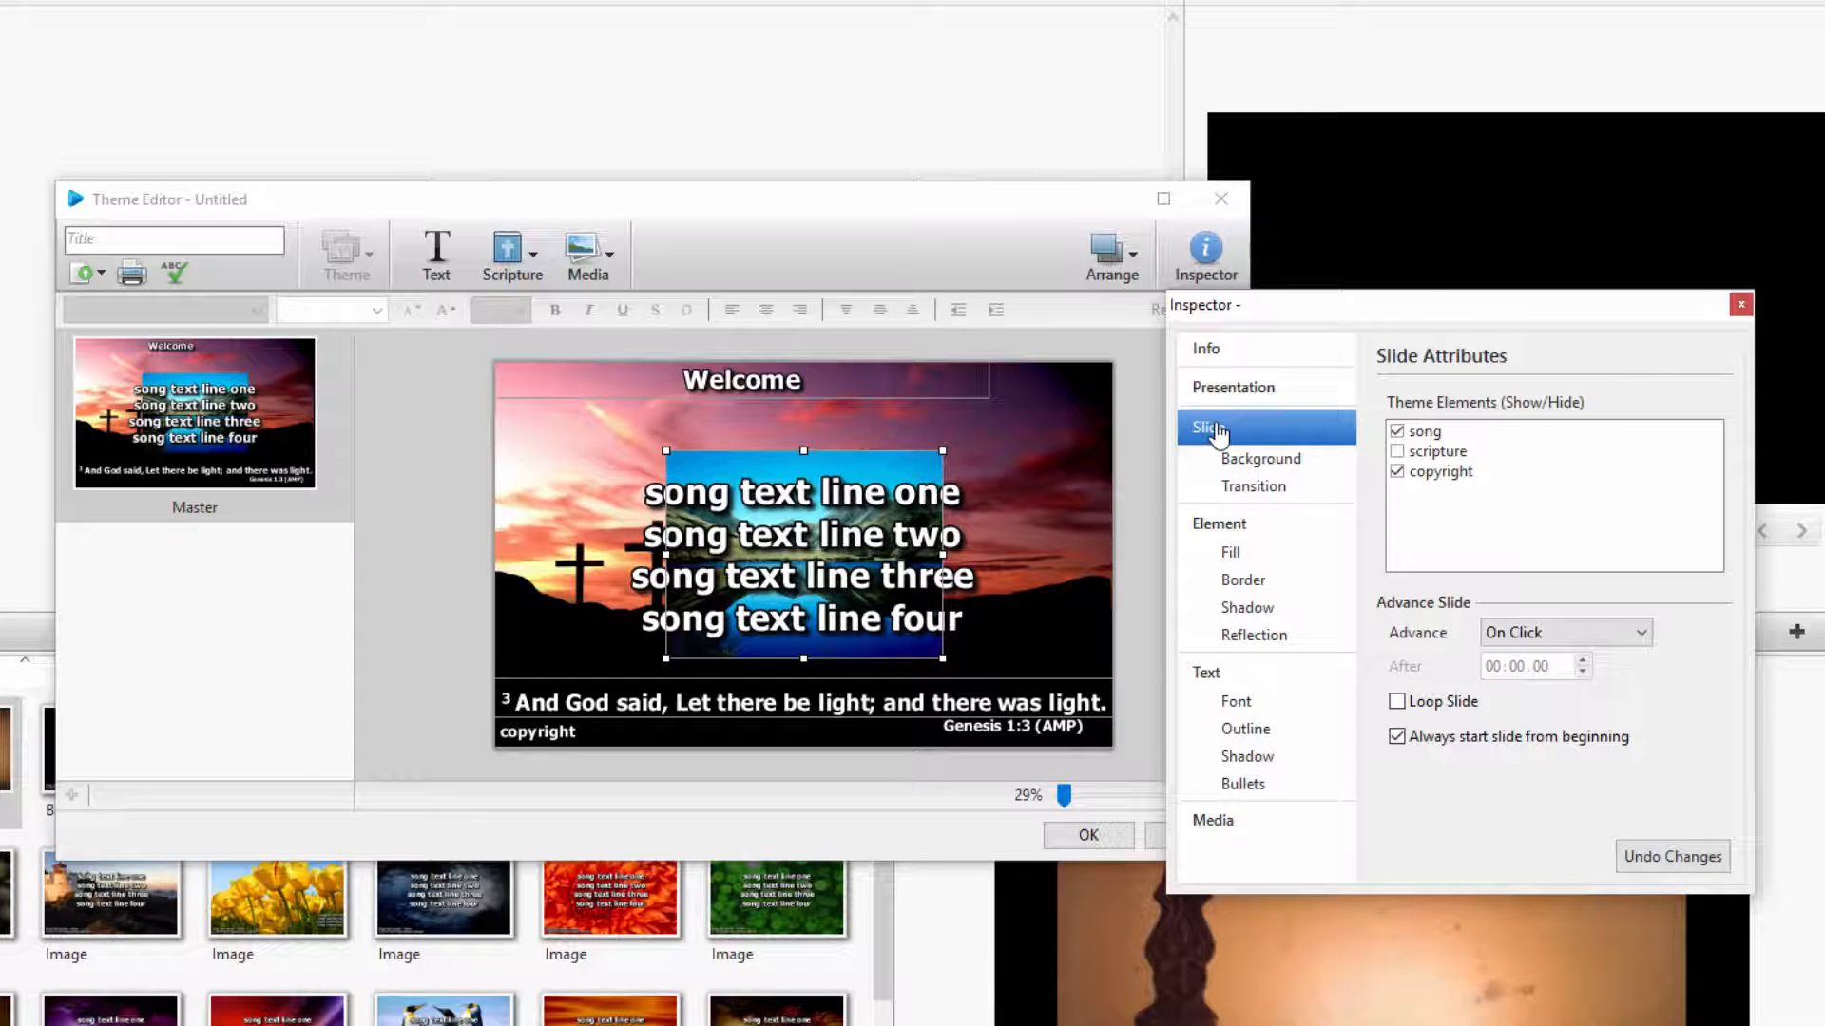
click(1213, 488)
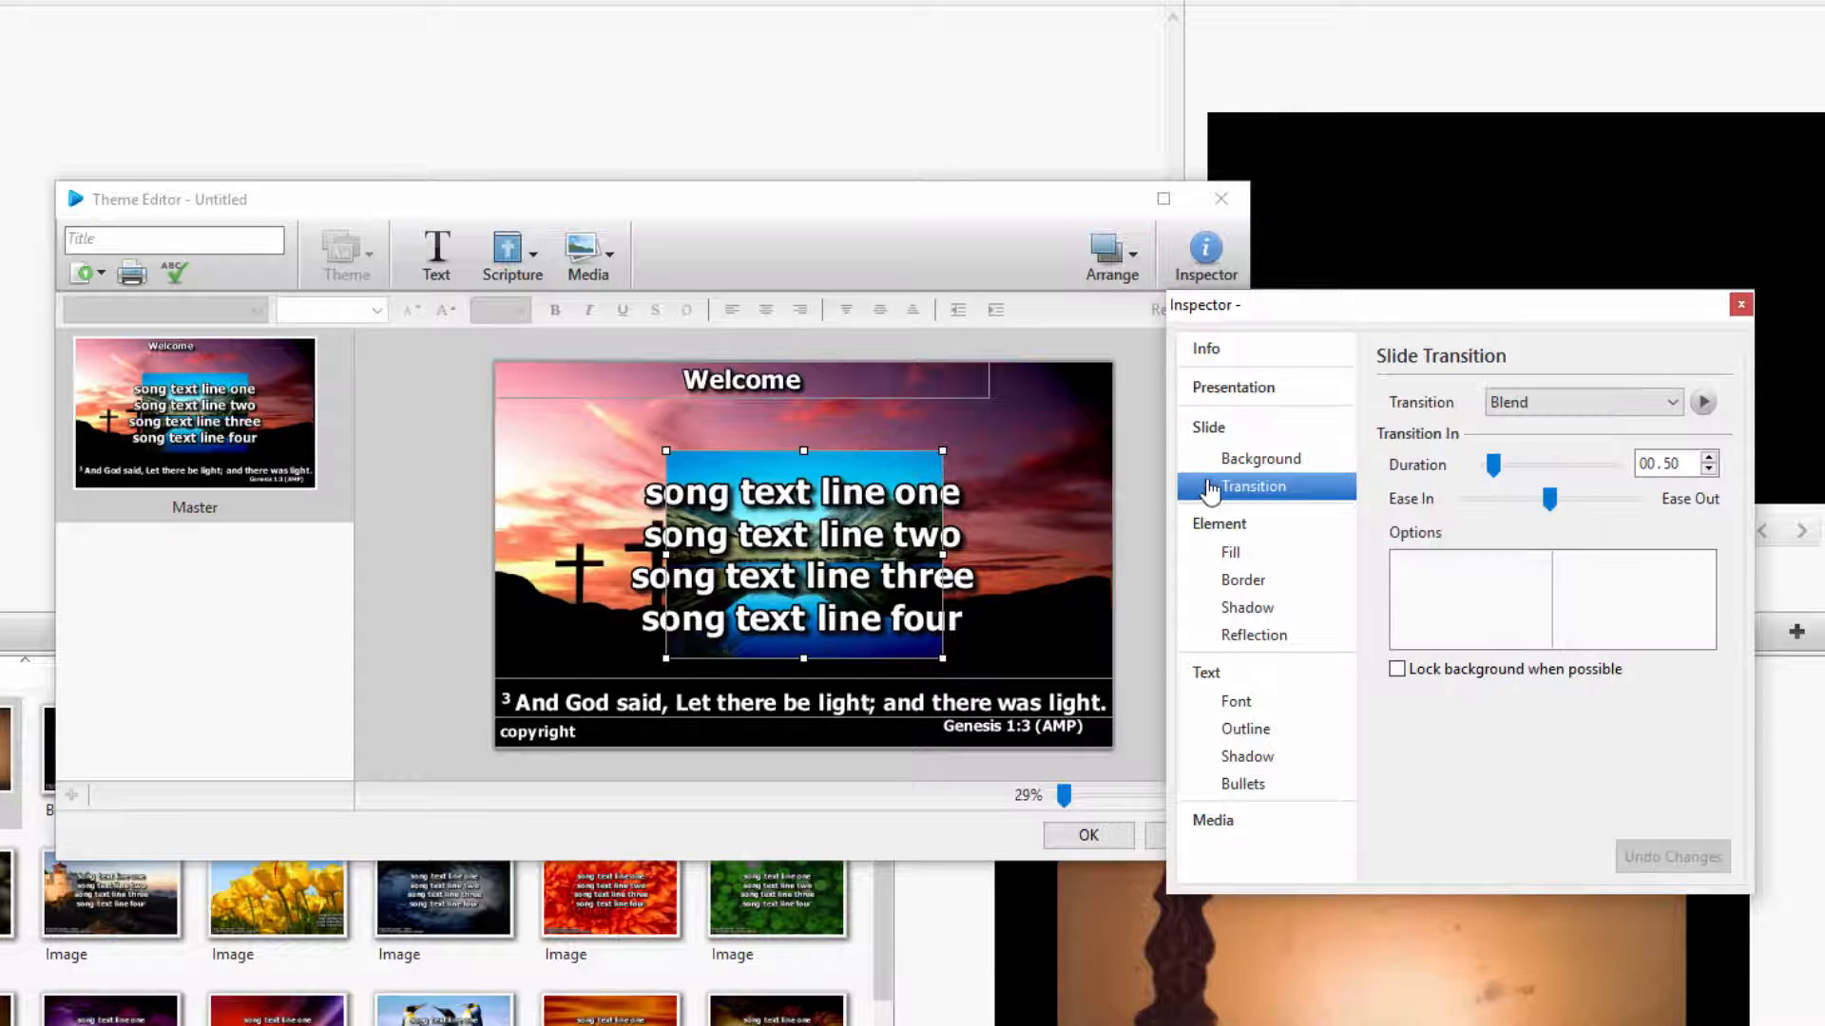
click(1198, 532)
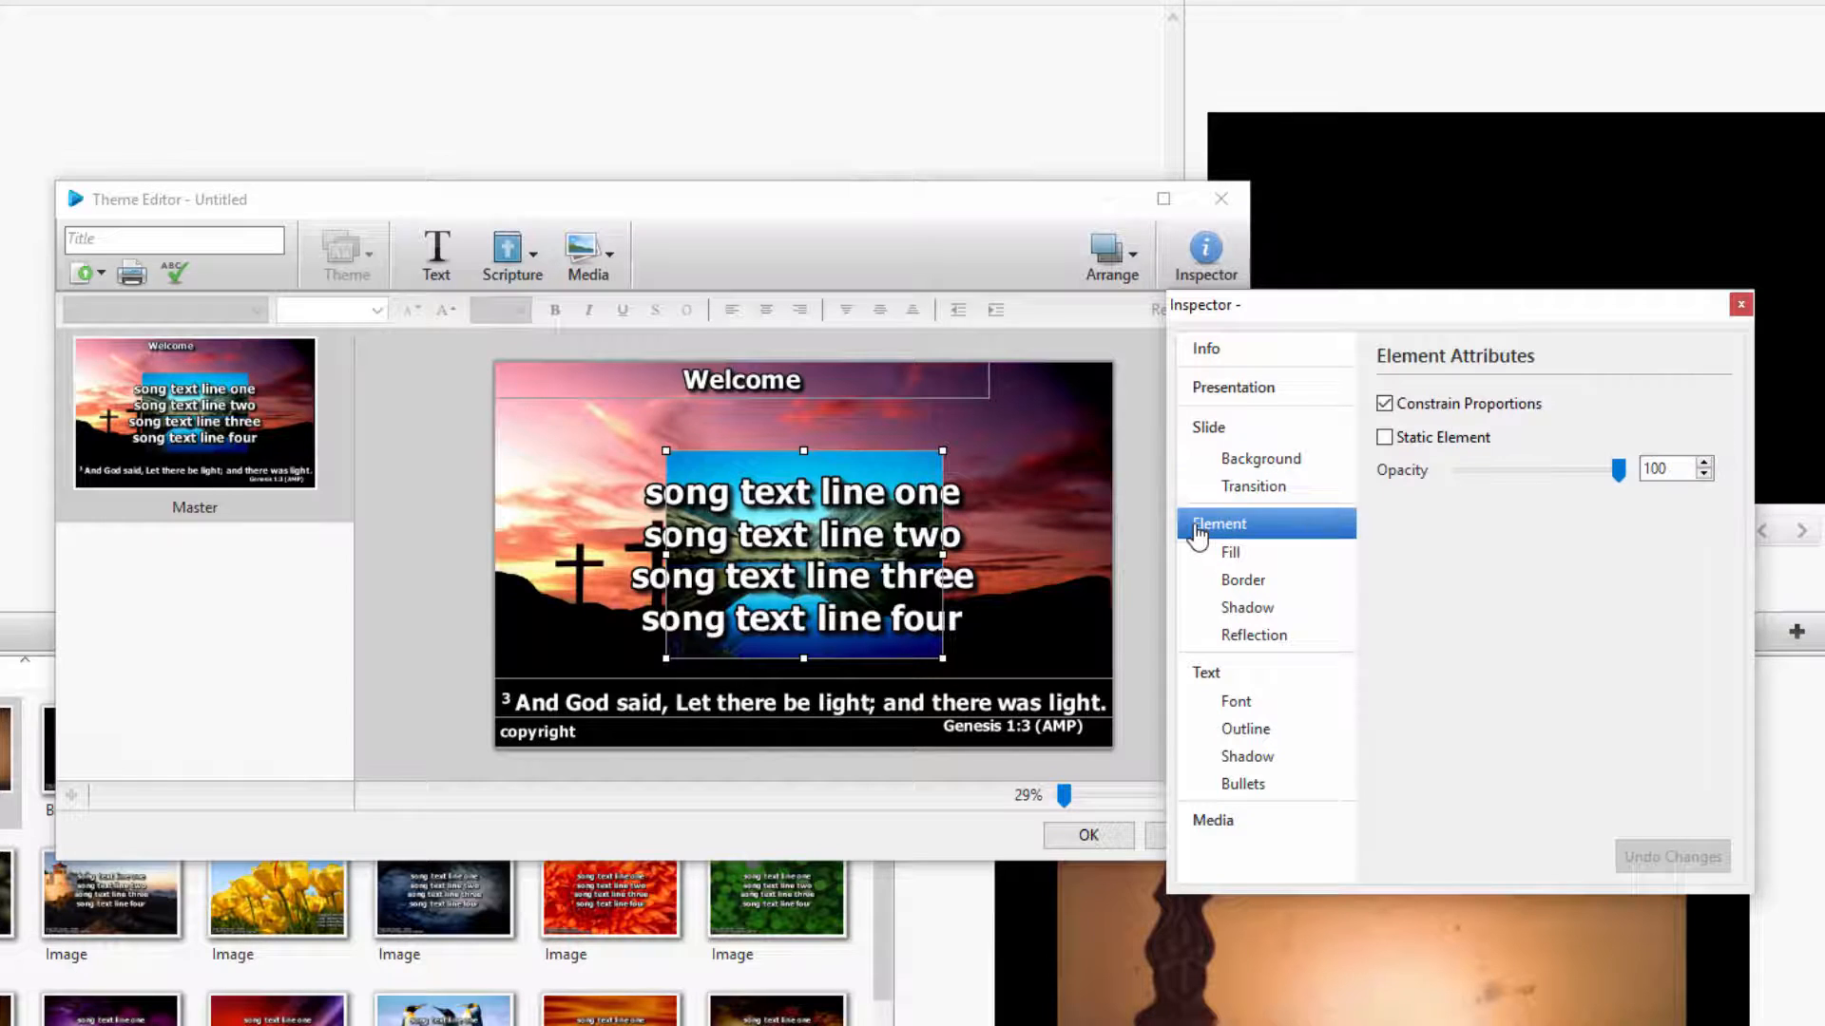
click(1202, 682)
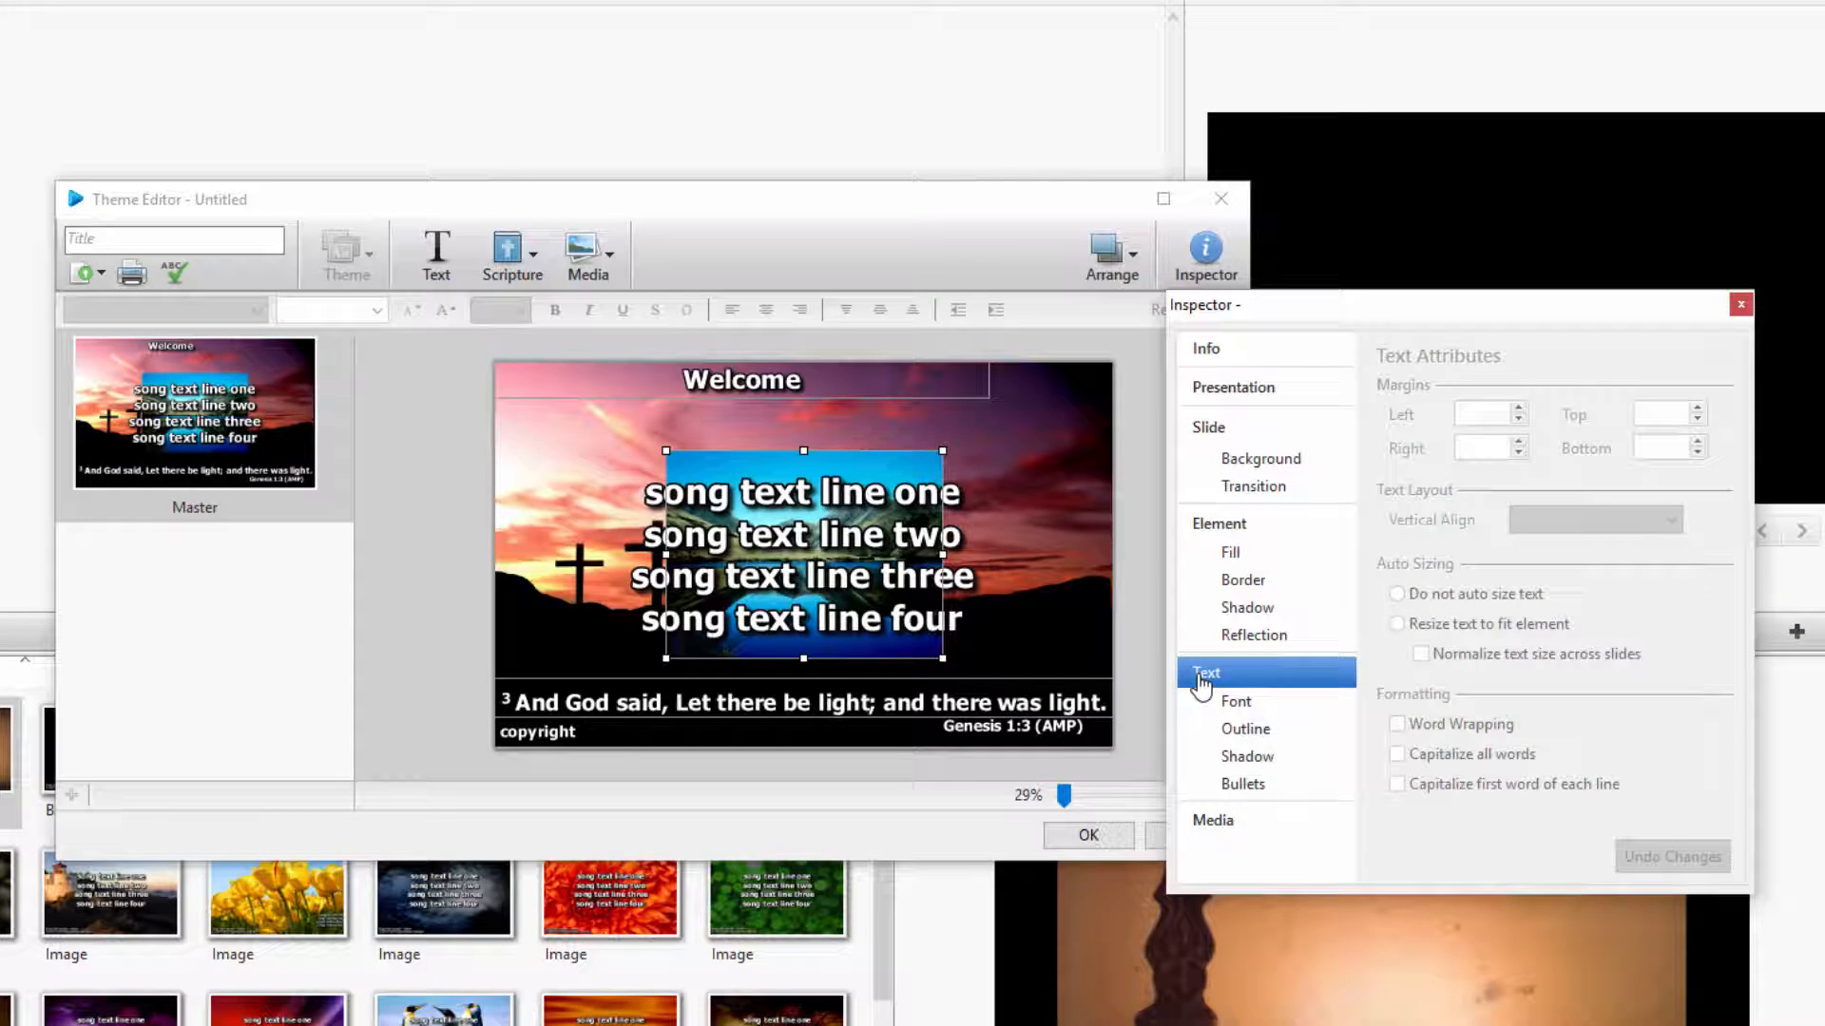
click(1201, 825)
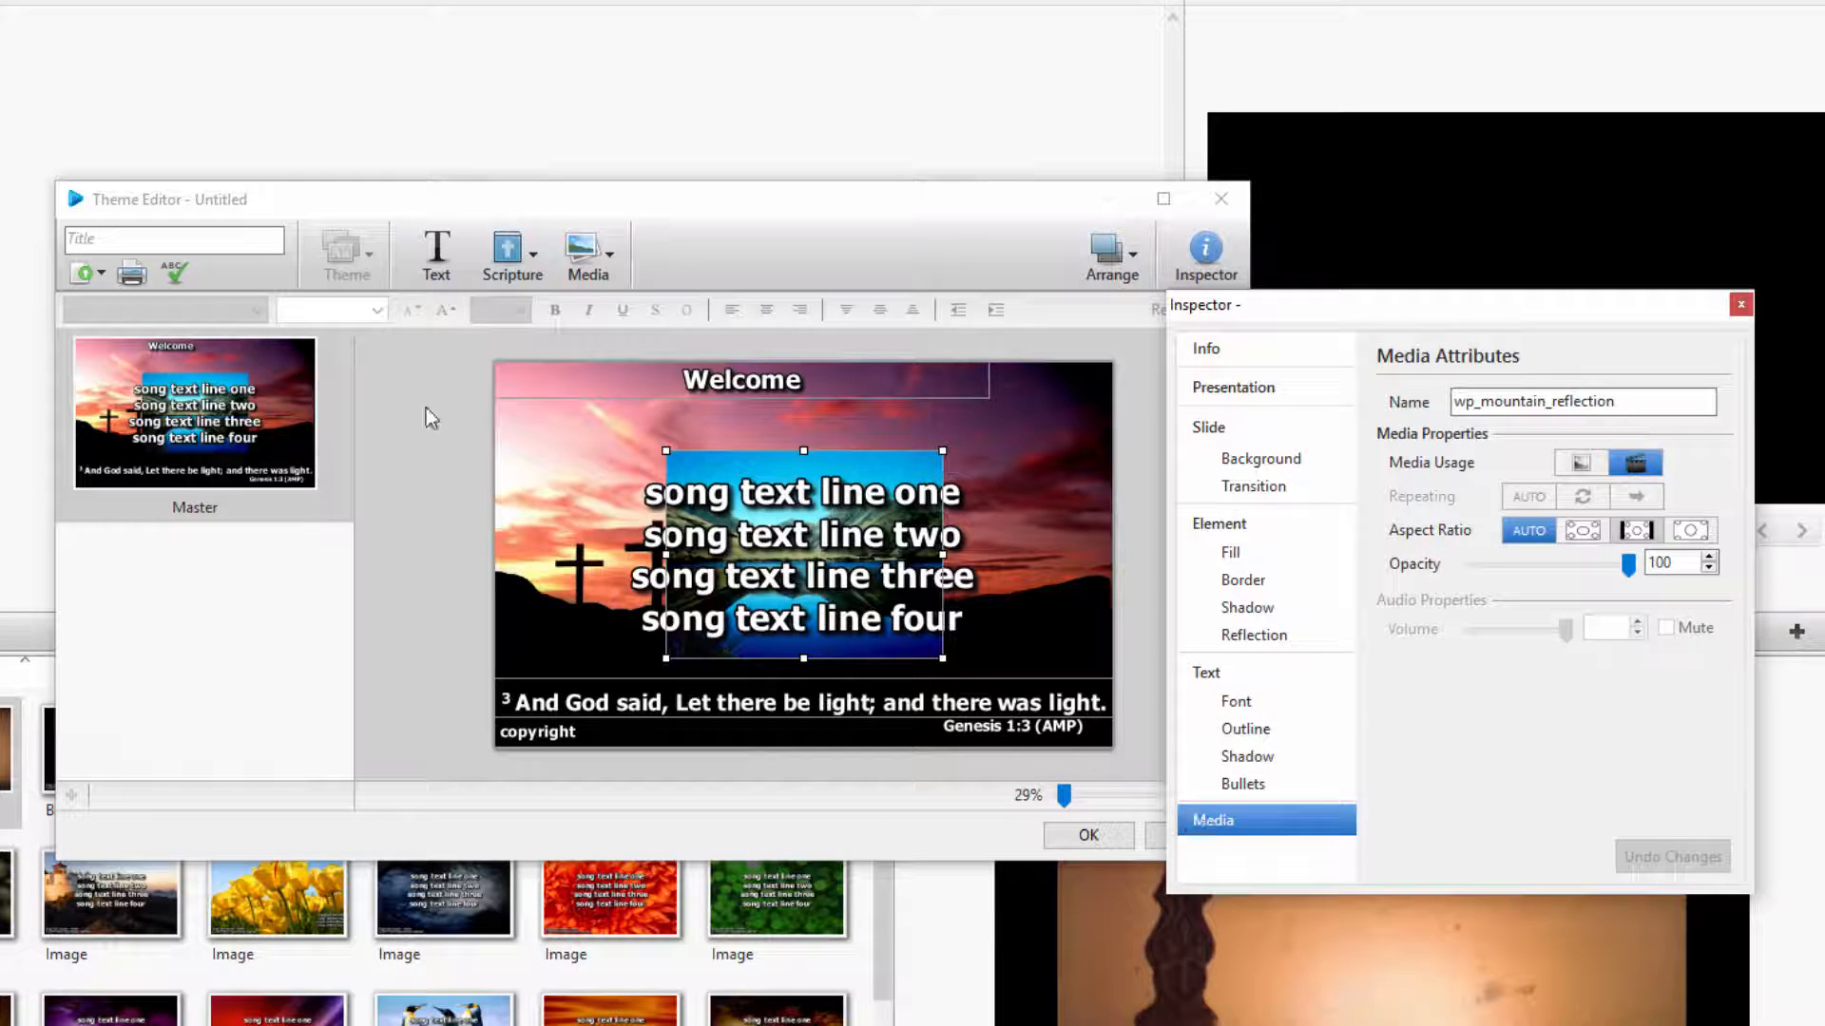
Title the theme "training" and save it to the song themes
click(136, 241)
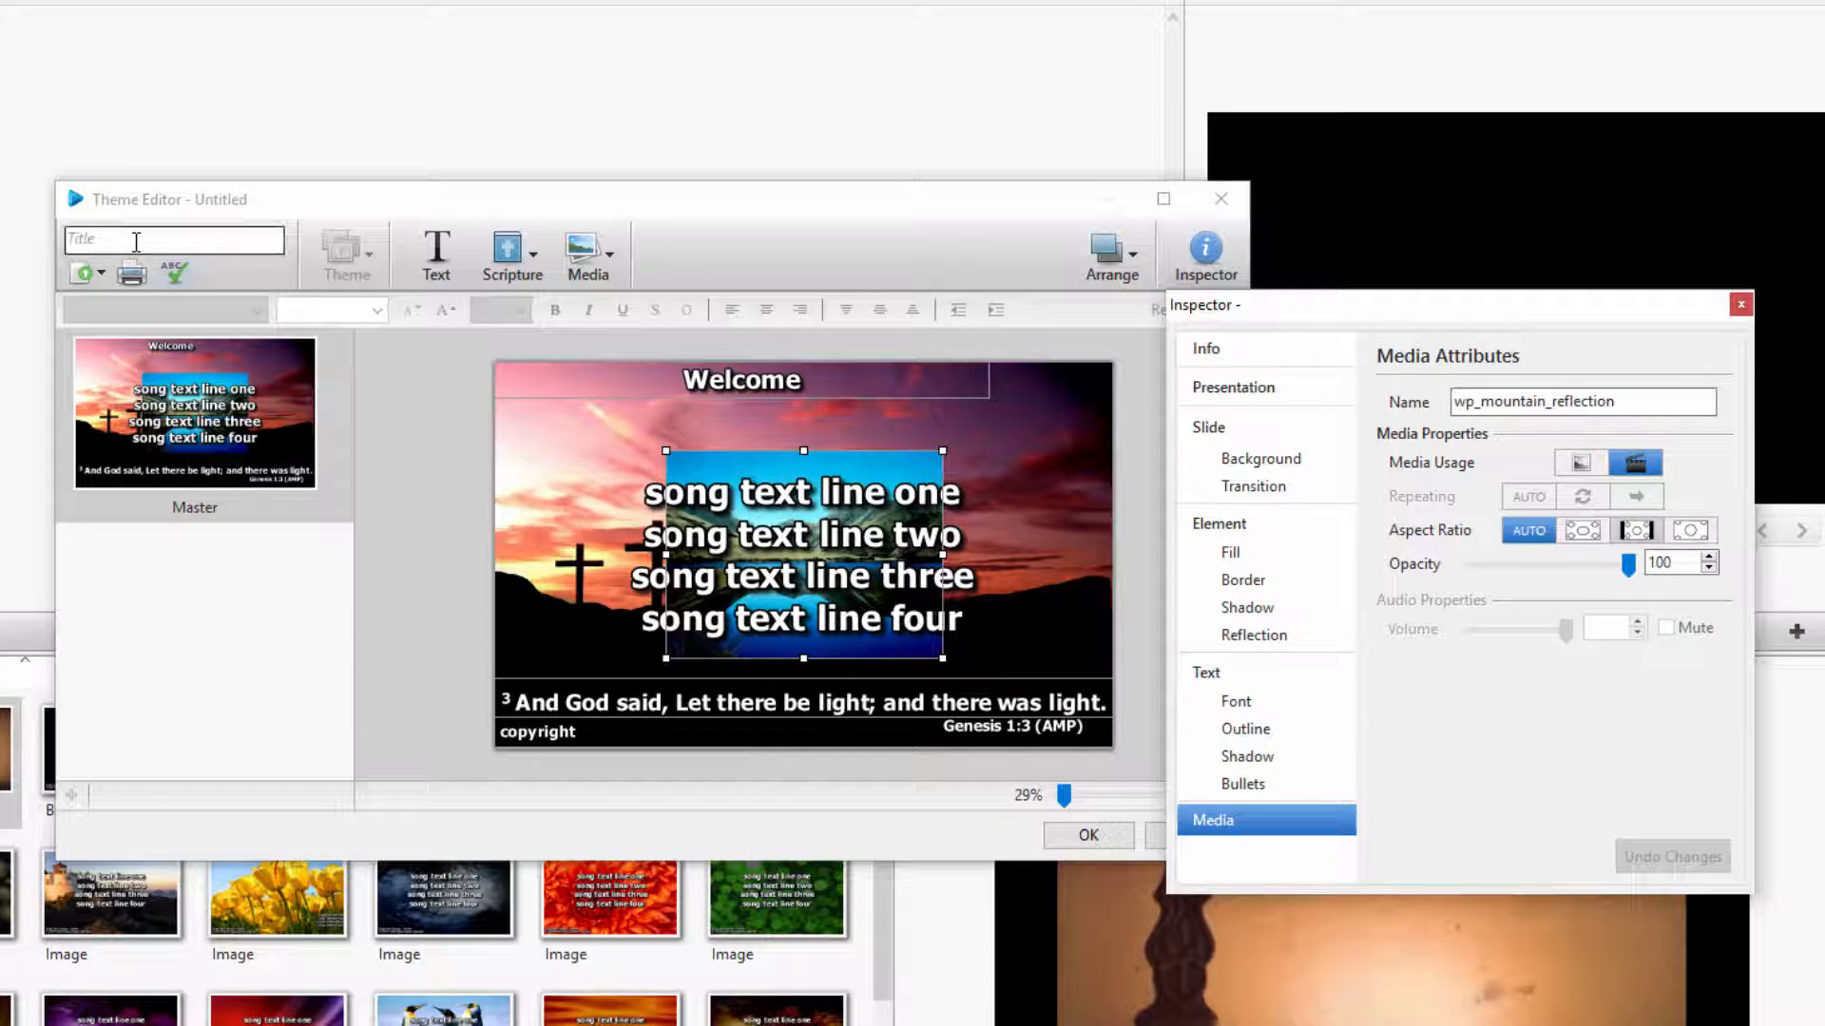
click(136, 241)
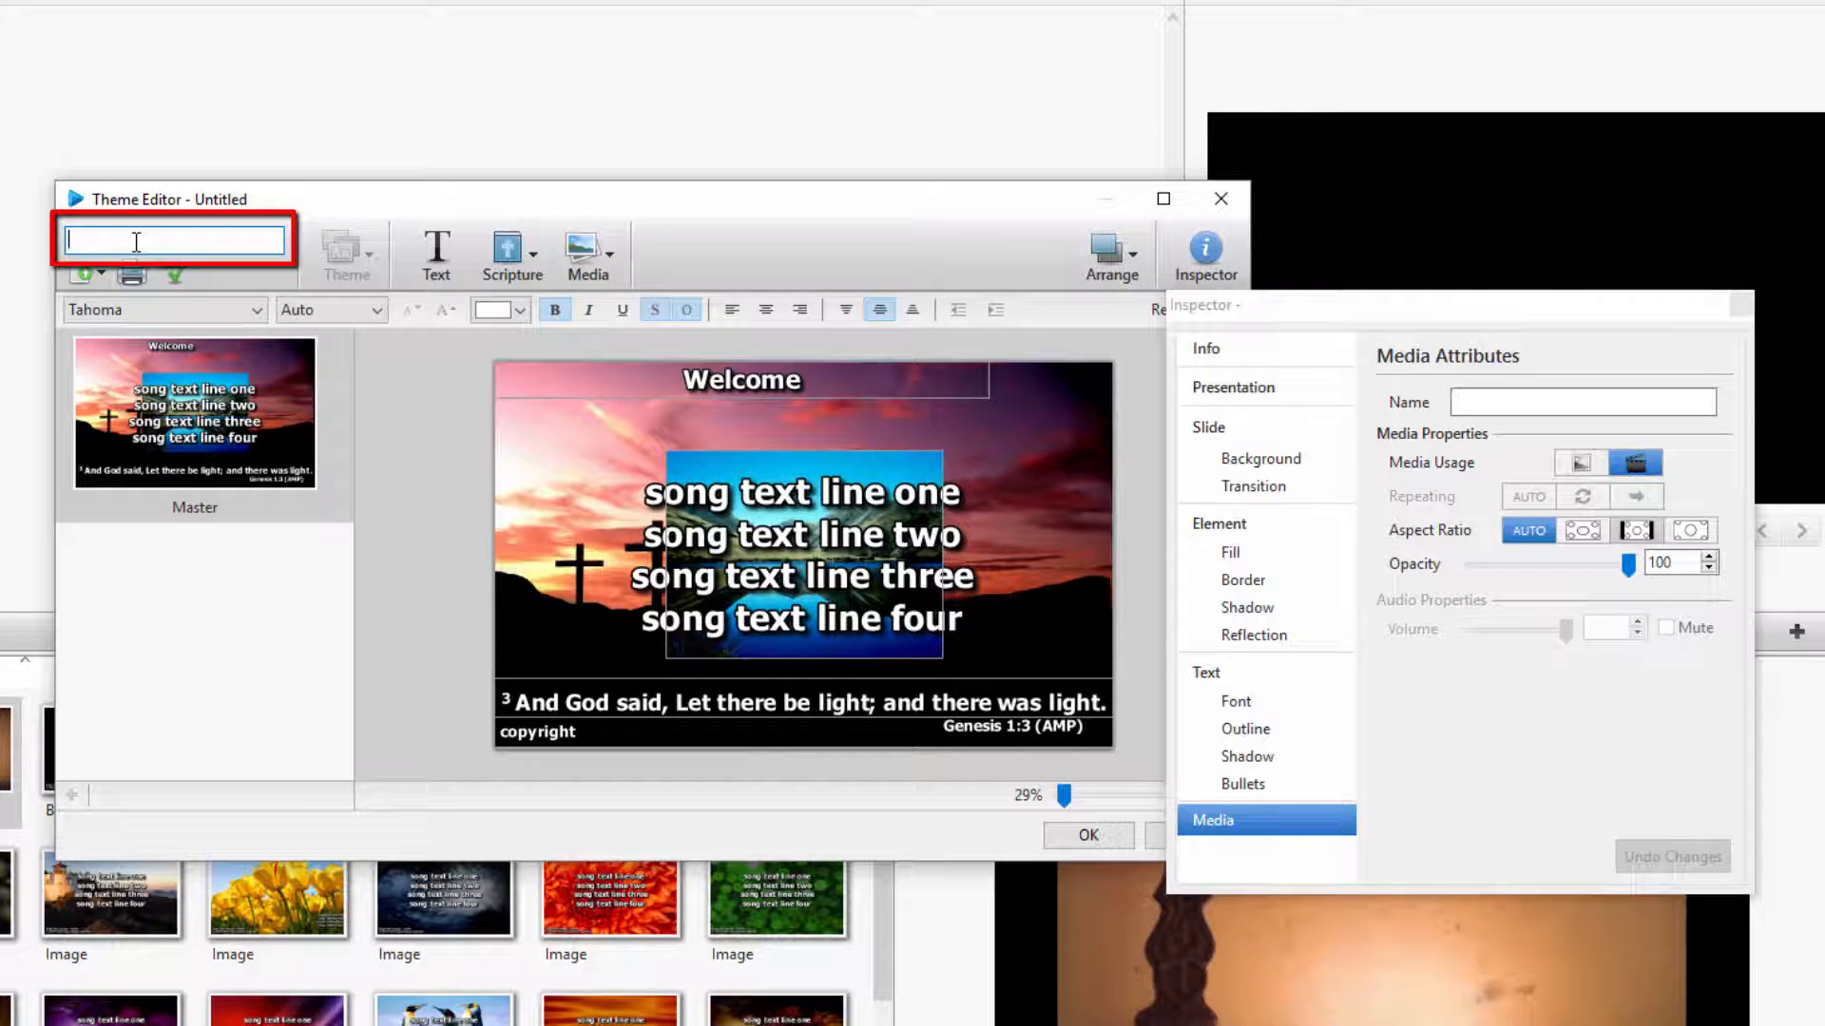
text(training)
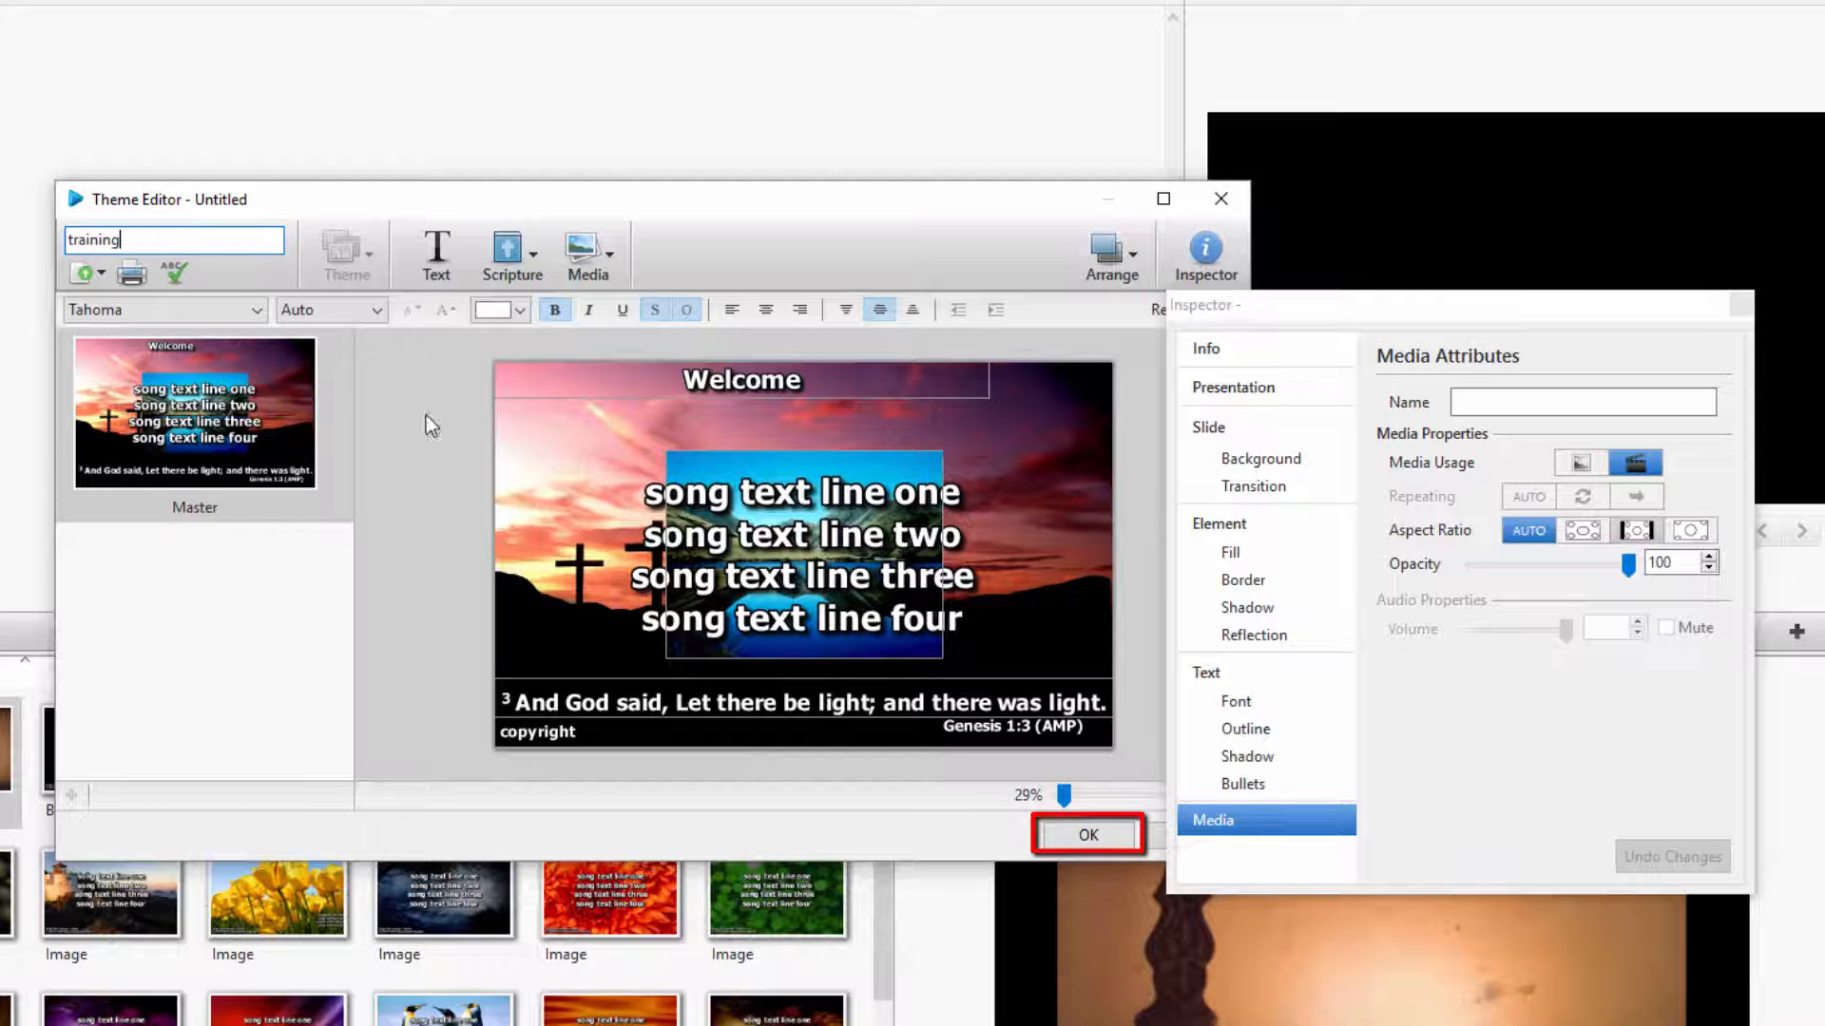
click(1089, 834)
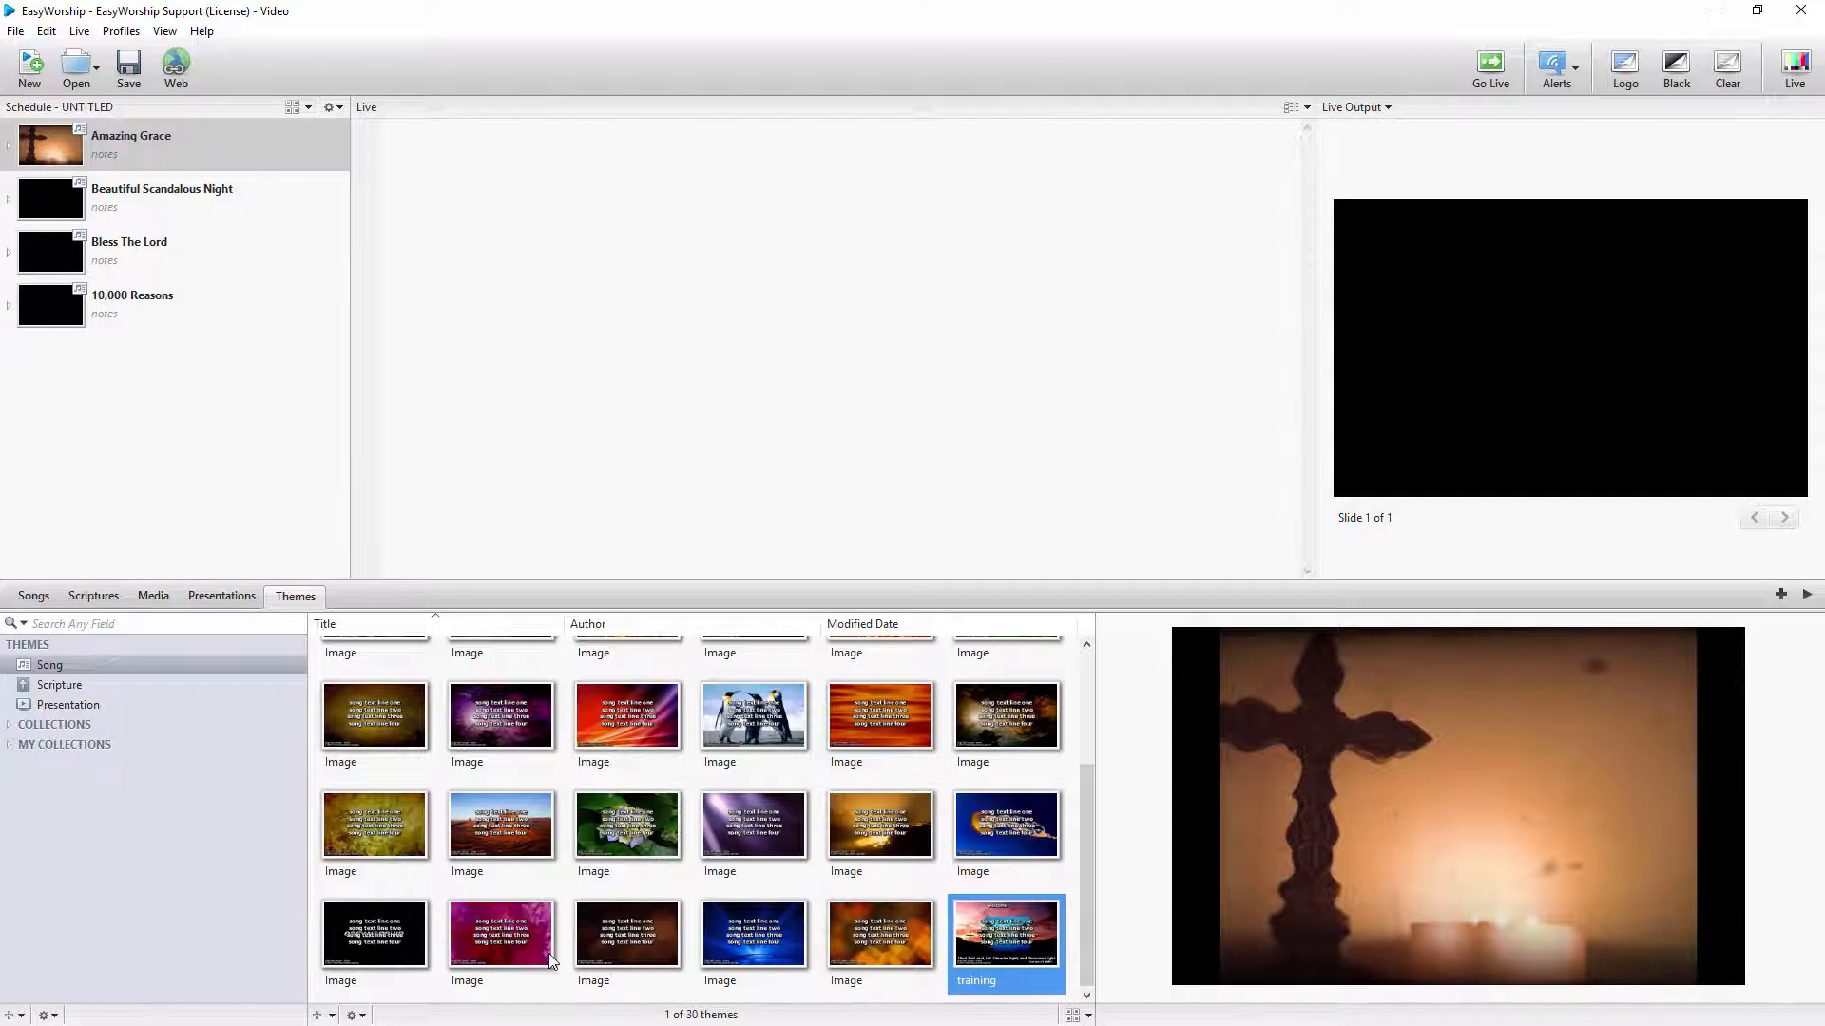
Create another song theme and set the Cross video as the Master slide's background
click(318, 1016)
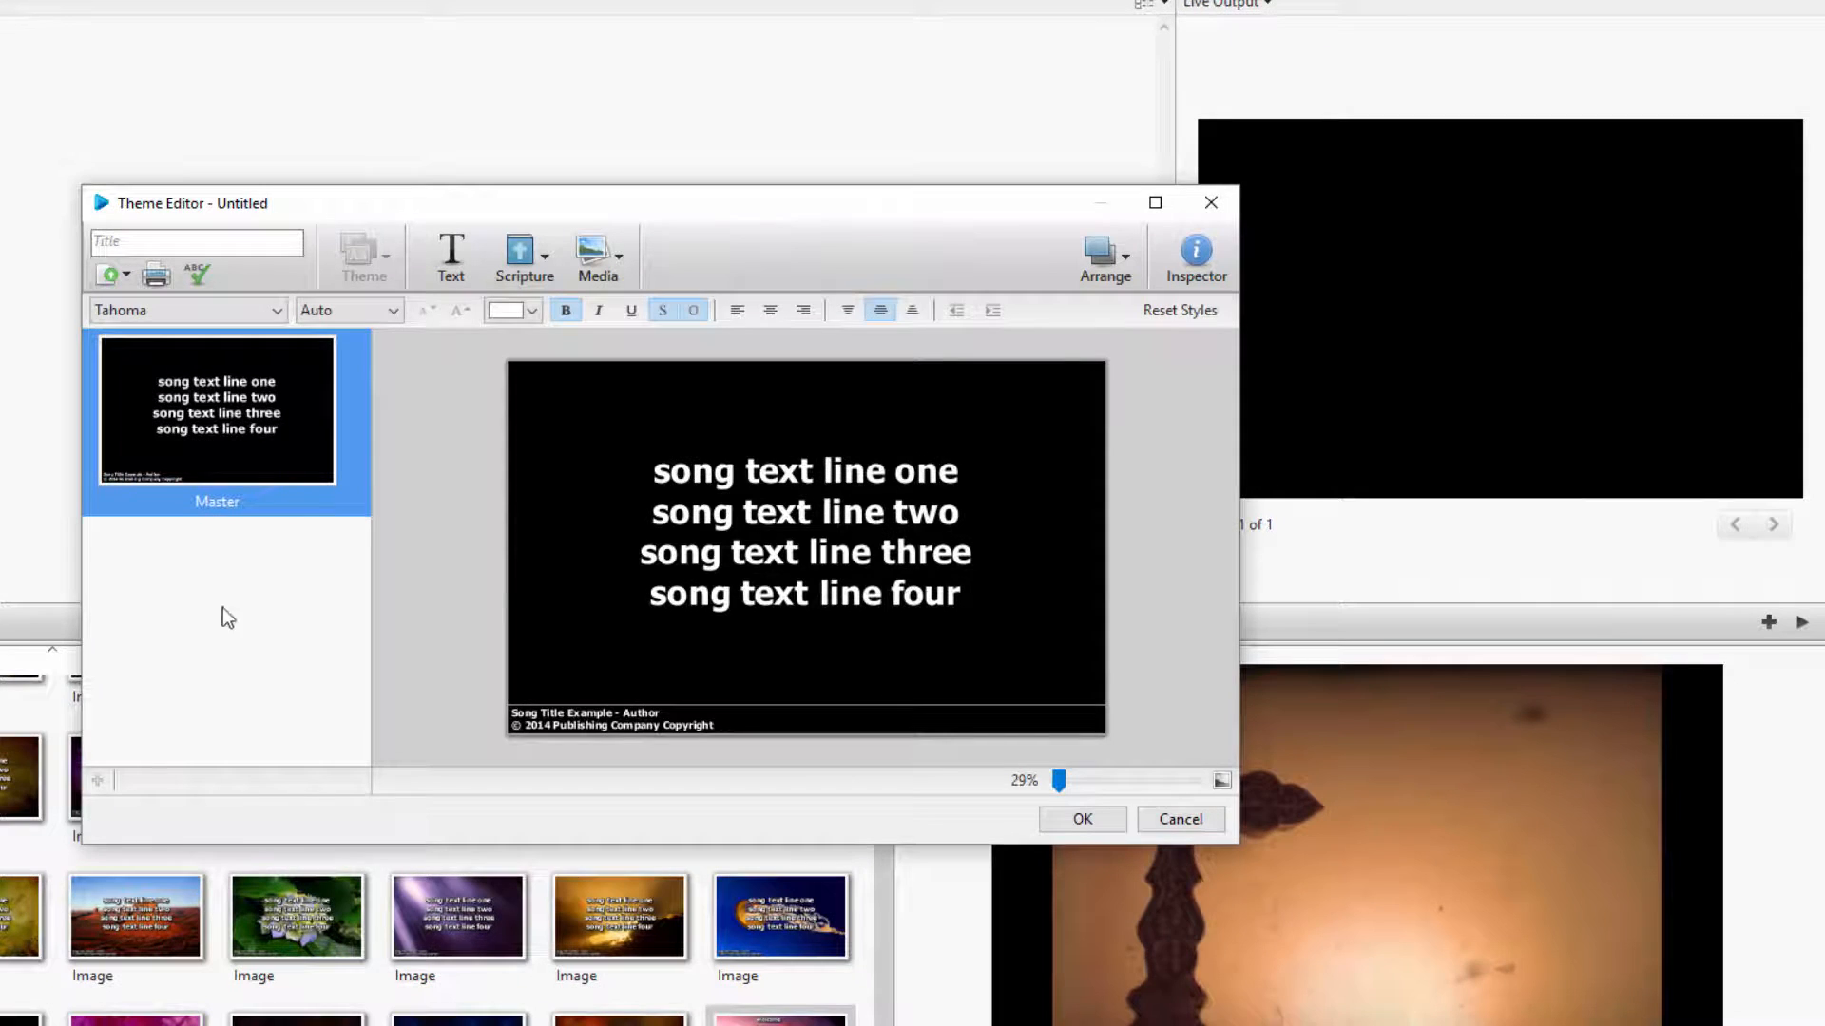
click(620, 268)
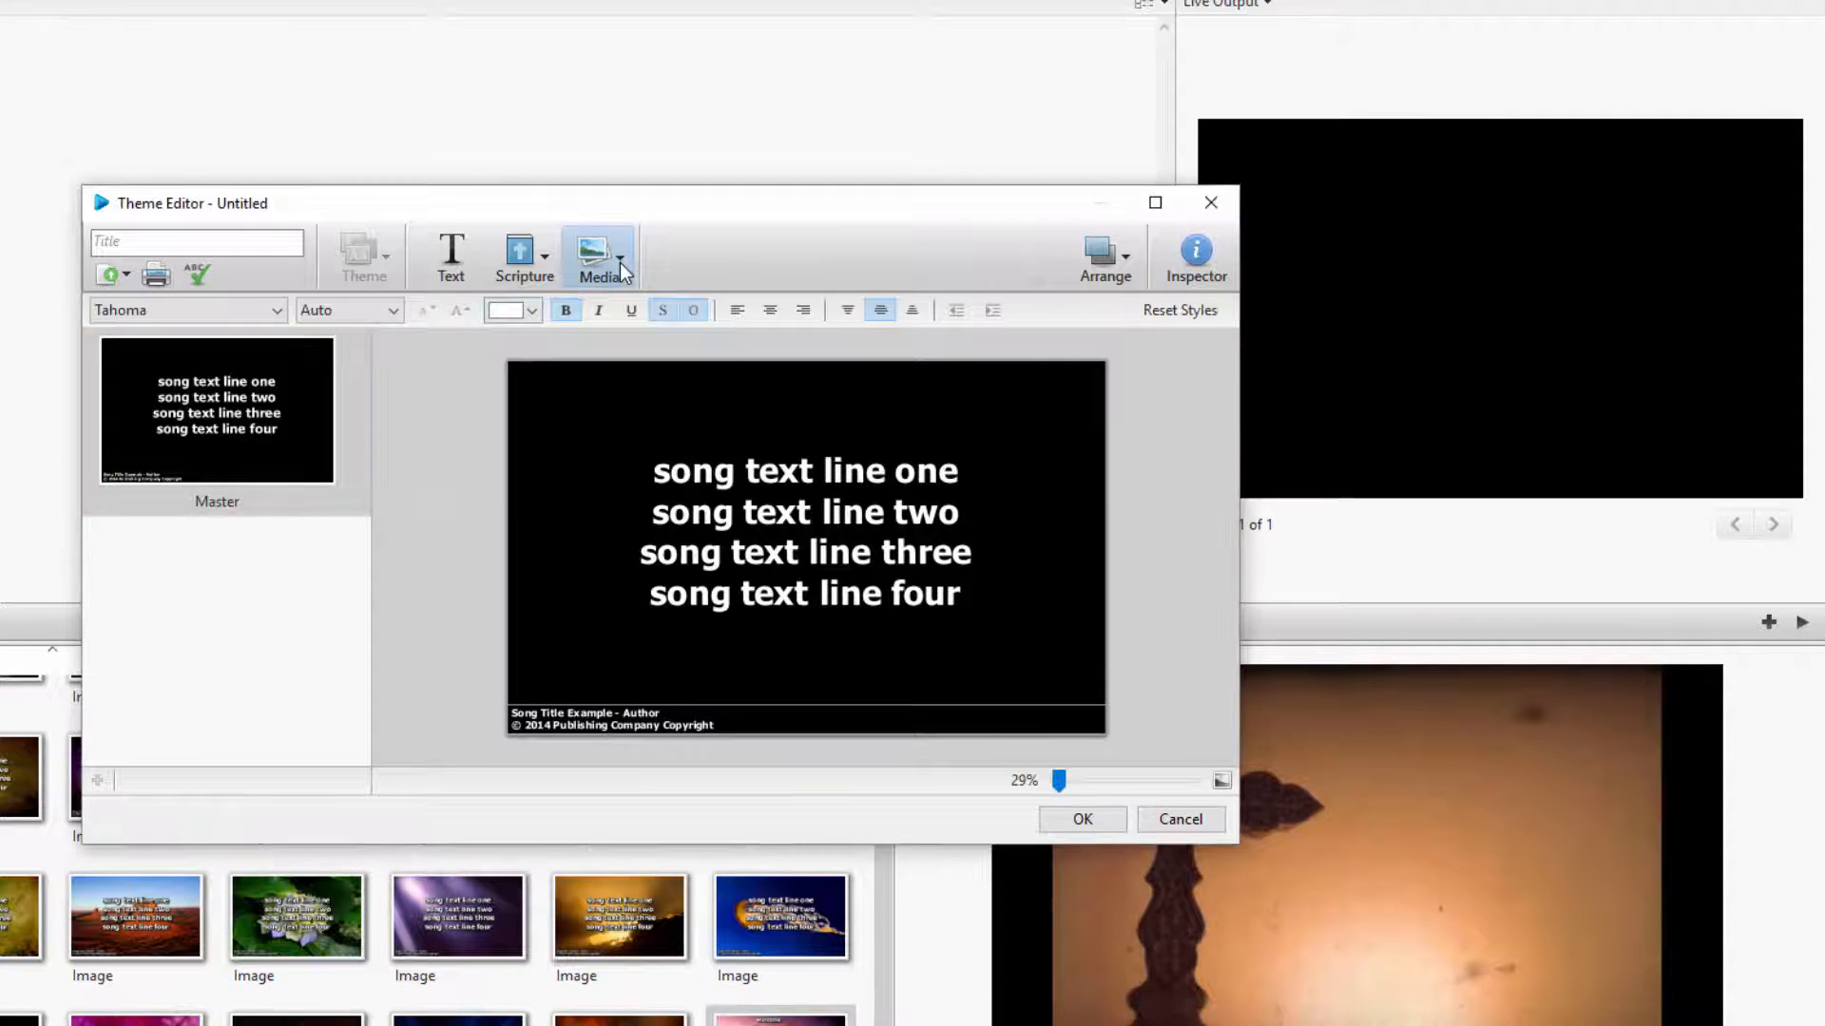
click(625, 380)
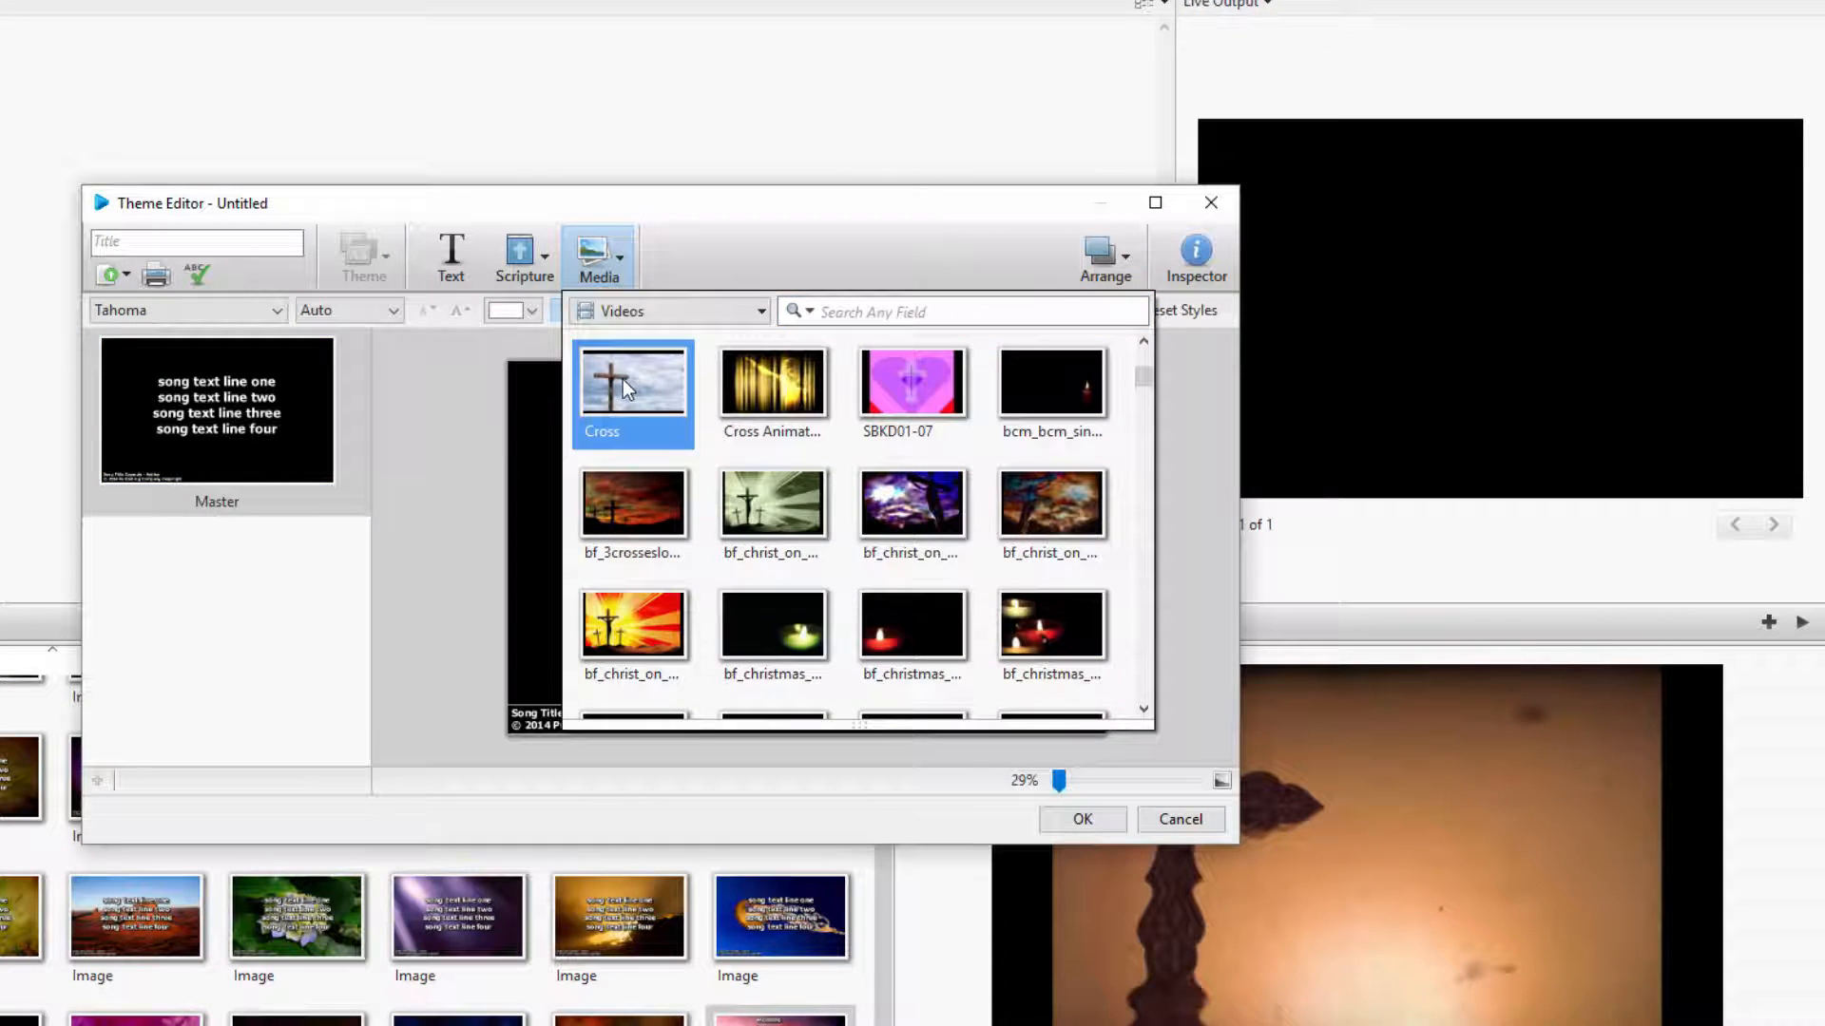
drag(623, 379, 289, 378)
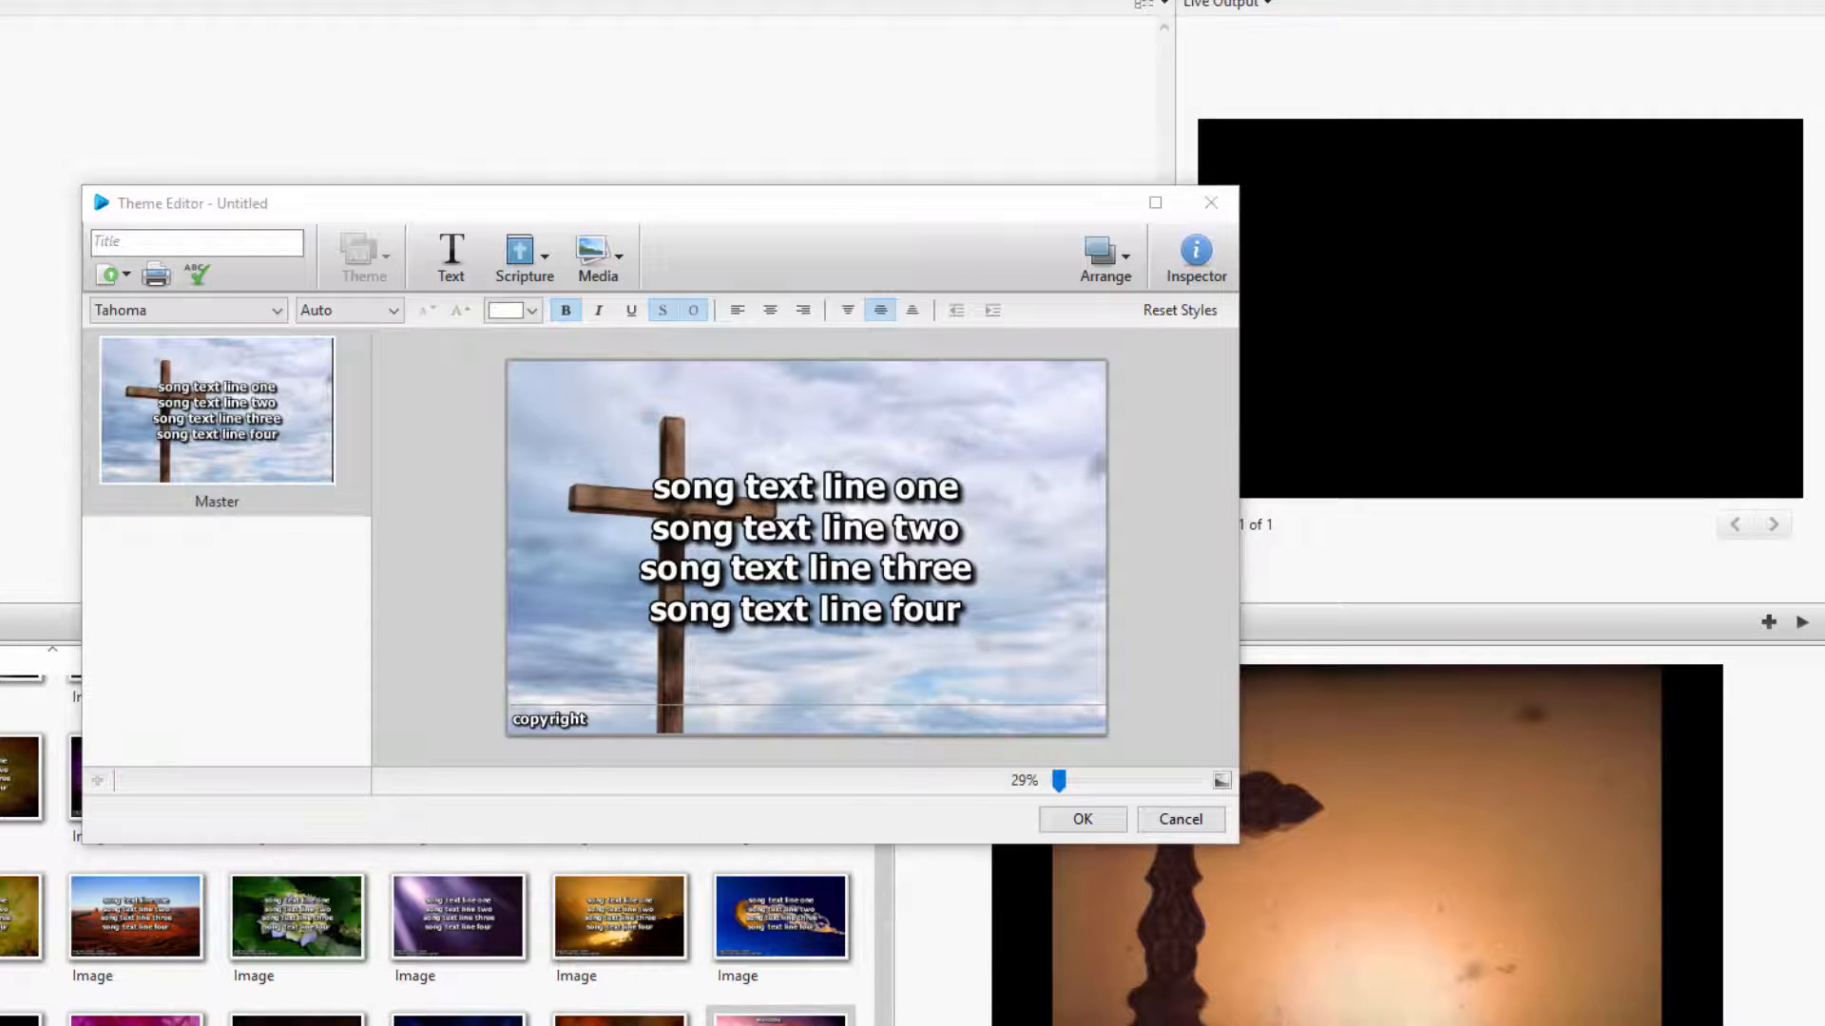
Narrow the song text box to the right half of the slide, beside the cross
click(792, 541)
click(791, 547)
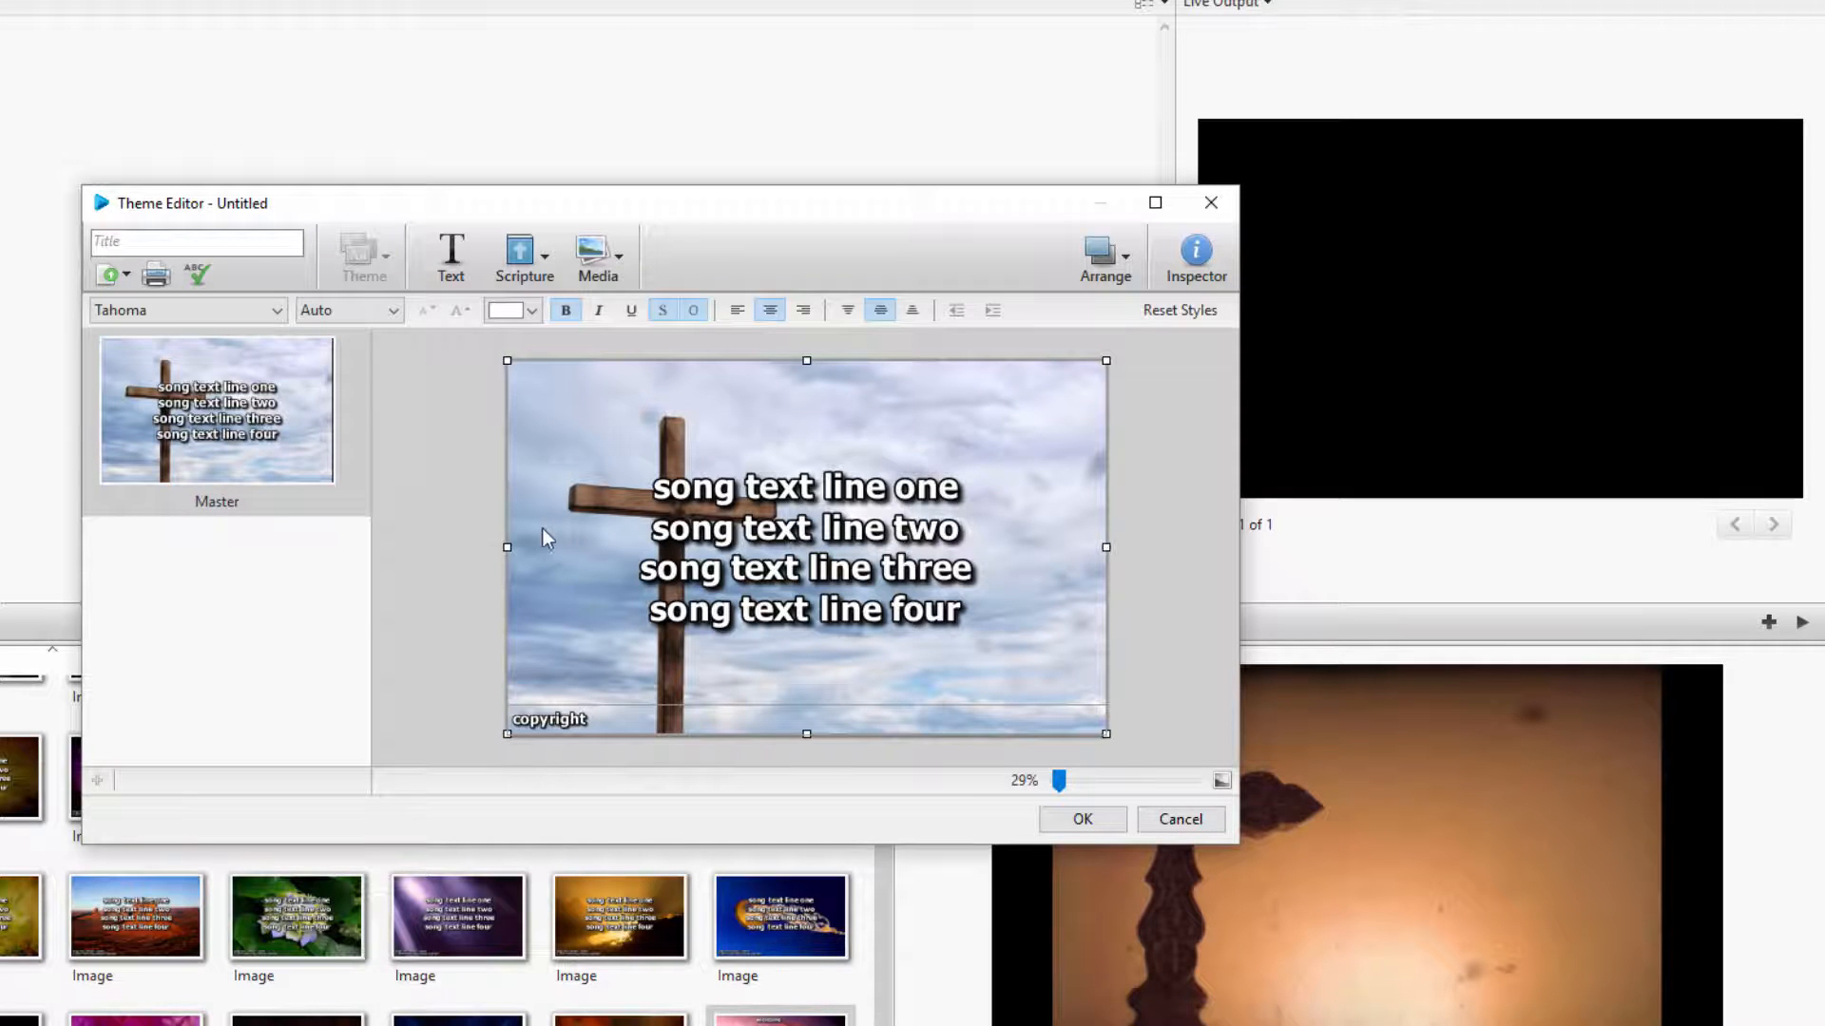
drag(513, 547, 805, 574)
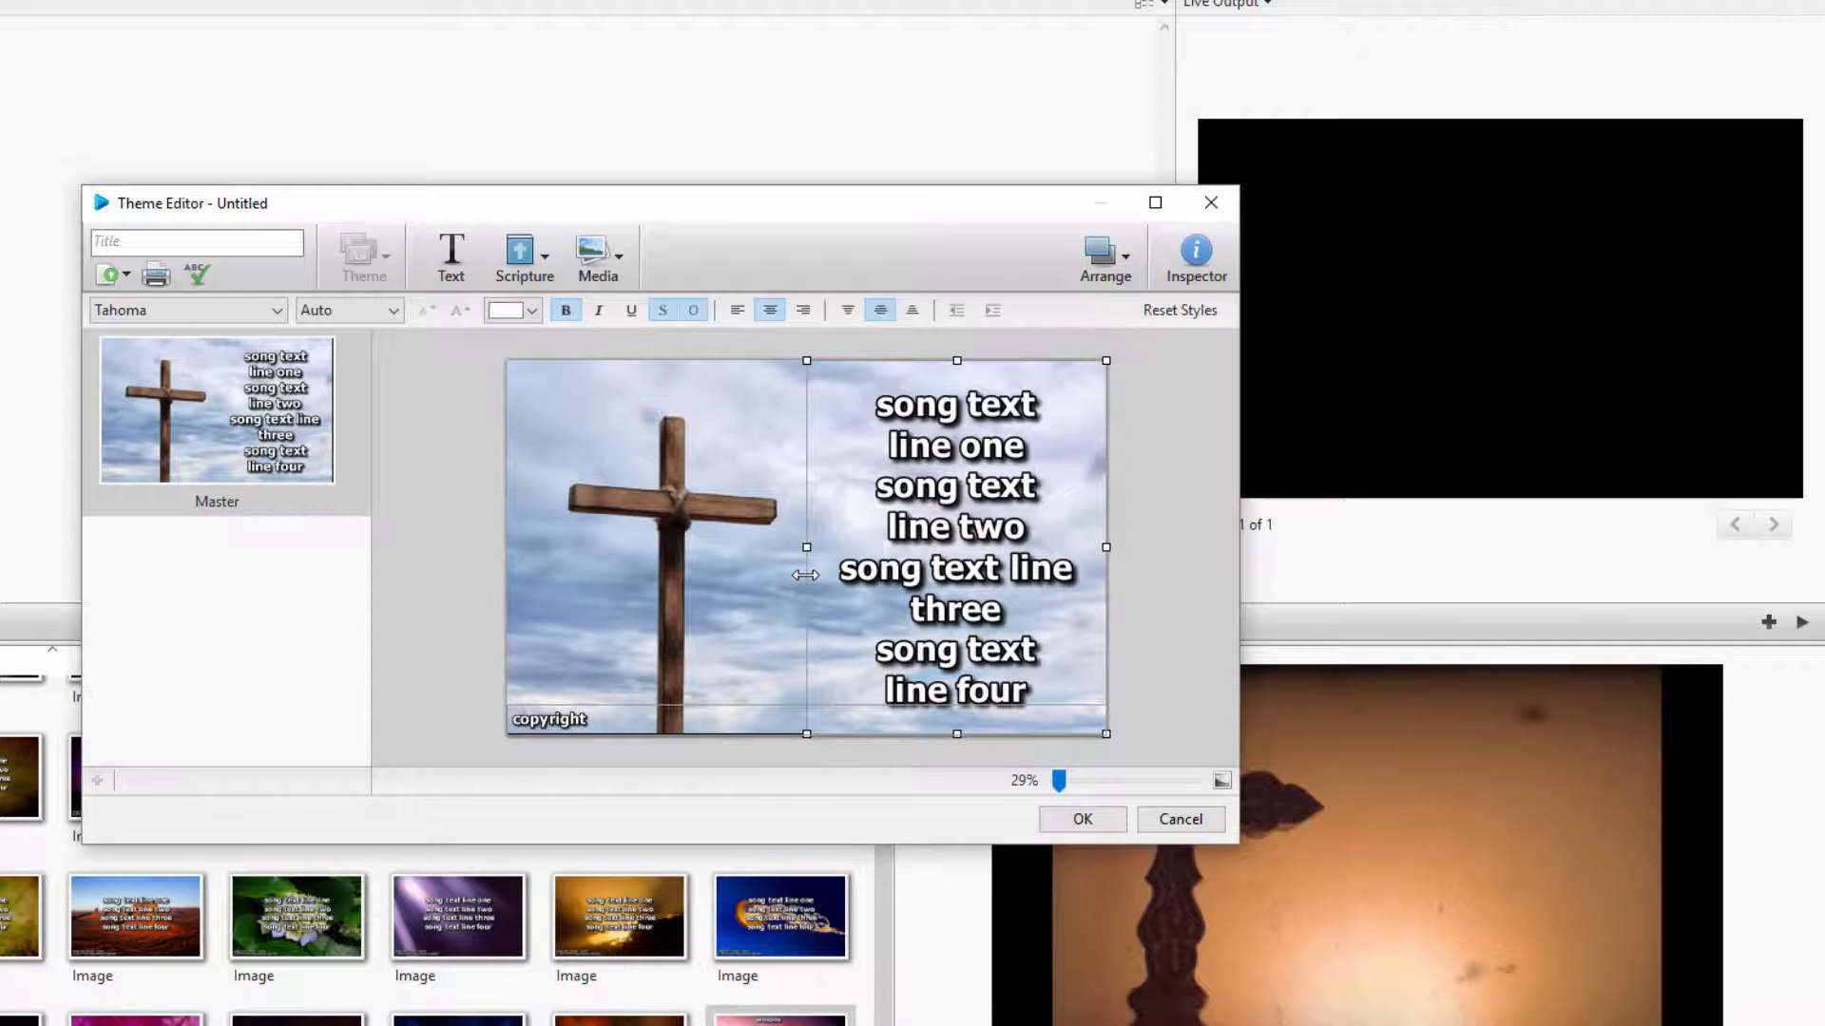
Change the song text's font to Castellar in the Inspector
click(1197, 269)
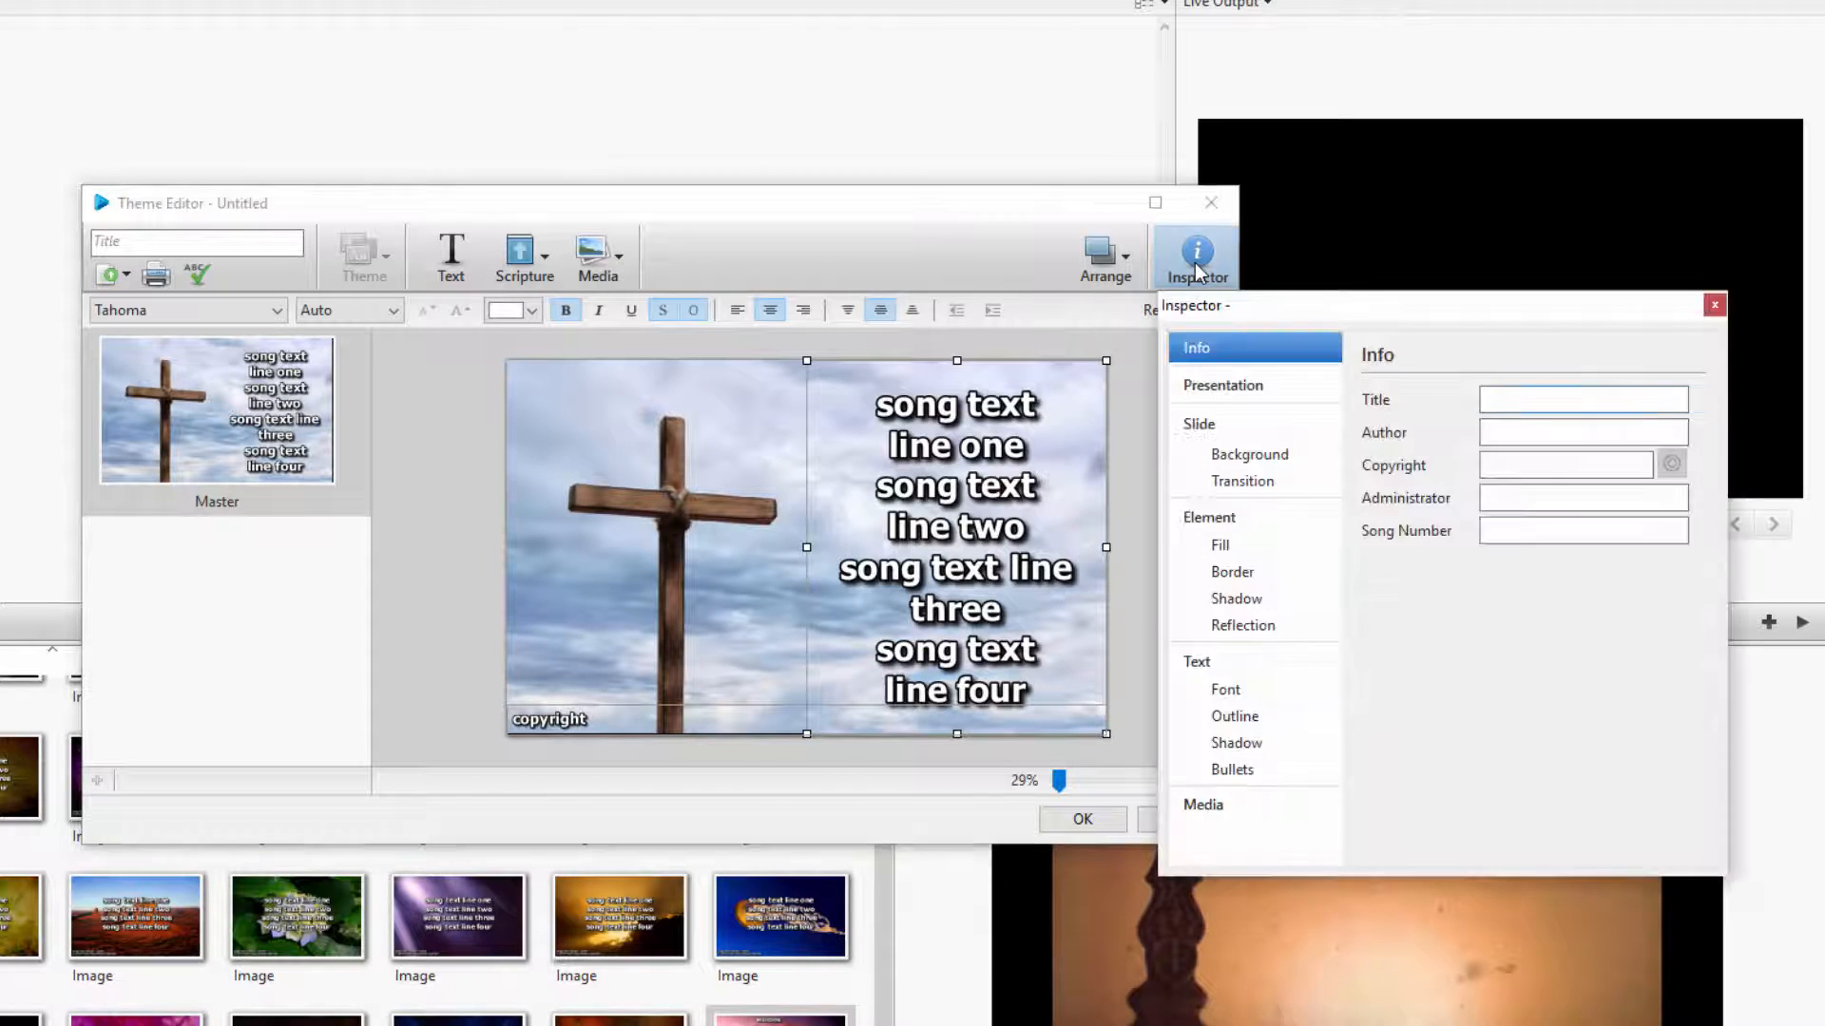
click(1228, 690)
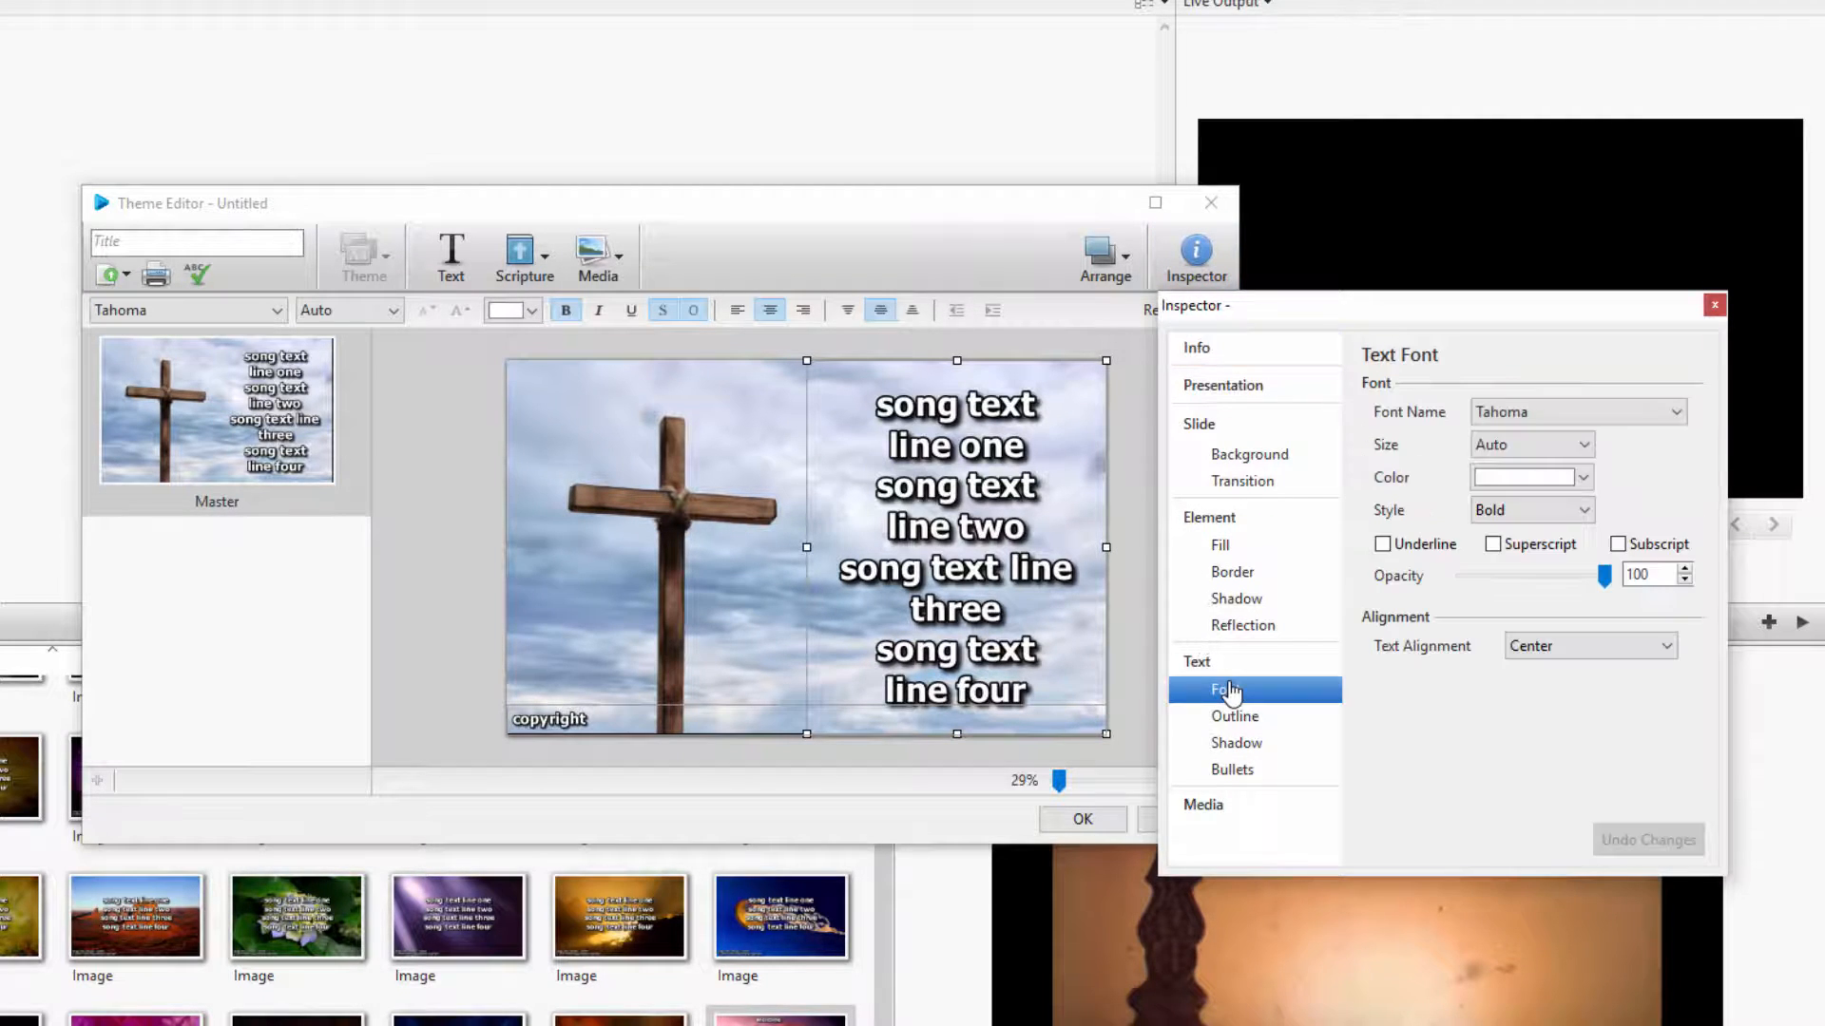
click(1675, 414)
scroll(1620, 687, down, 8)
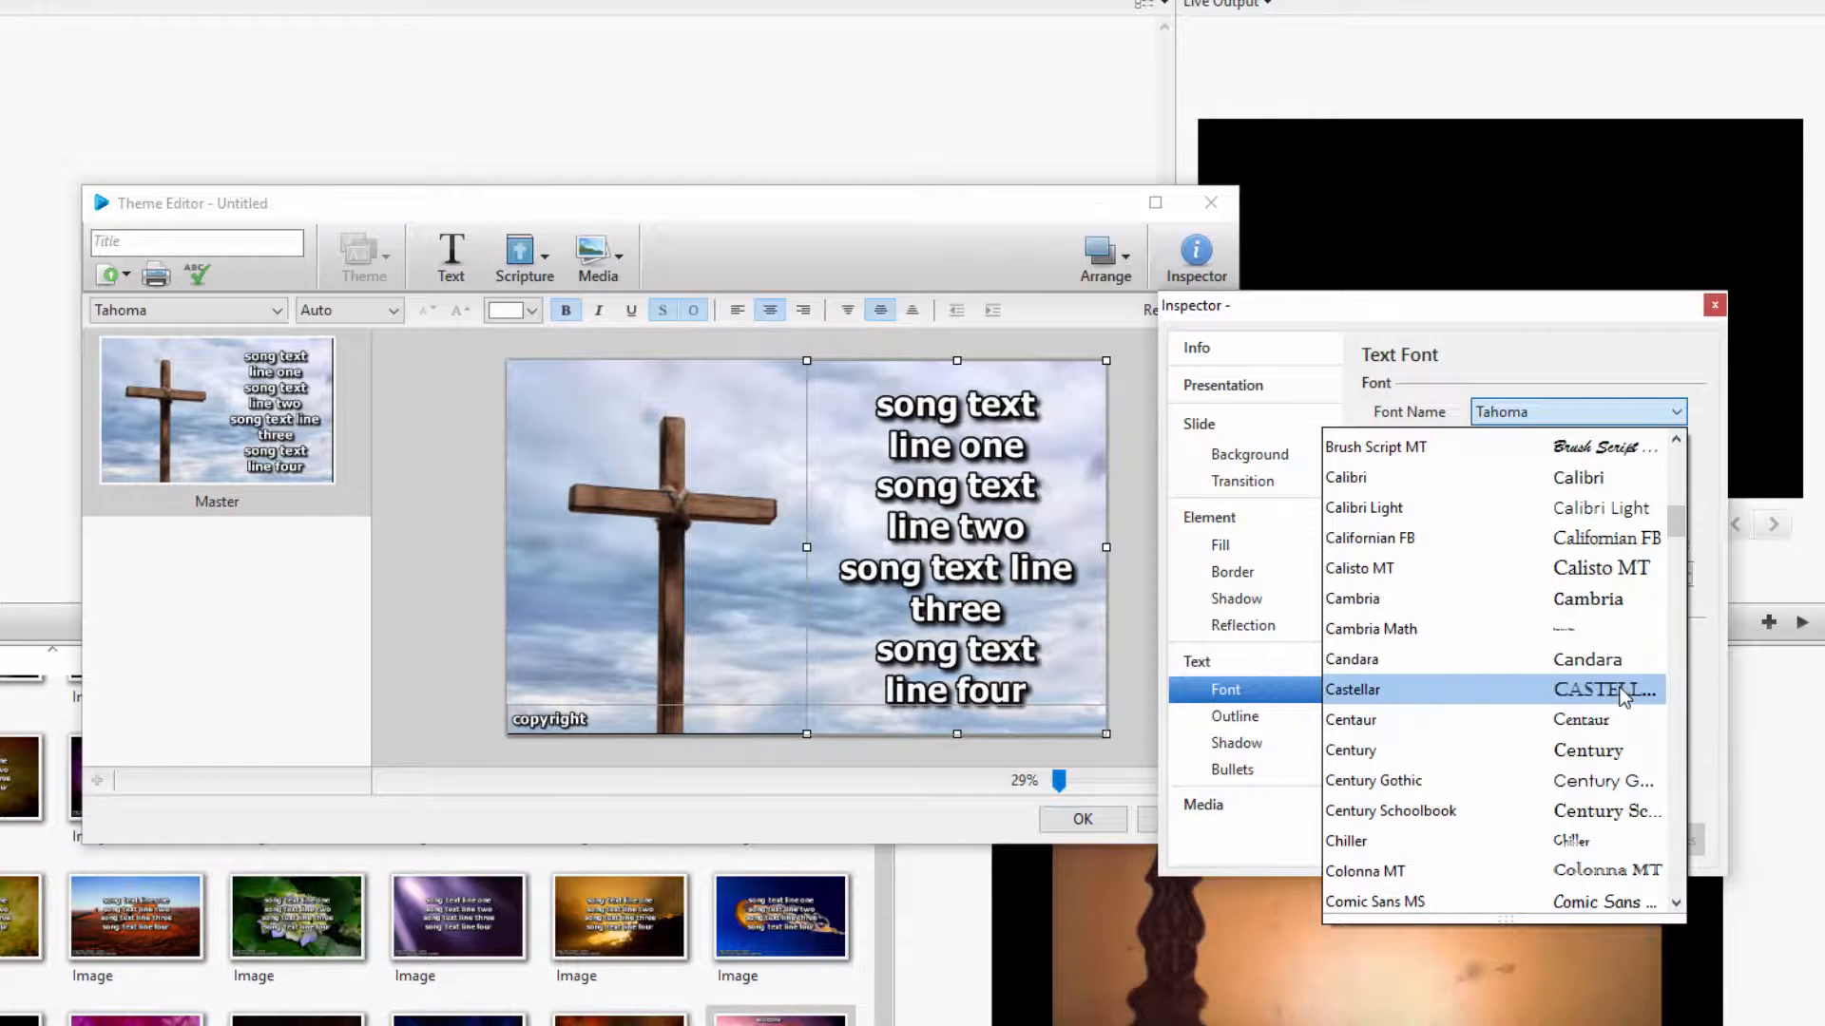
click(1620, 687)
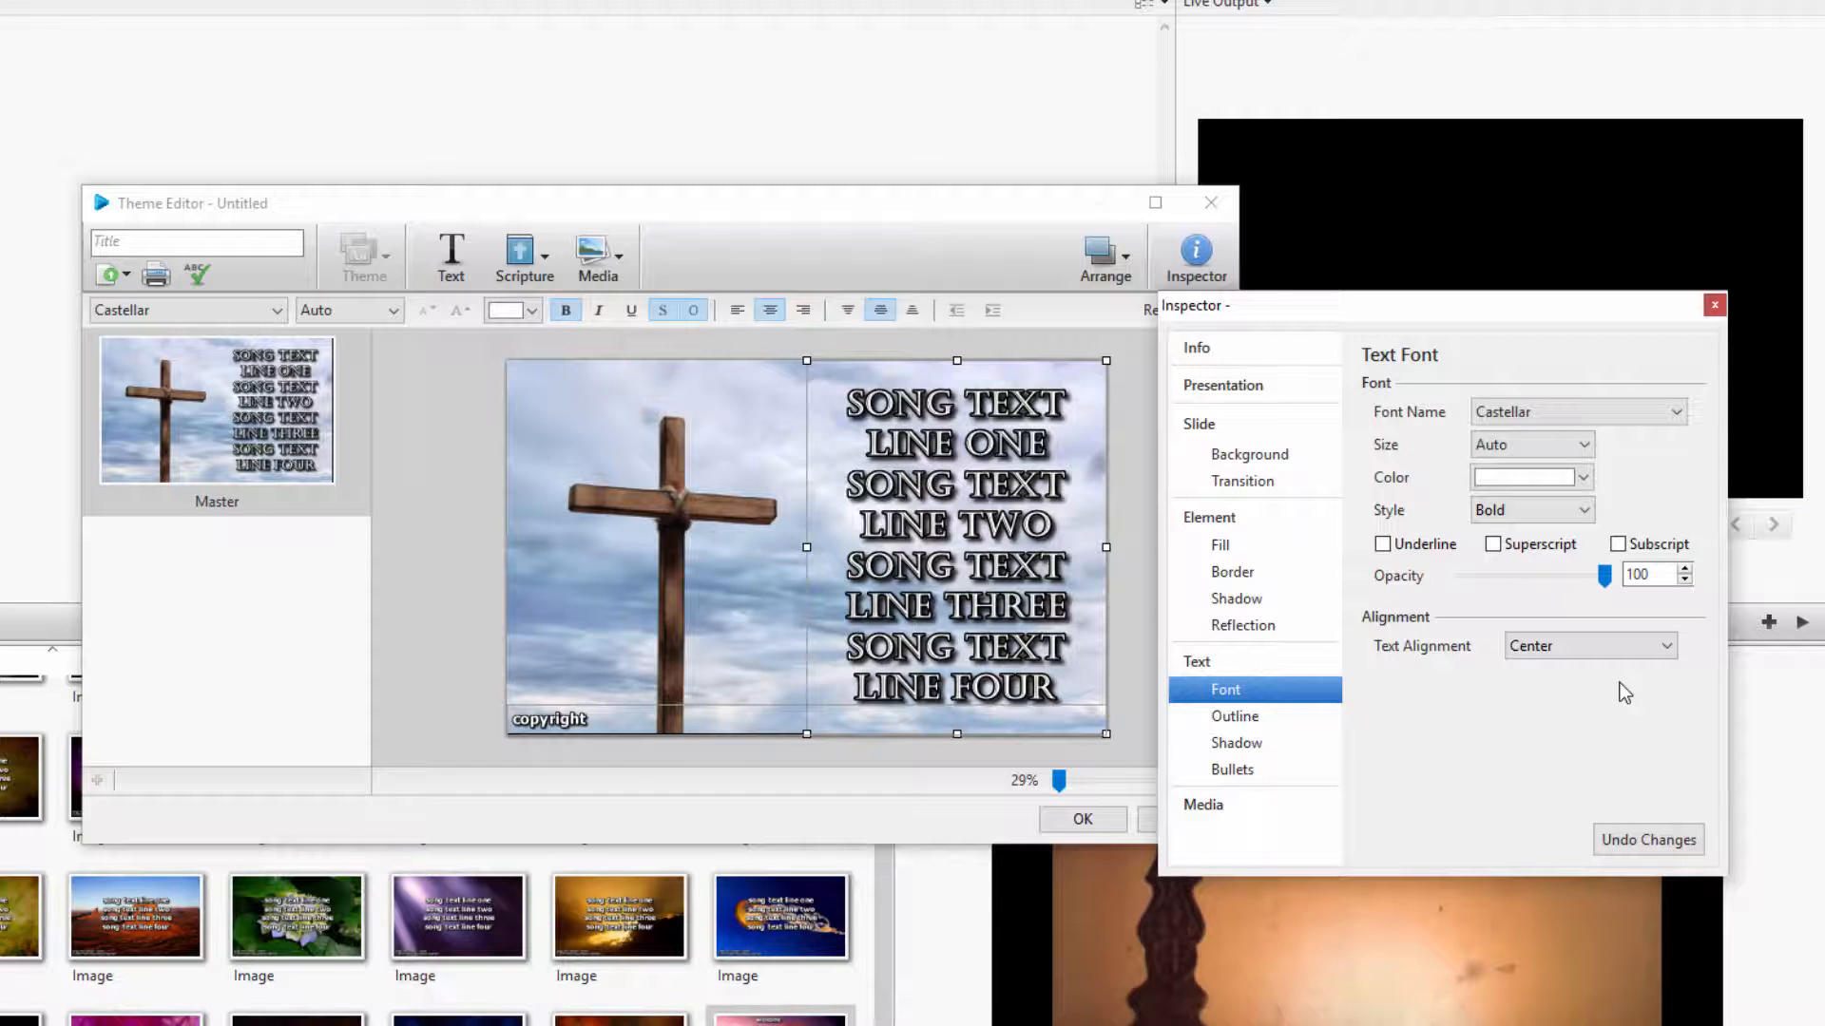
Give the song text box a grey color fill with 60 opacity
click(1223, 549)
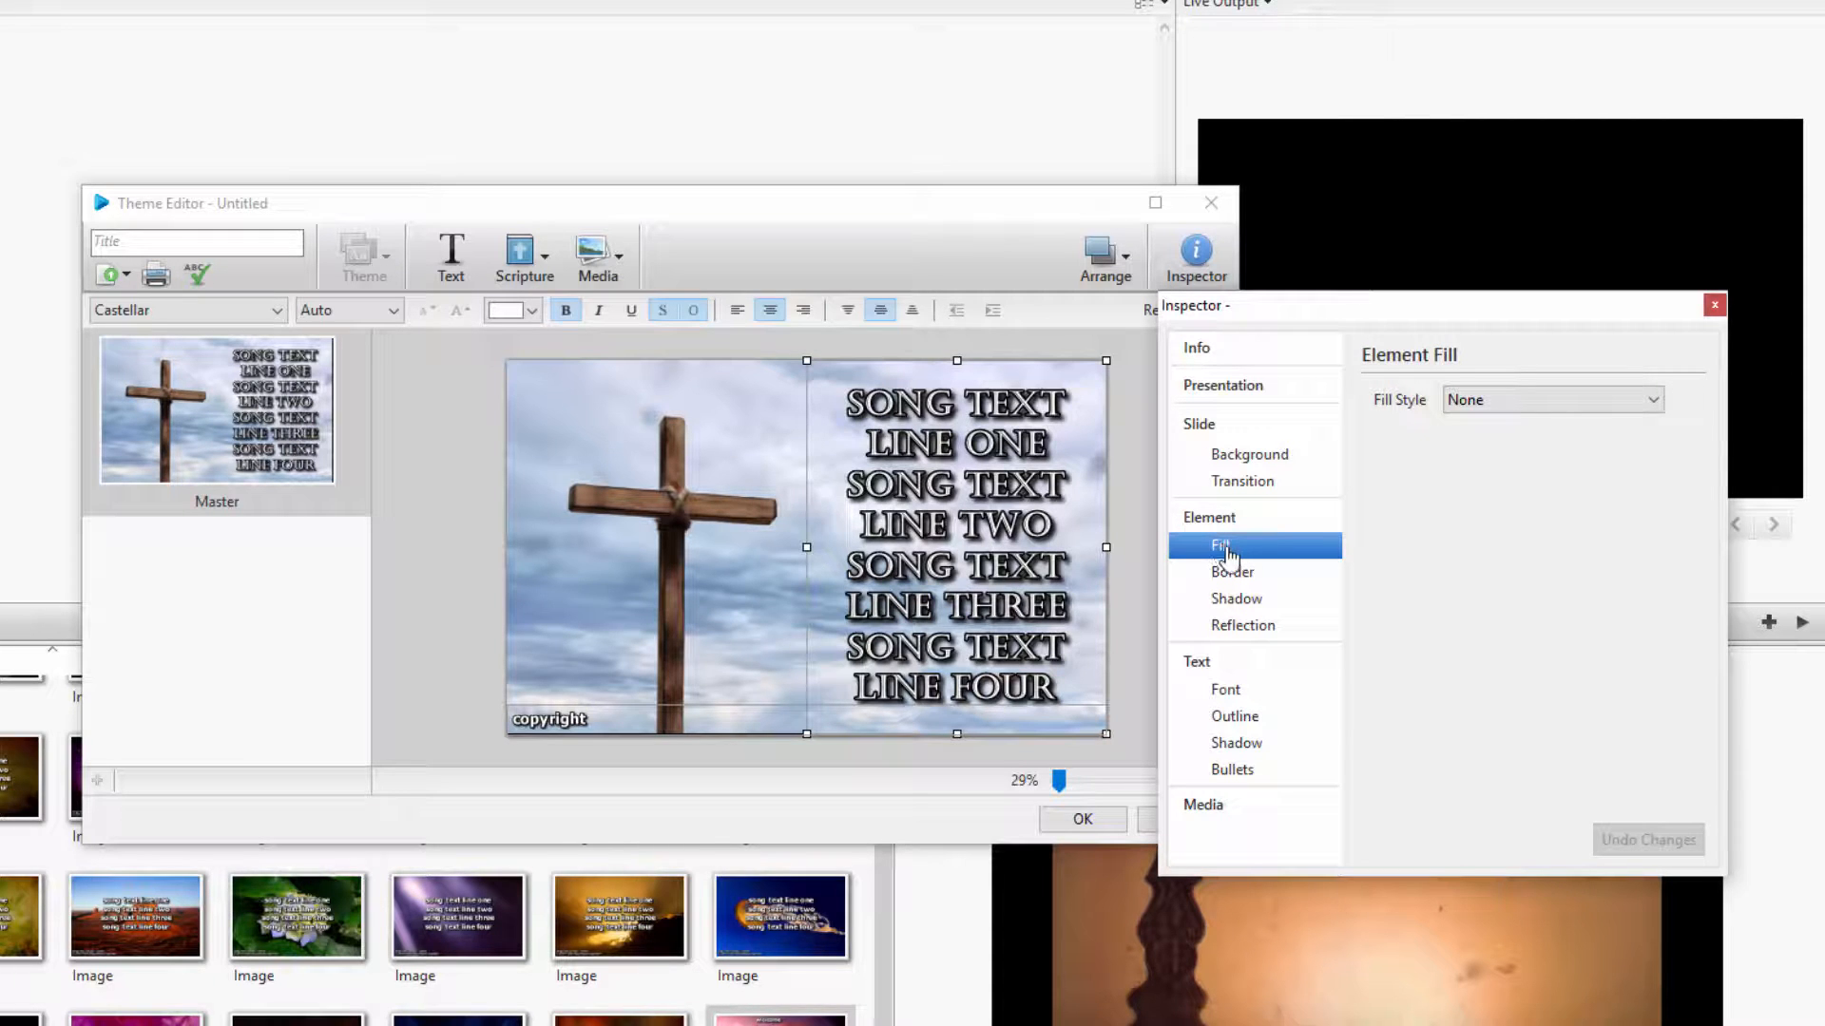
click(1512, 401)
click(1476, 442)
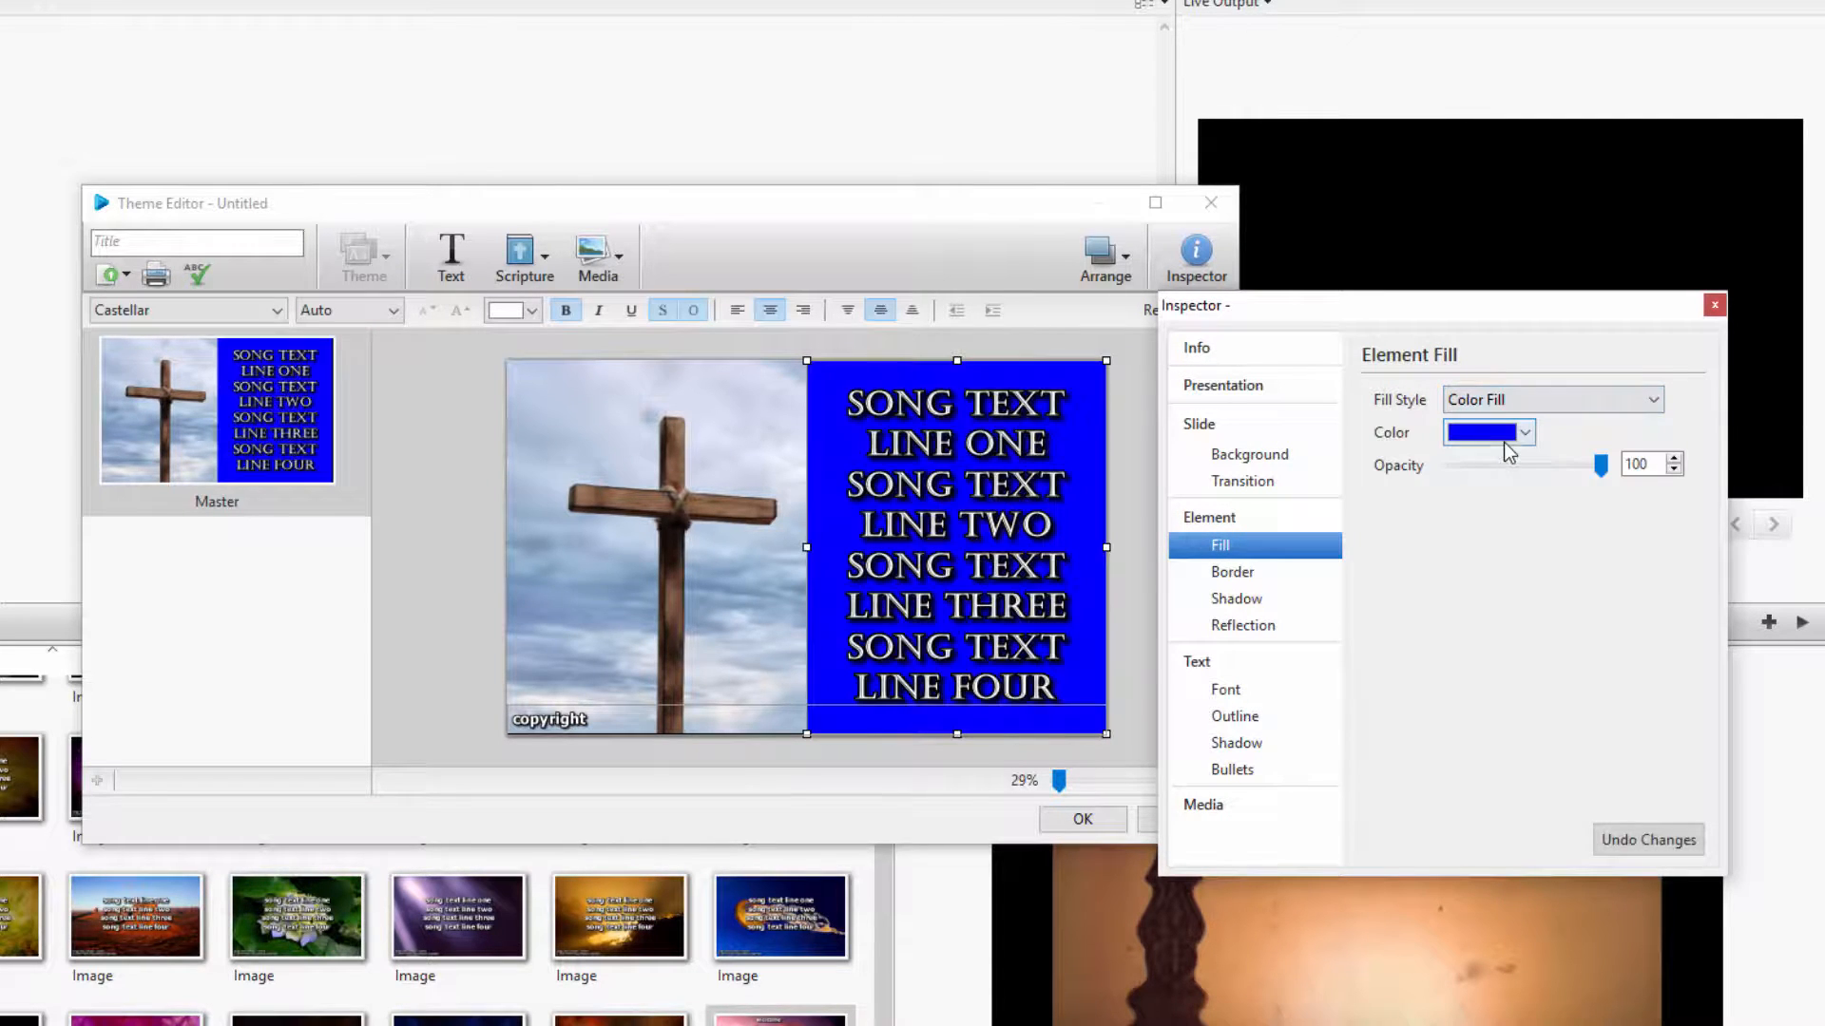
click(1524, 433)
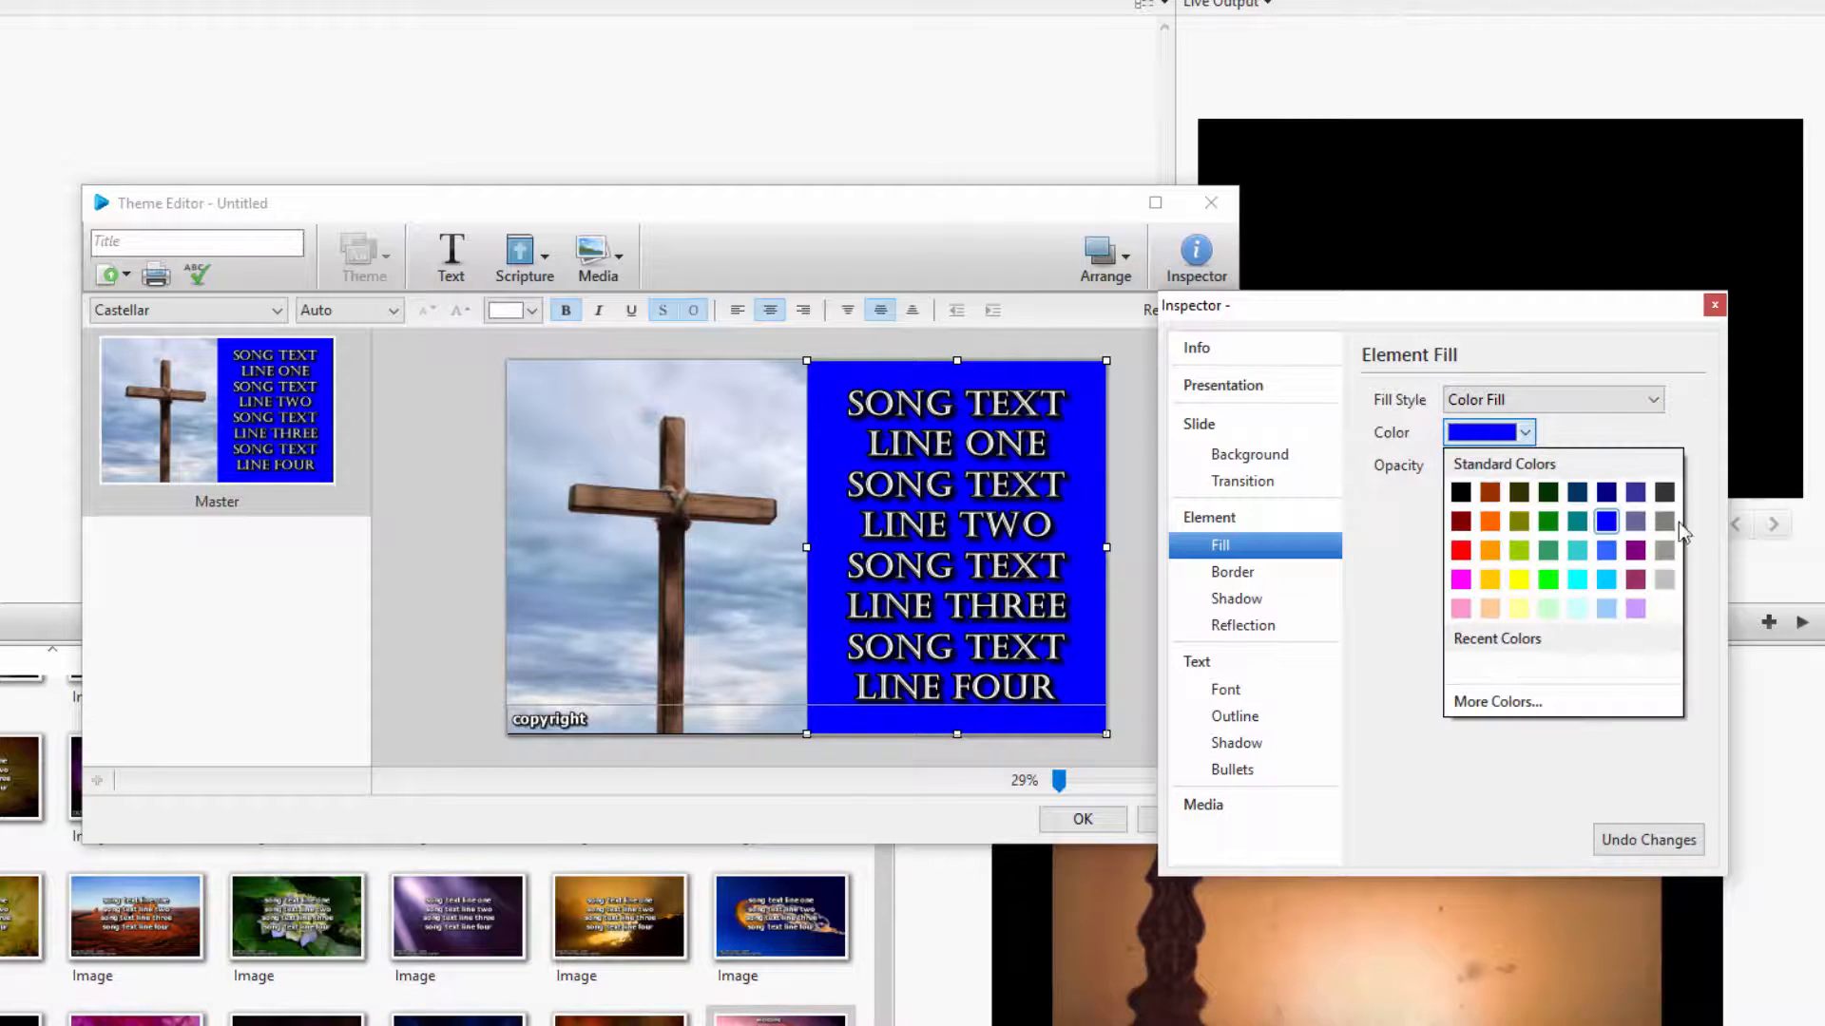
click(1672, 523)
drag(1605, 470, 1543, 468)
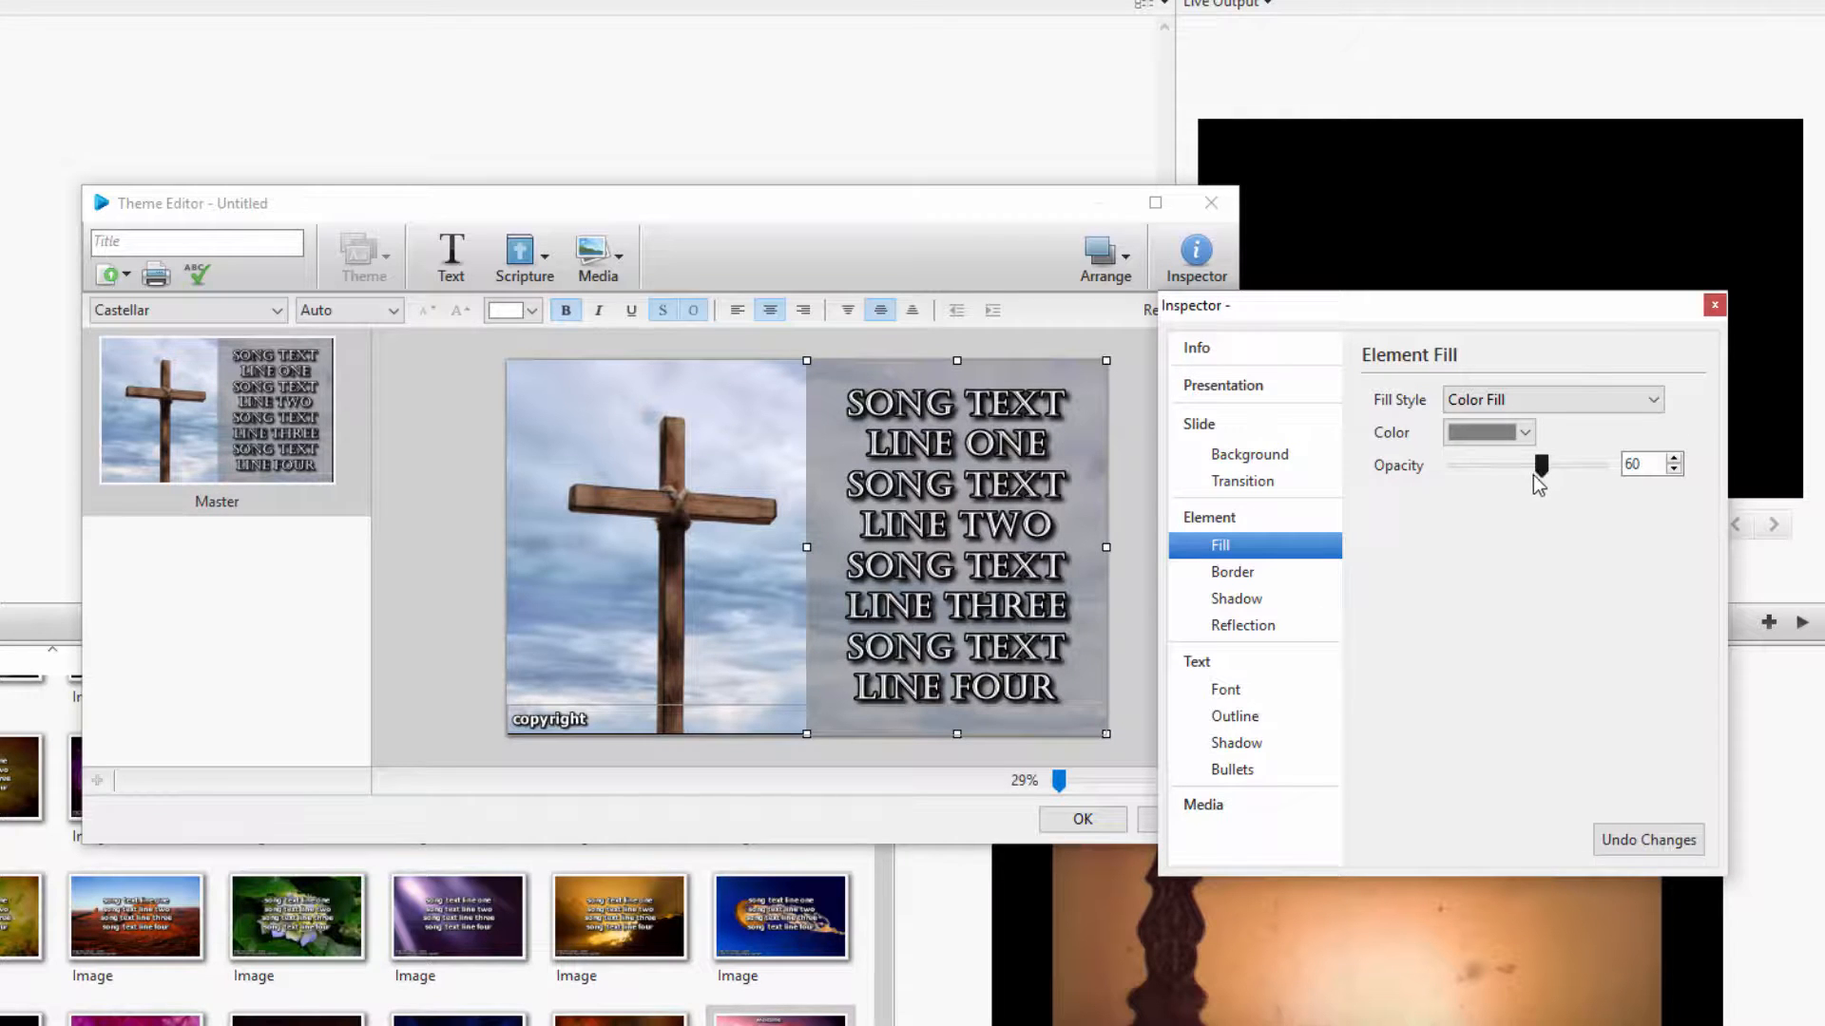
Title the theme "cross" and save it to the song themes
click(201, 245)
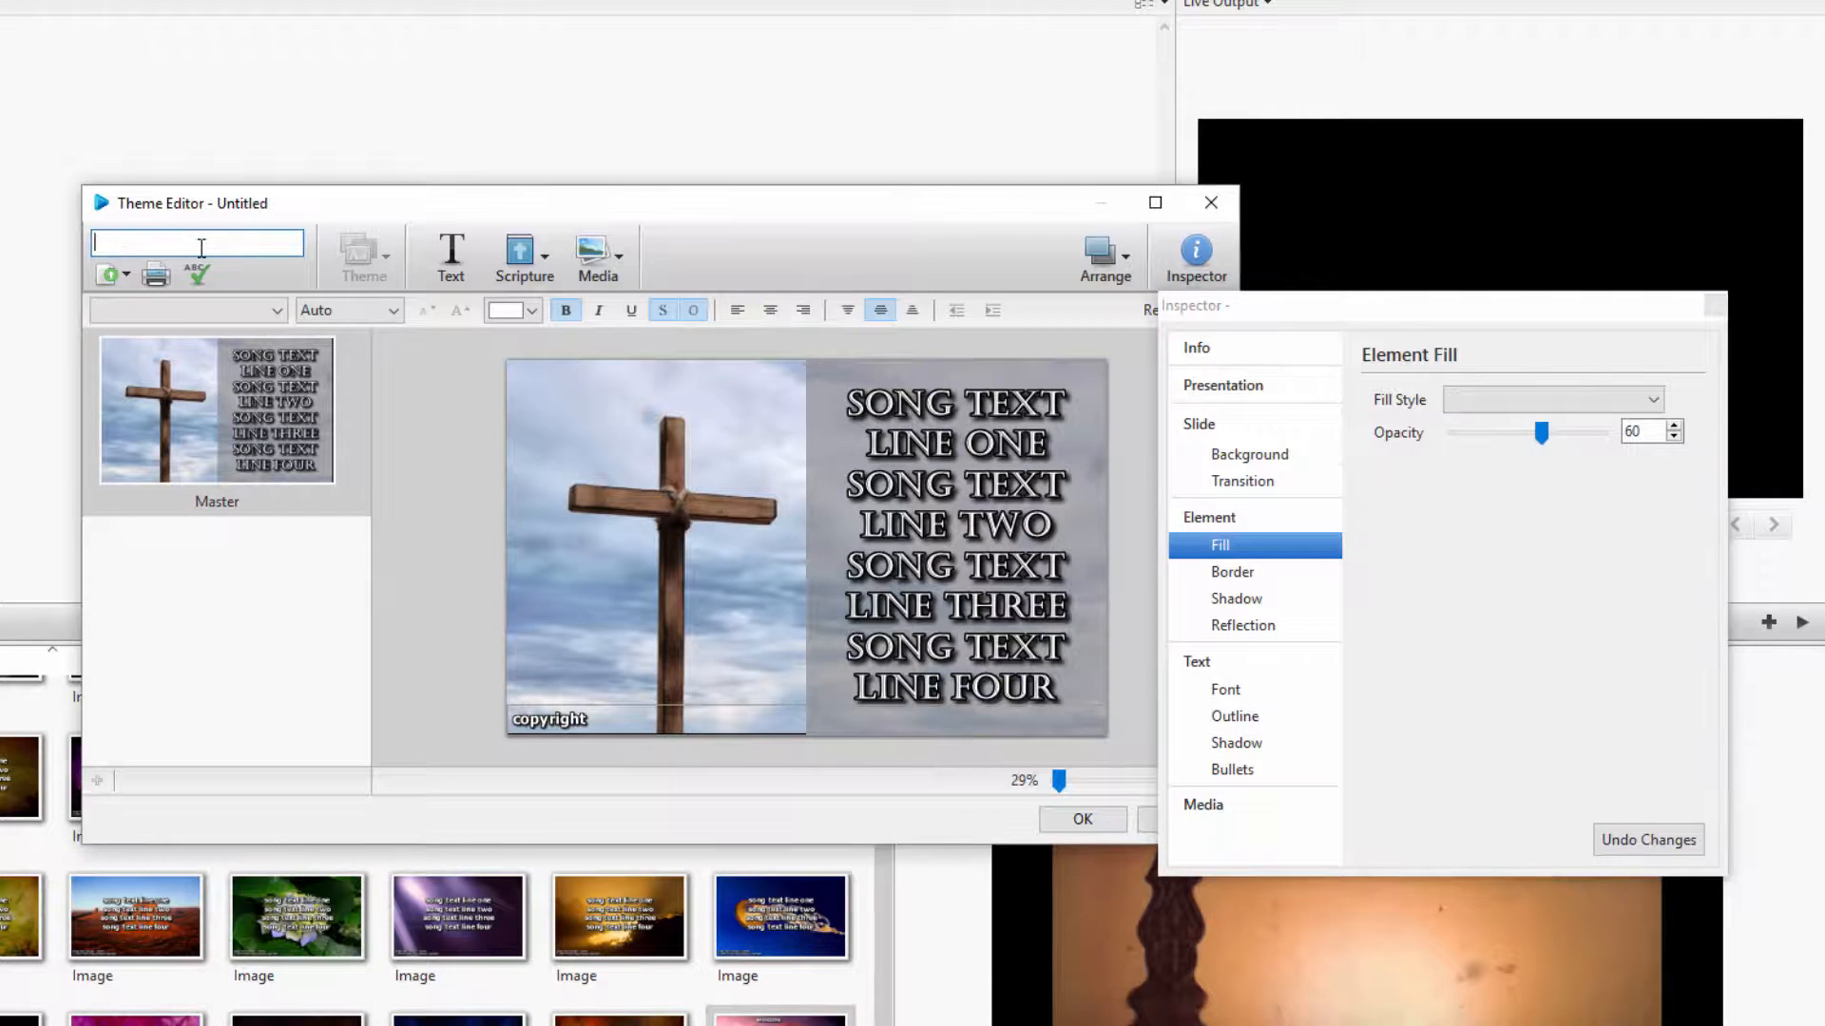
text(cross)
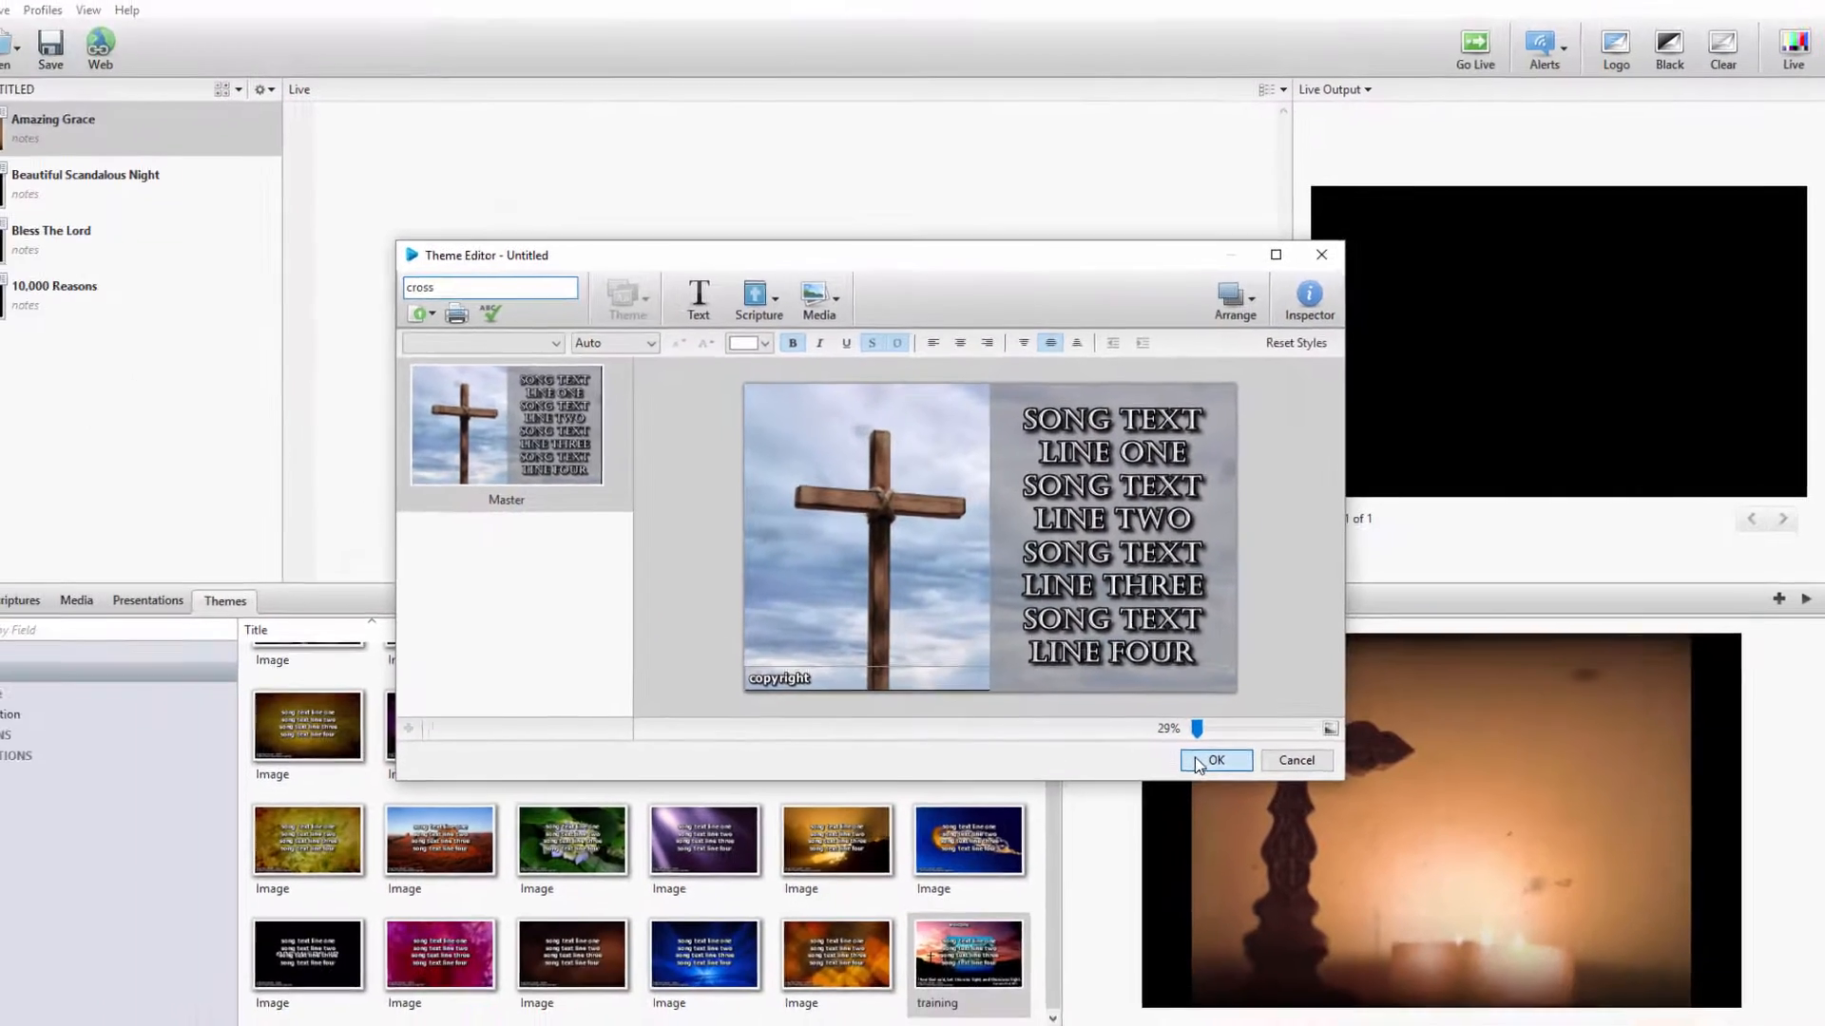
click(1122, 798)
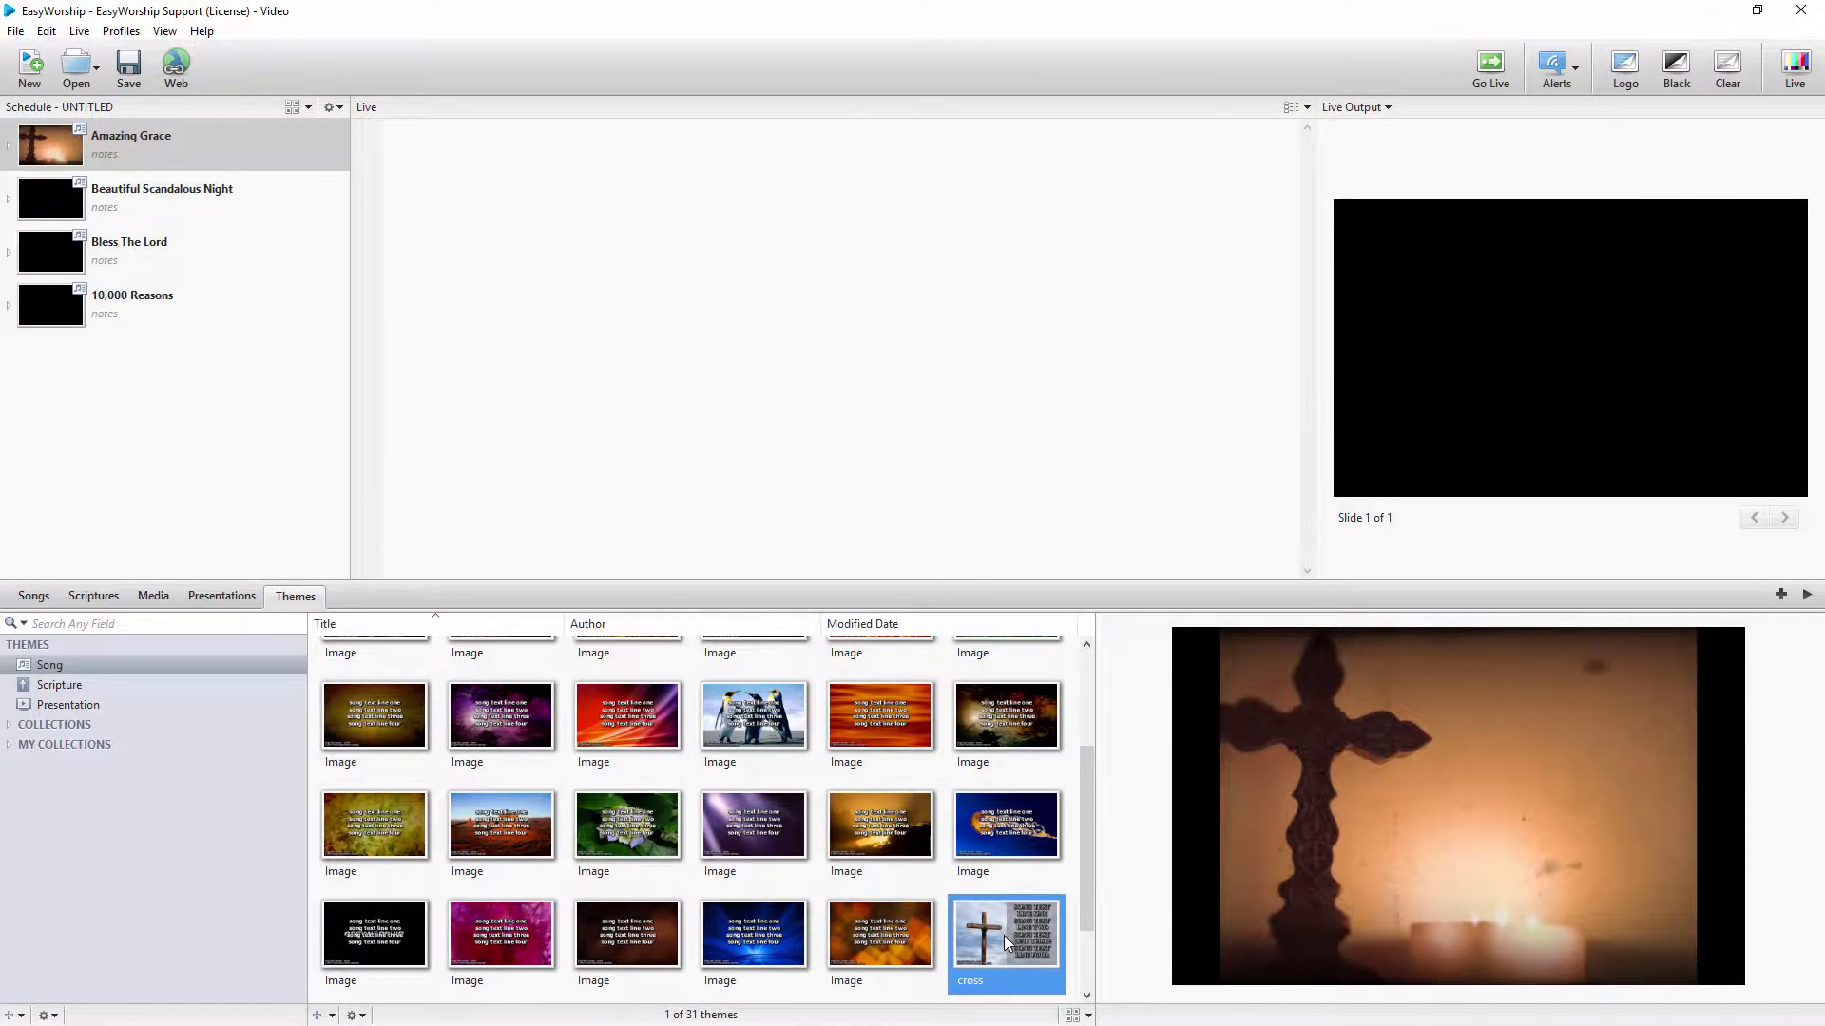
Apply the cross theme to Beautiful Scandalous Night in the schedule and set it as the default song theme
drag(1004, 935, 206, 209)
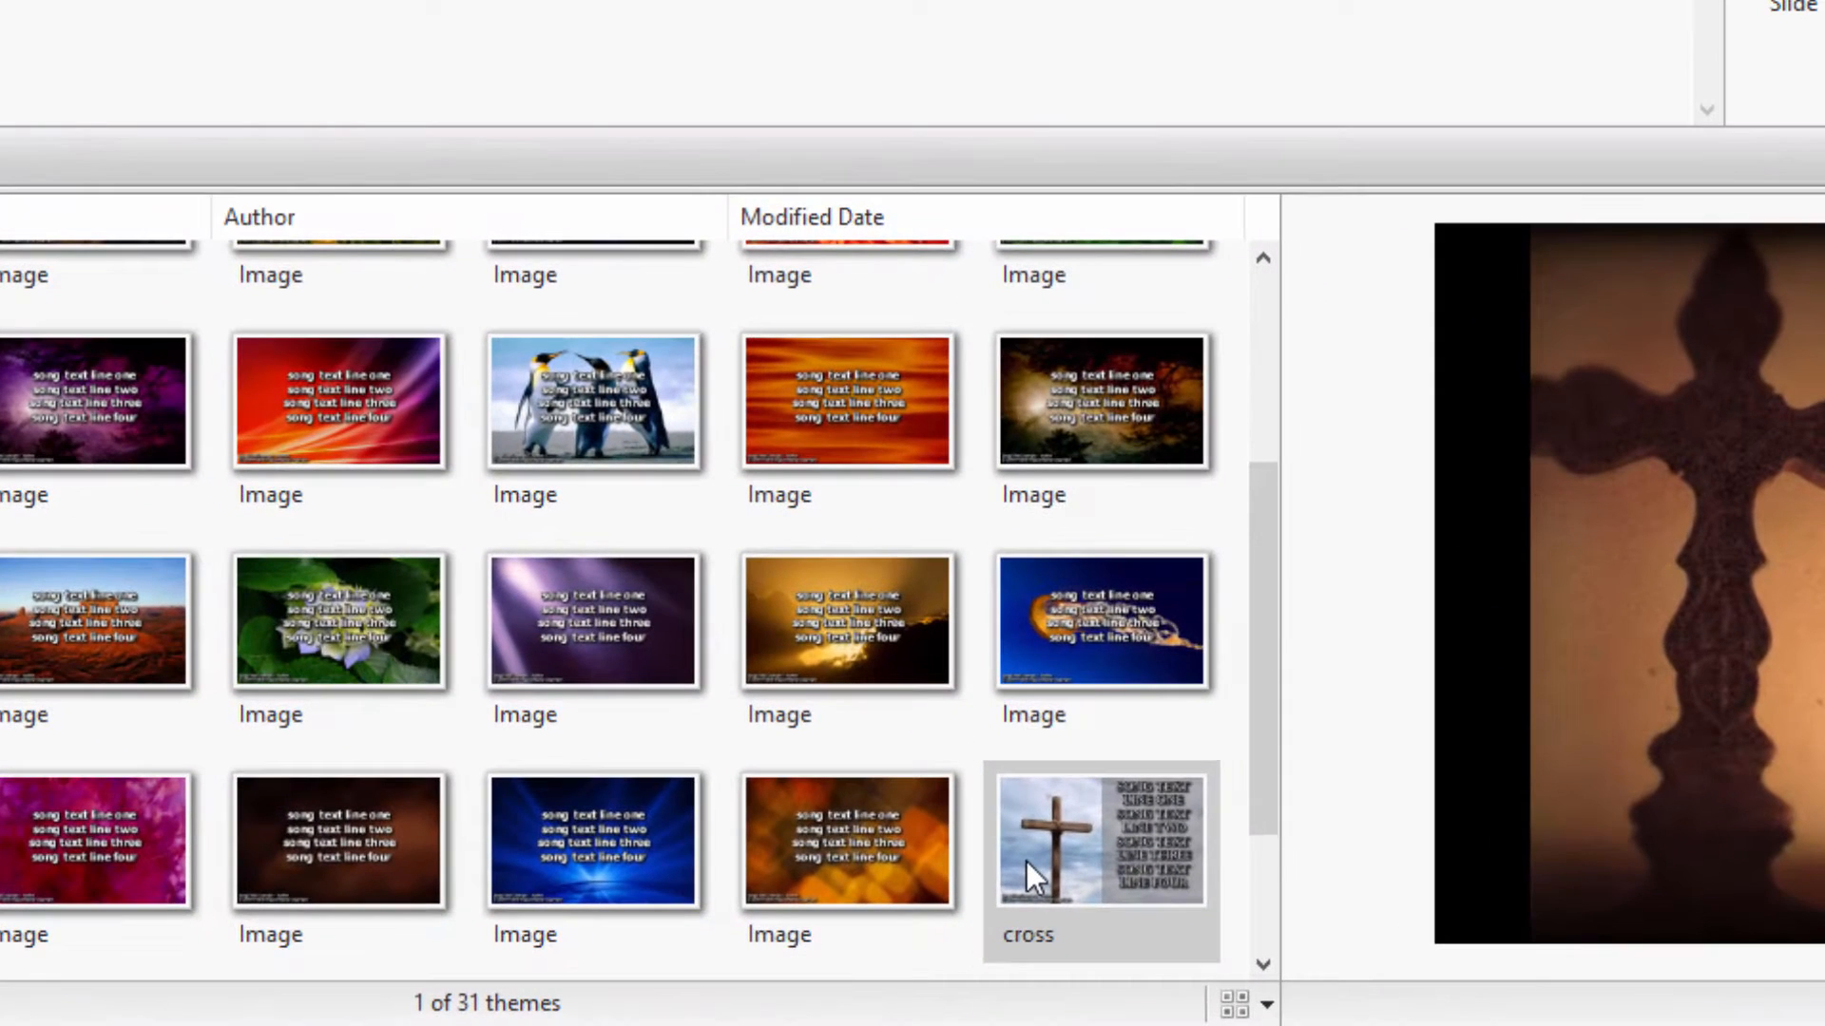
right_click(1026, 861)
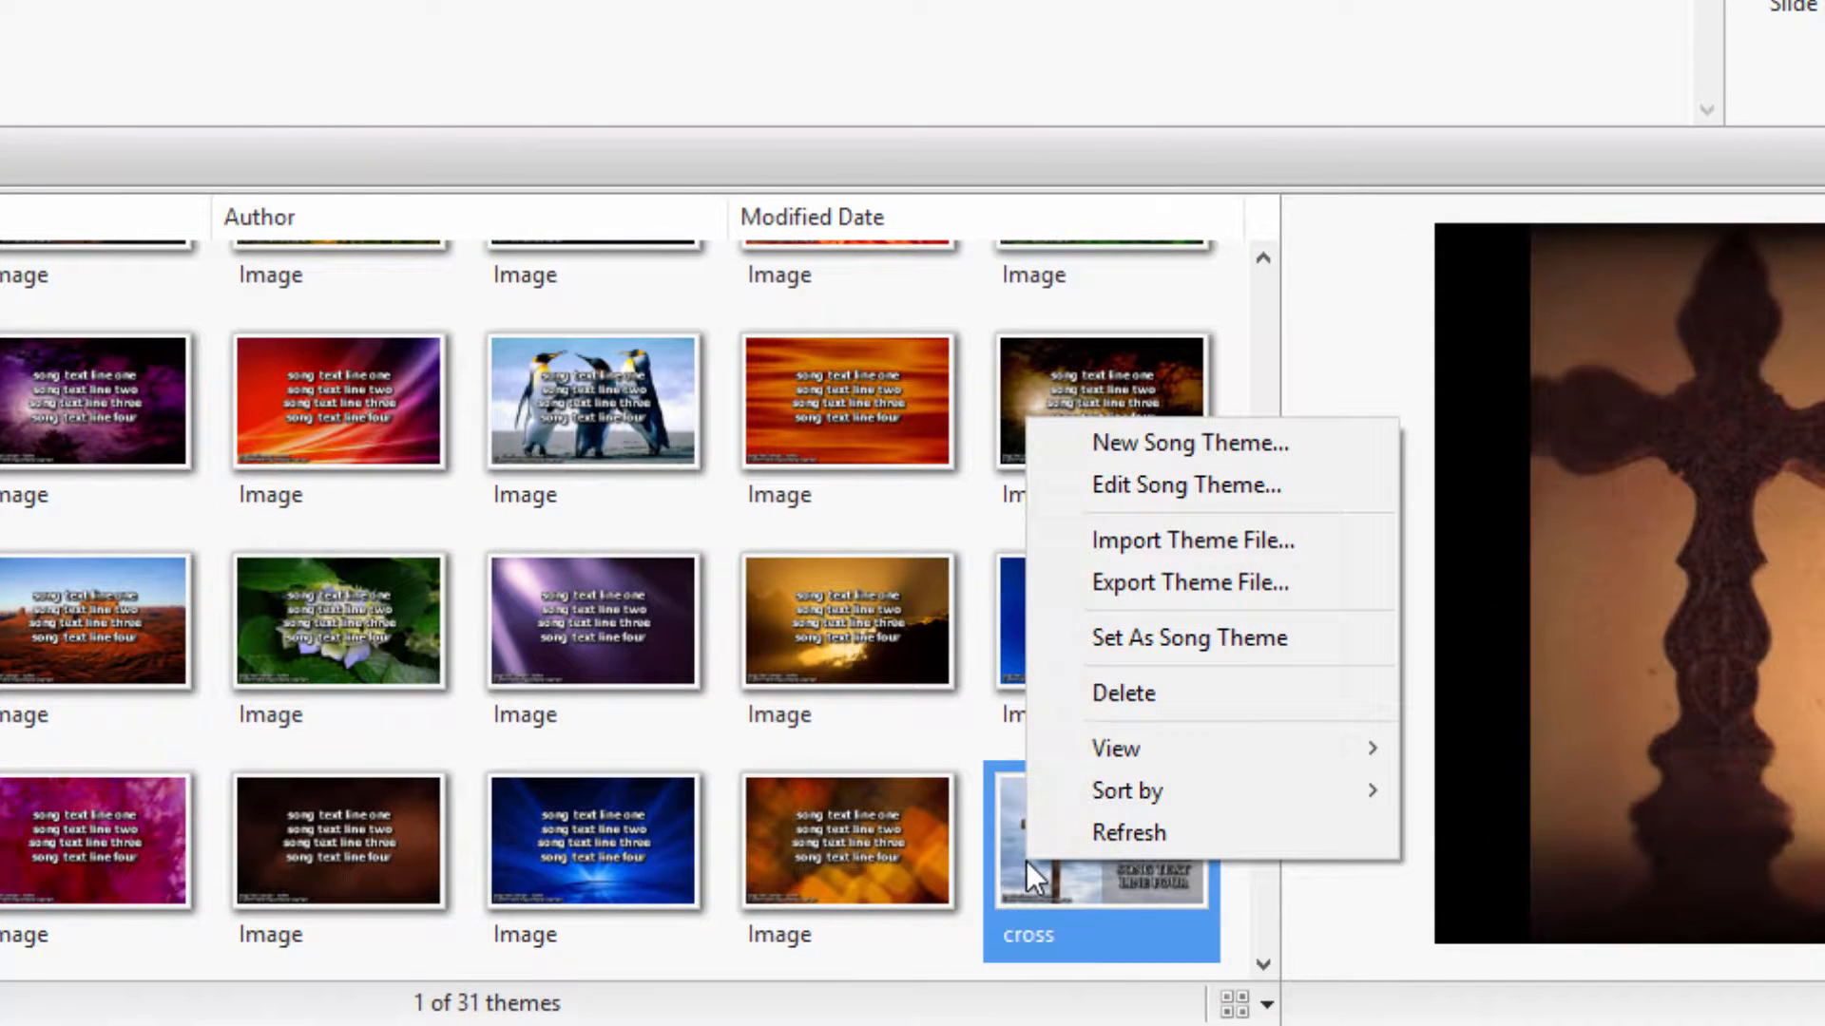
click(1049, 642)
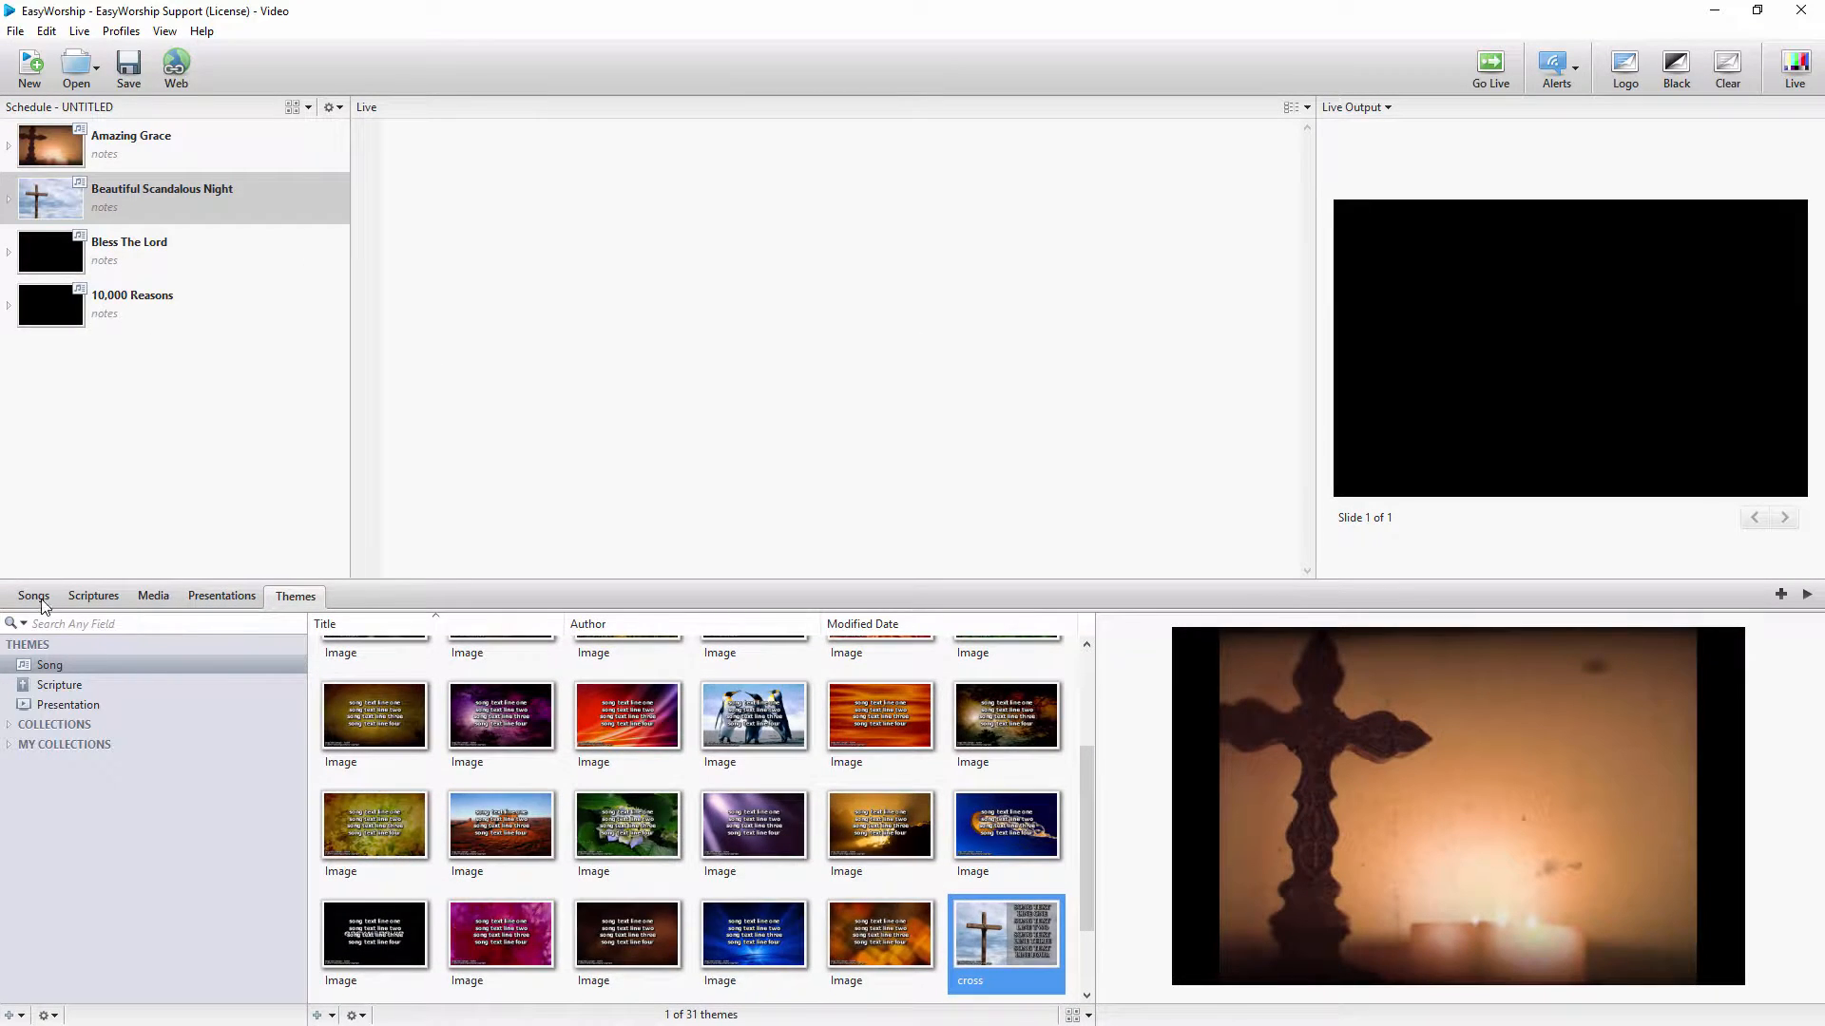
Preview A Heart Like Thine and A Heart Like Thine Edited in the song library to check their theme
click(35, 596)
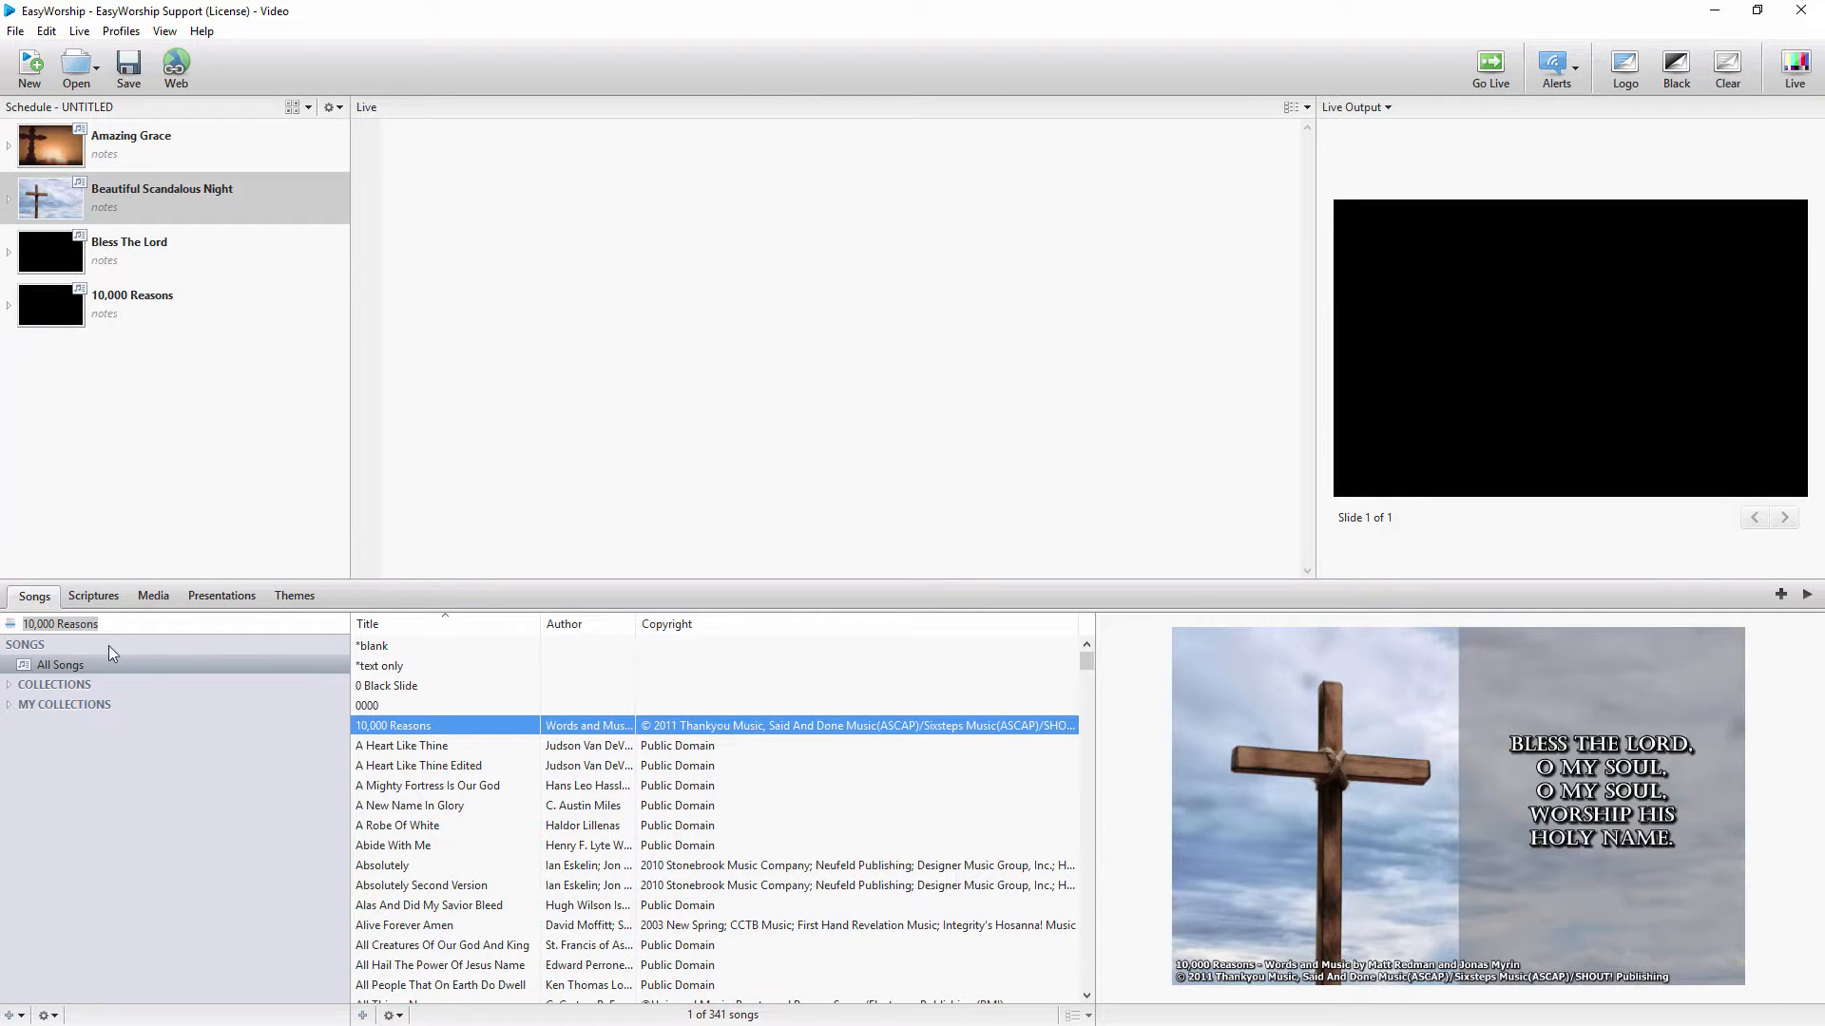
click(402, 749)
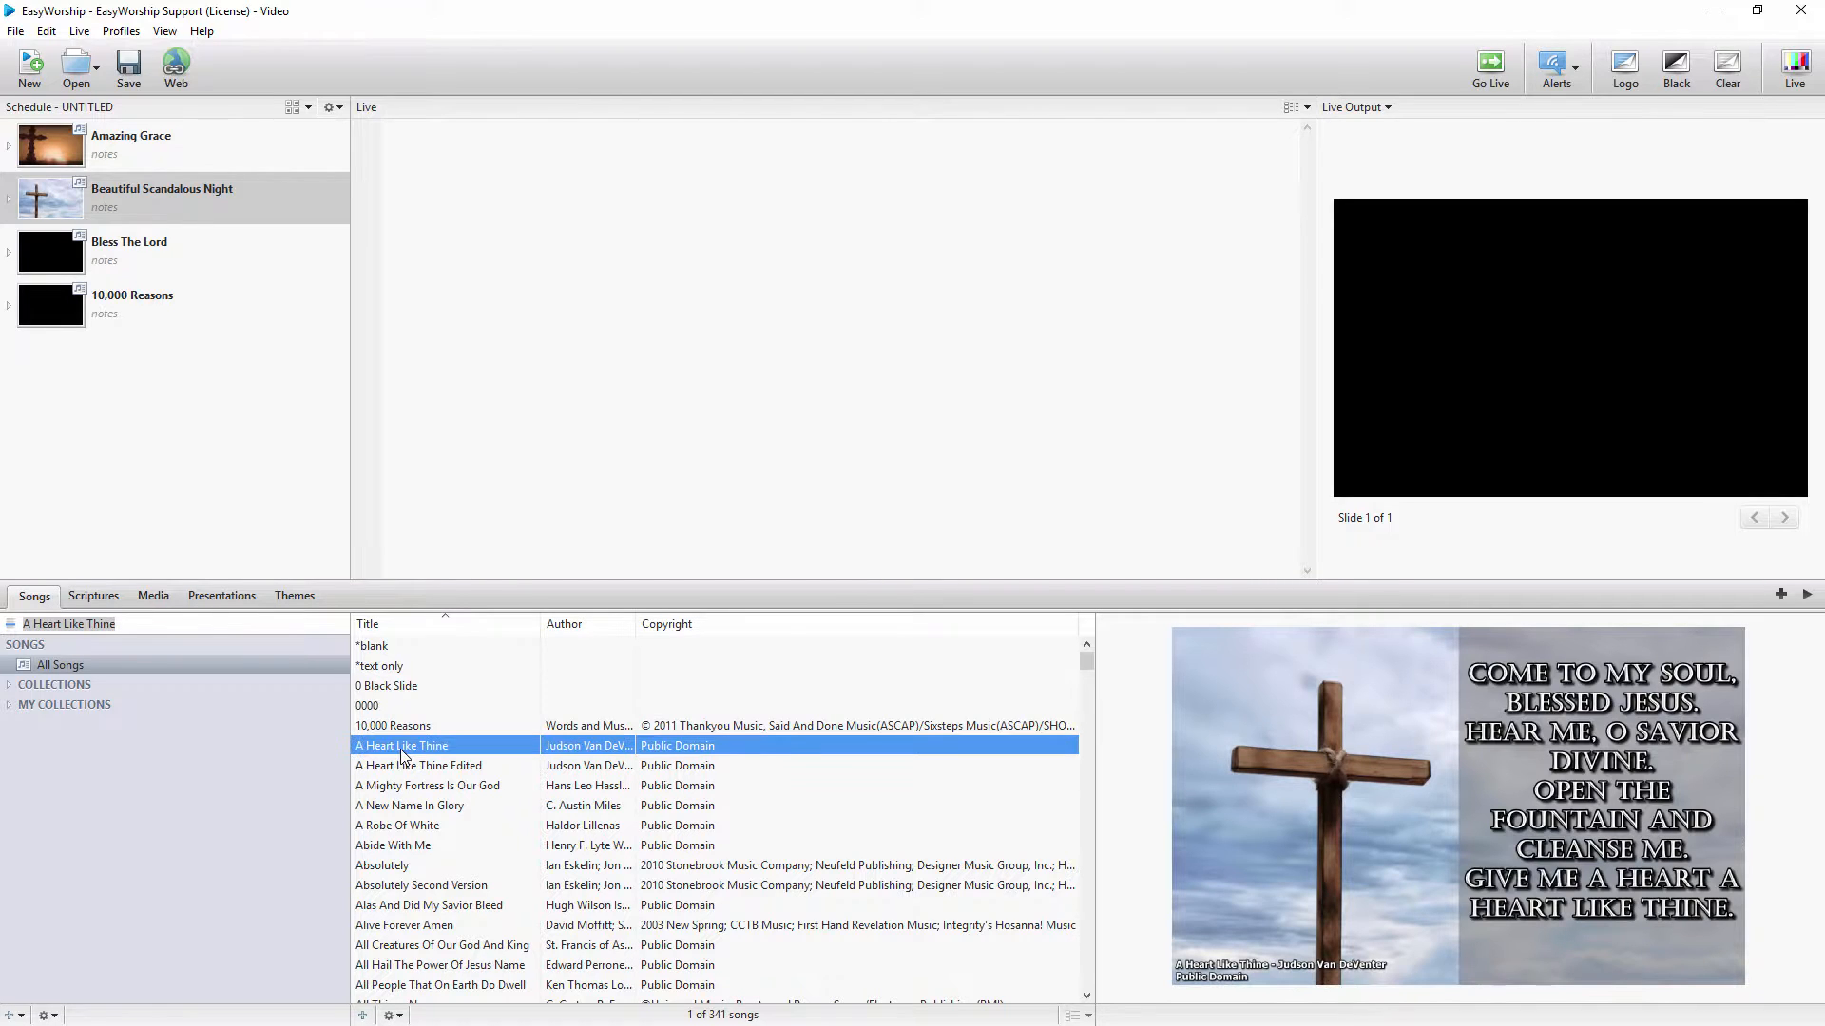
click(404, 767)
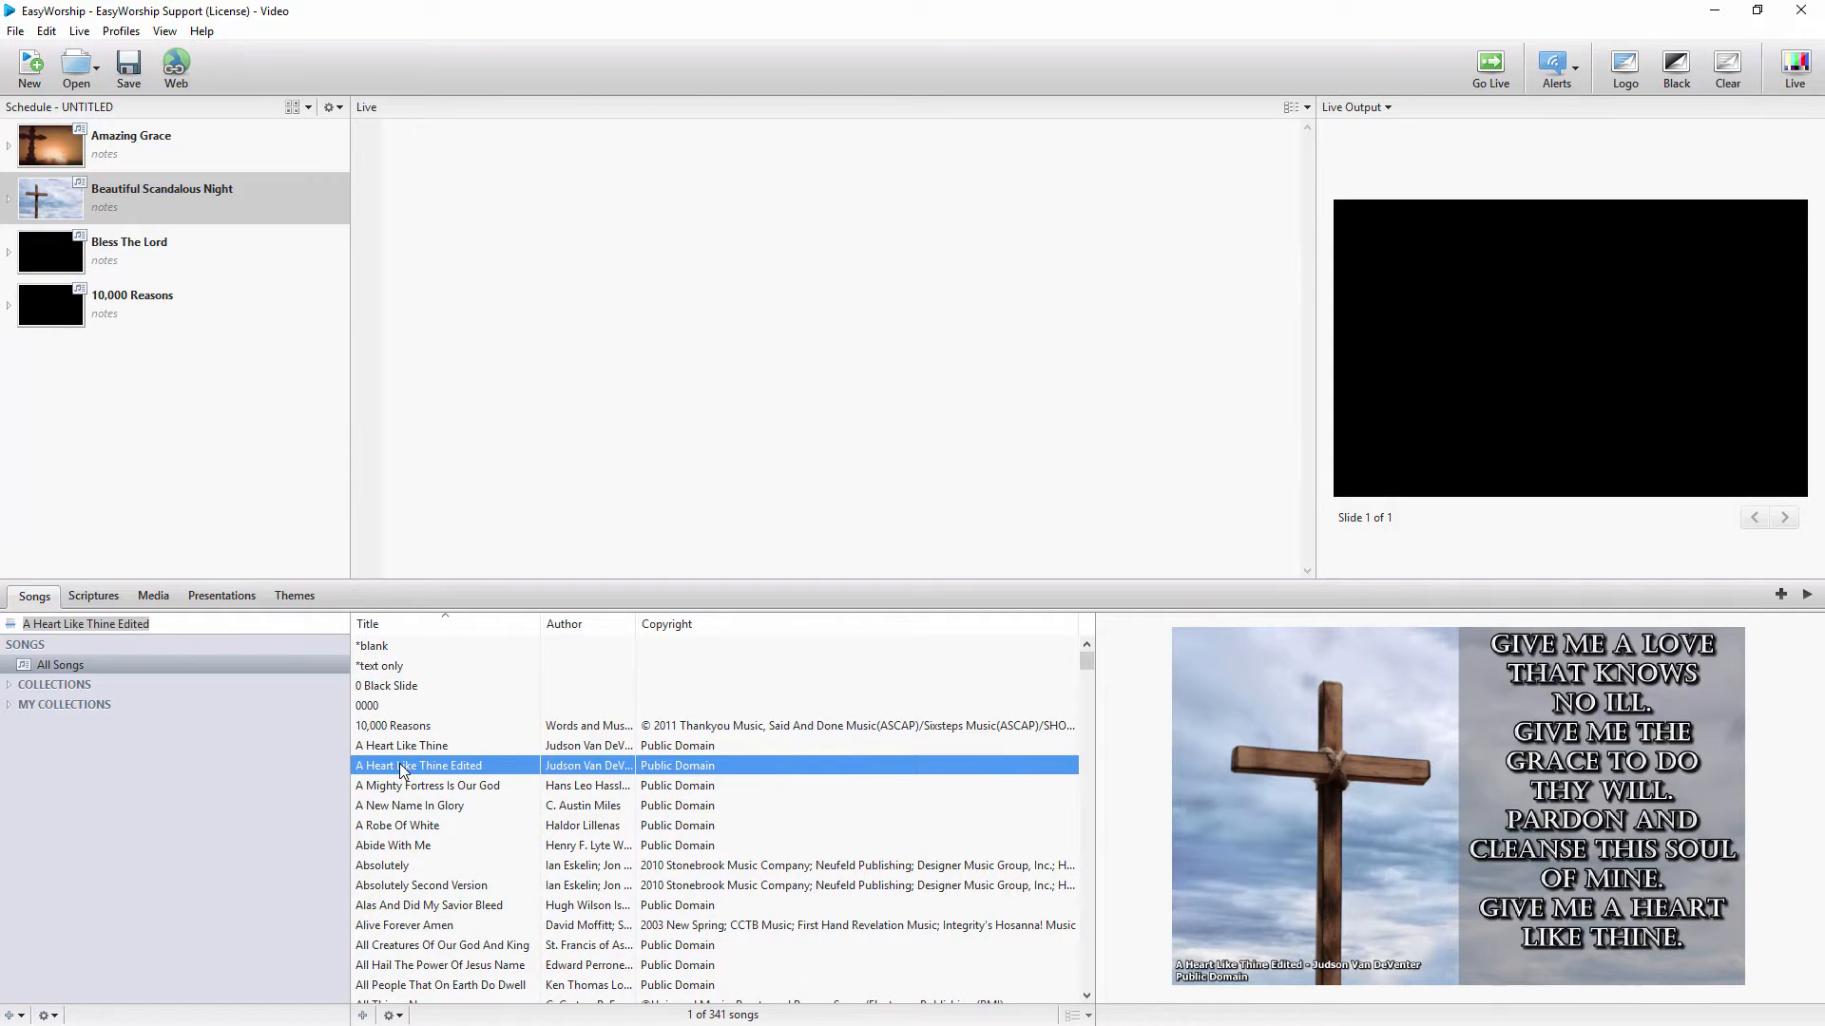